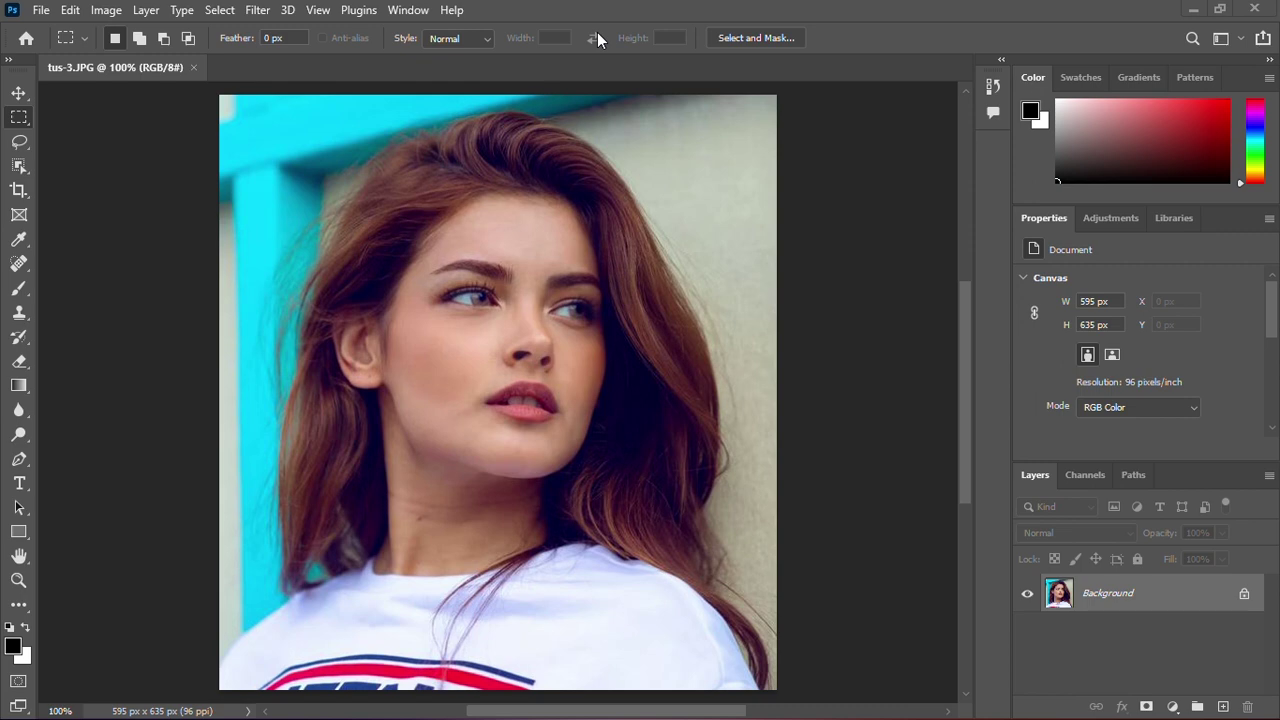
# - Crop at 2000 px wide and 150 px/in, trimming the top-left, bottom and right edges
pyautogui.press('c')
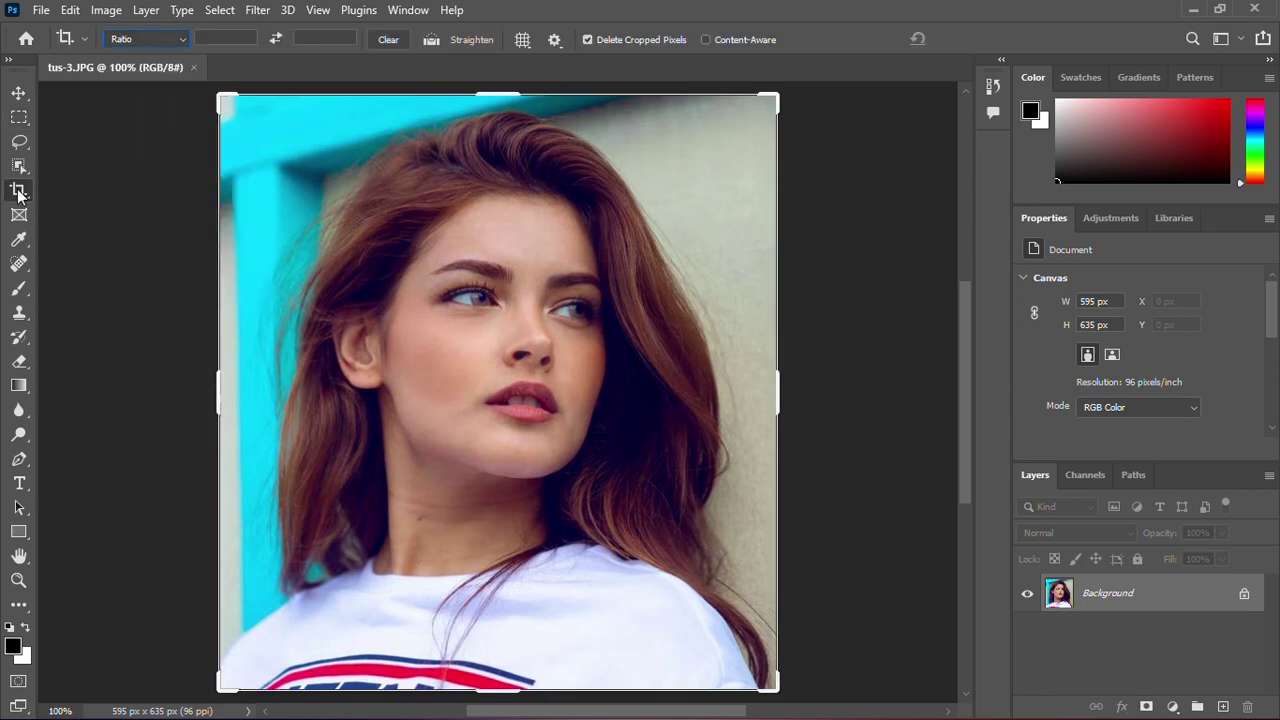
pyautogui.rightClick(18, 192)
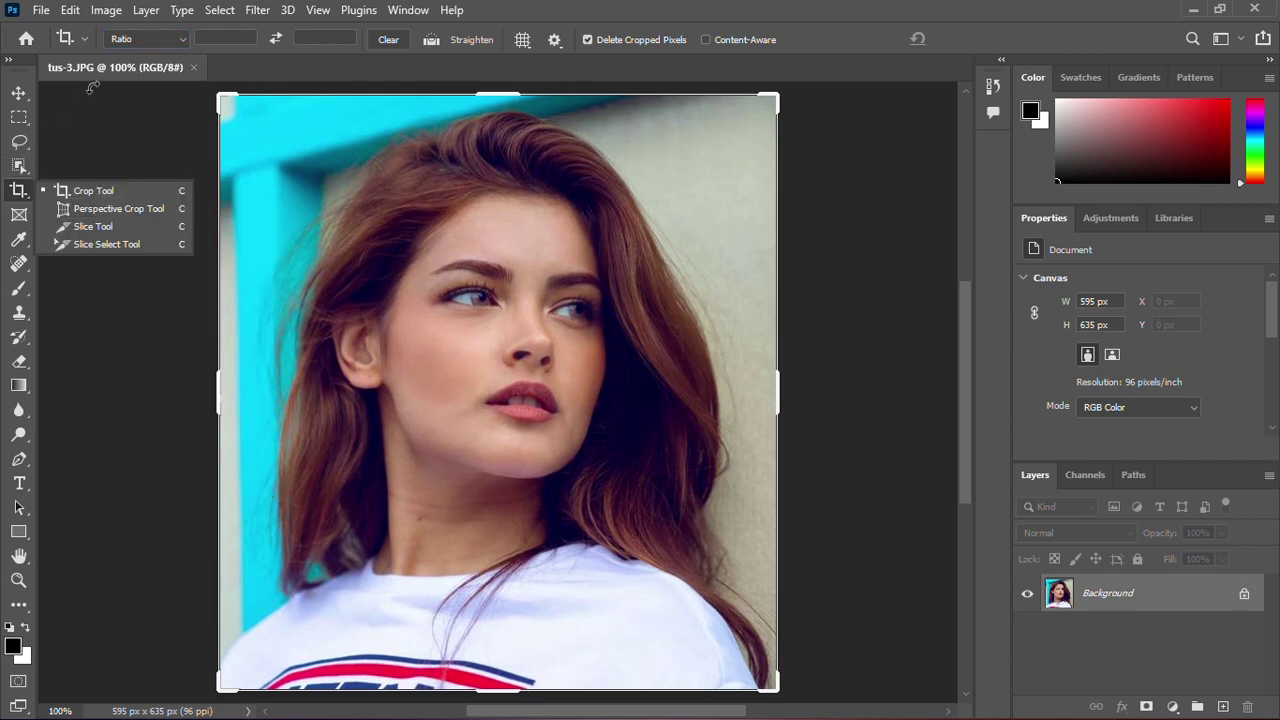
pyautogui.click(173, 42)
pyautogui.click(160, 58)
pyautogui.write('200')
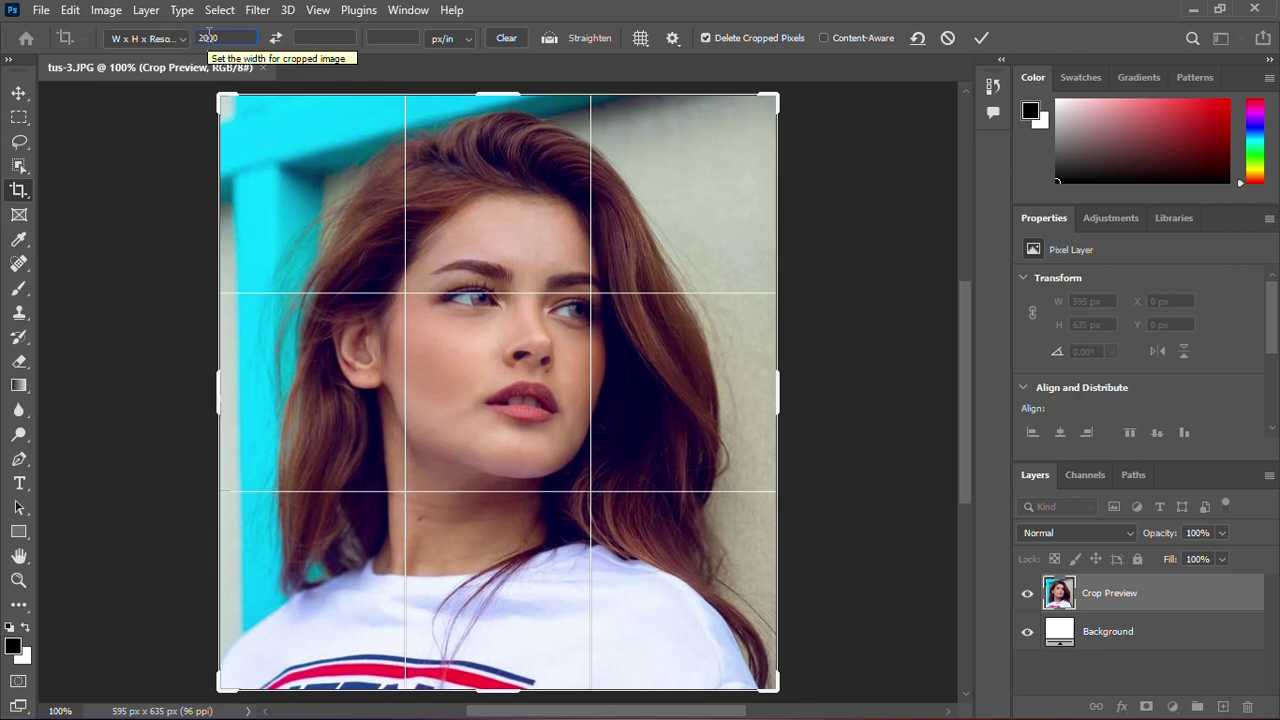
pyautogui.write('px')
pyautogui.press('Tab')
pyautogui.write('150')
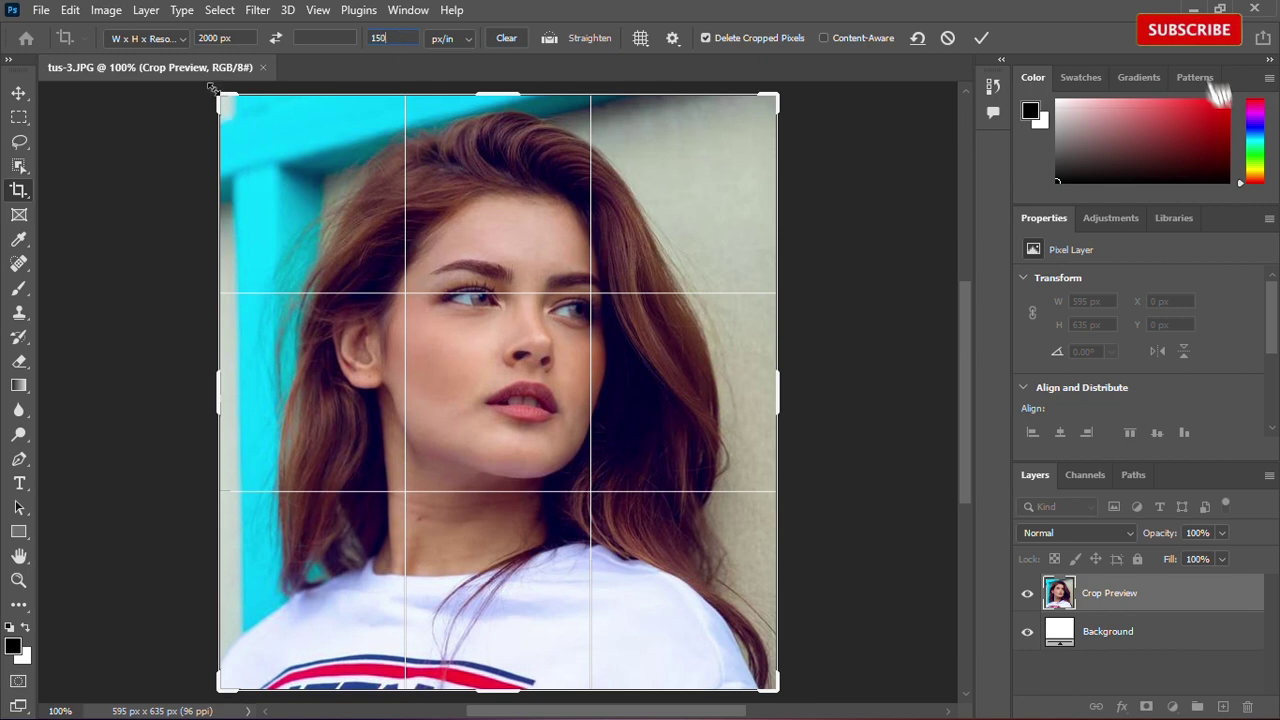
pyautogui.moveTo(218, 95); pyautogui.dragTo(238, 102)
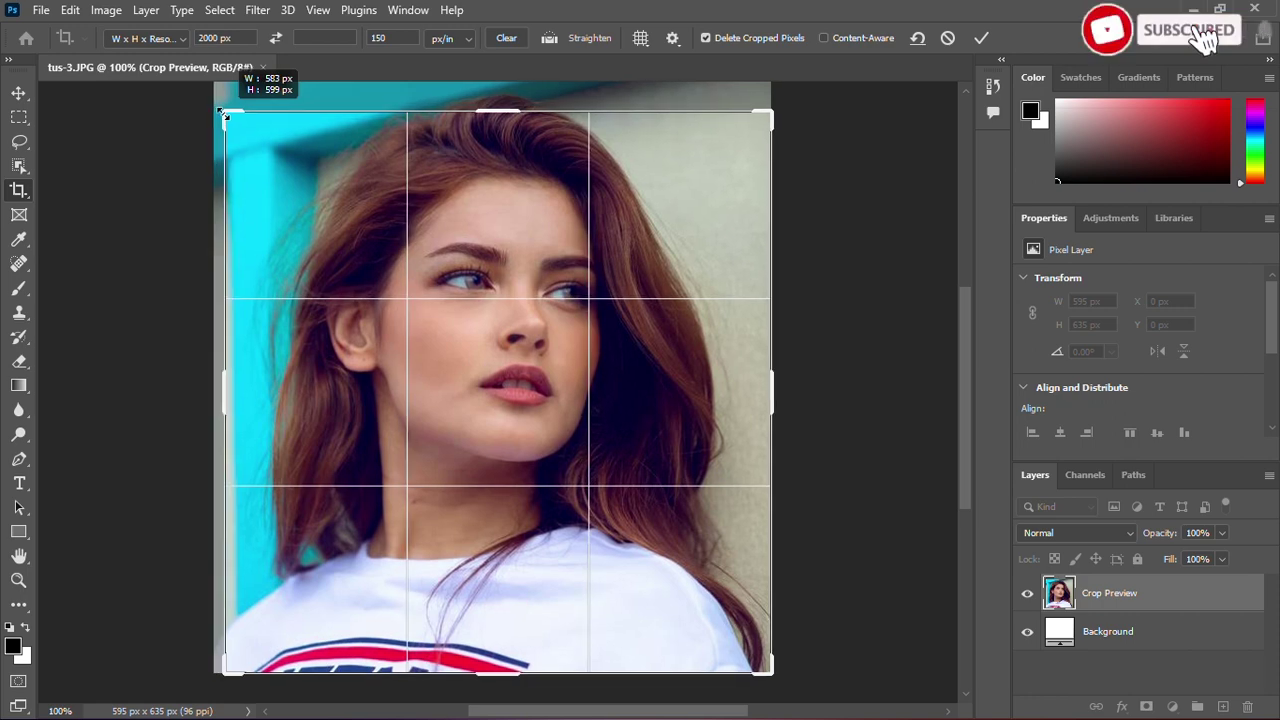
pyautogui.moveTo(491, 695); pyautogui.dragTo(486, 651)
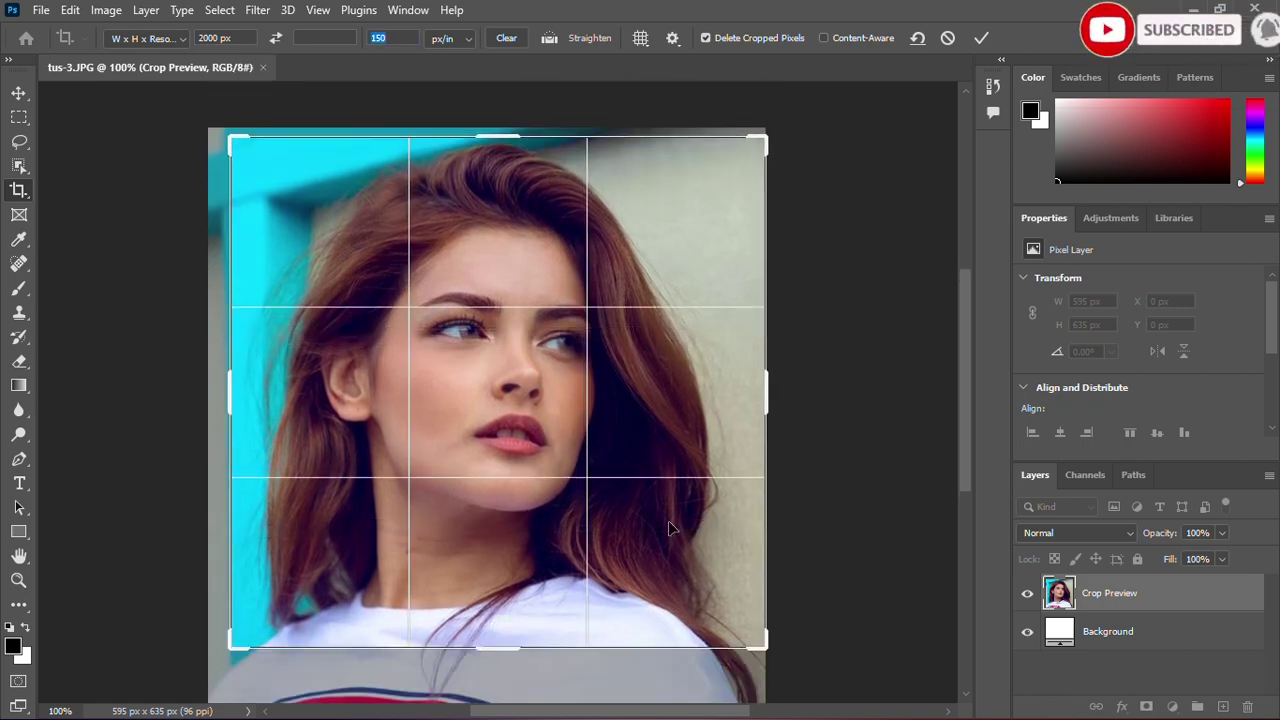
pyautogui.moveTo(760, 380); pyautogui.dragTo(754, 389)
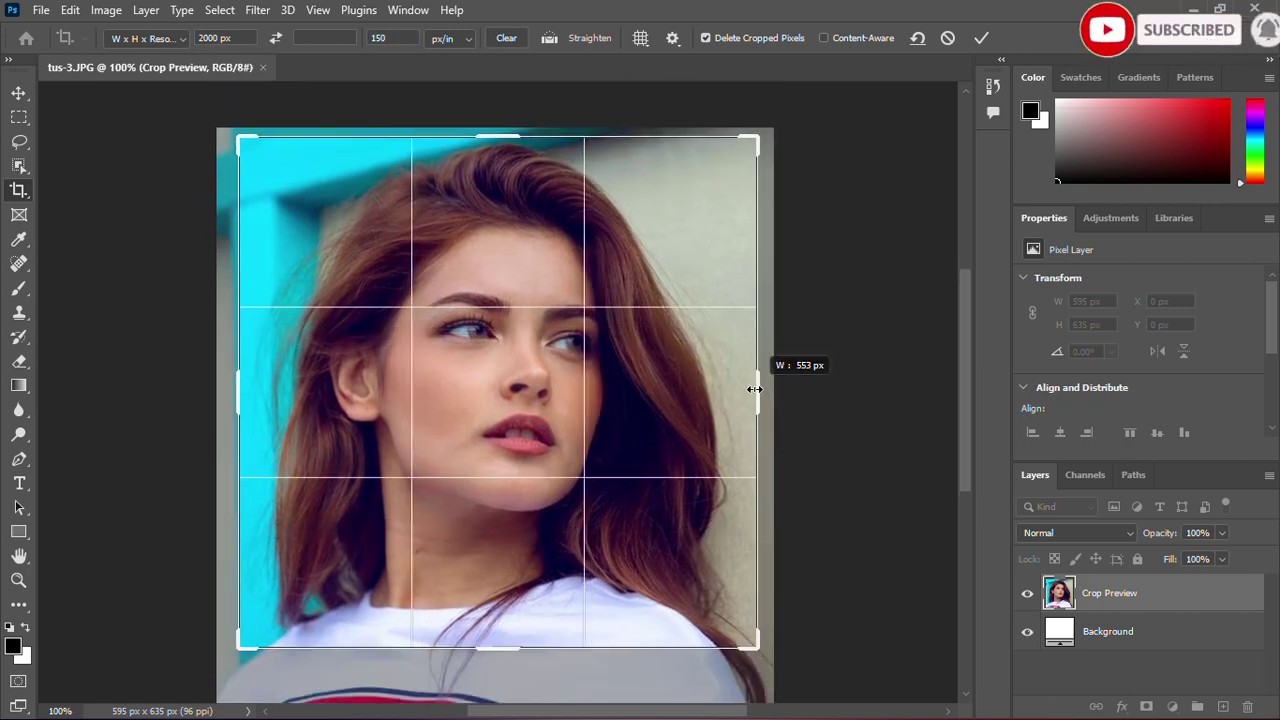
pyautogui.click(978, 38)
# - Unlock Background into Layer 0, duplicate it as Layer 0 copy, and hide Layer 0
pyautogui.hotkey('ctrl', '0')
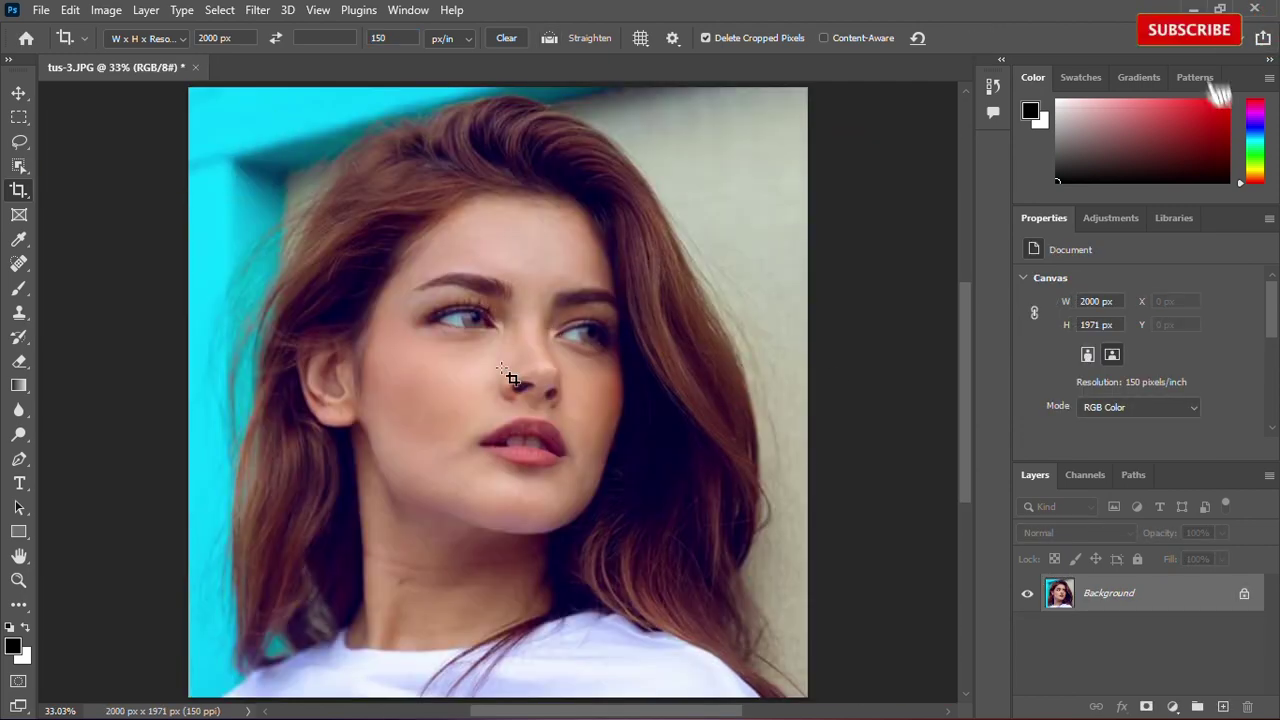
pyautogui.click(1270, 60)
pyautogui.click(1223, 295)
pyautogui.moveTo(1076, 497); pyautogui.dragTo(1076, 652)
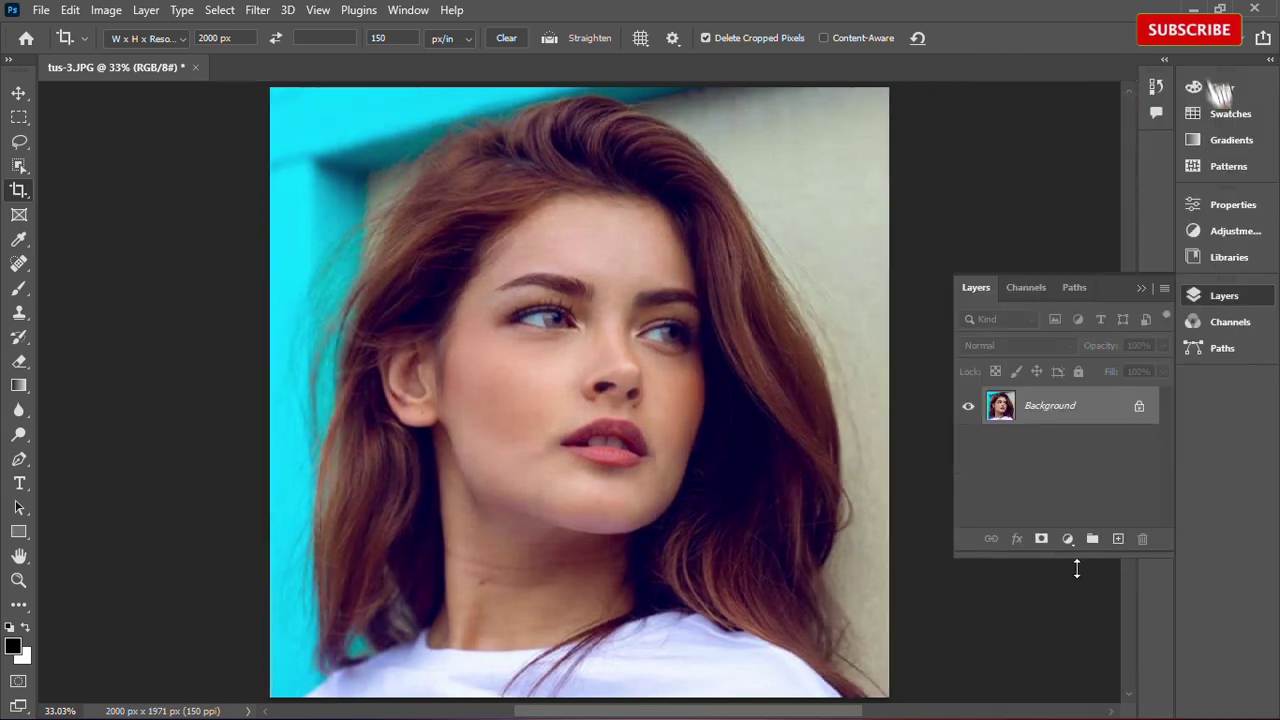
pyautogui.click(1141, 411)
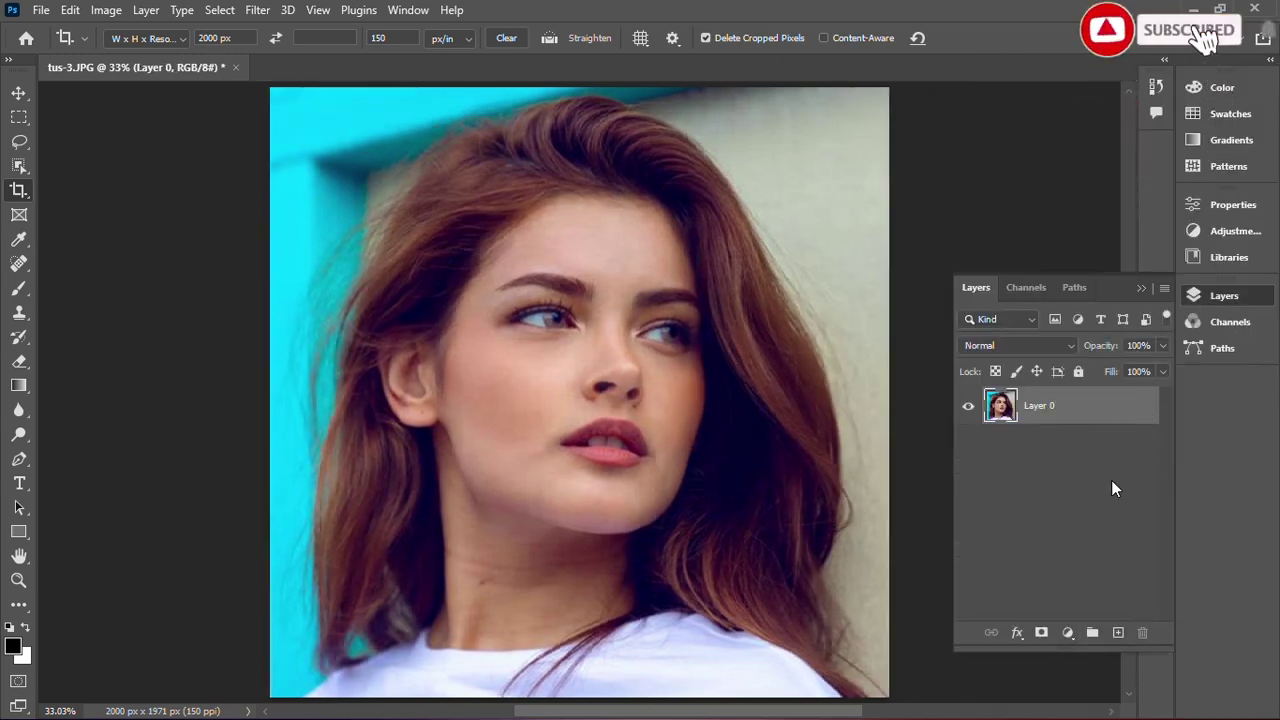
pyautogui.hotkey('ctrl', 'j')
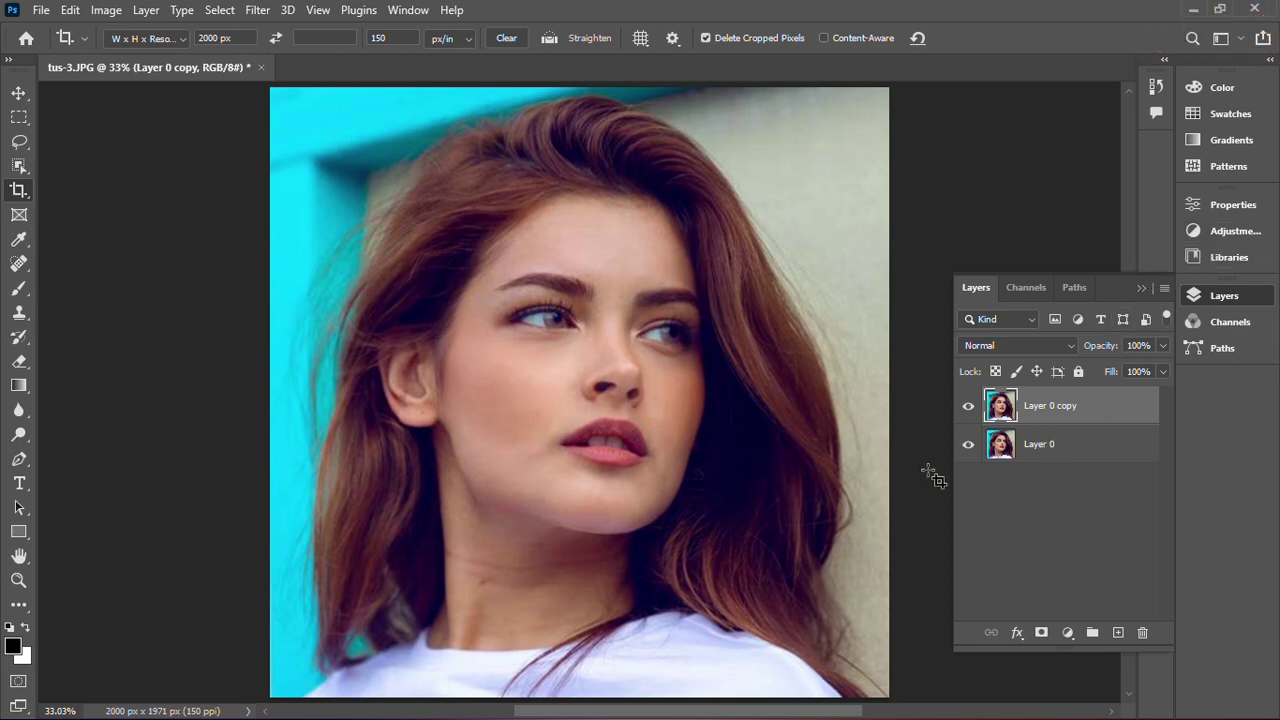
pyautogui.click(969, 448)
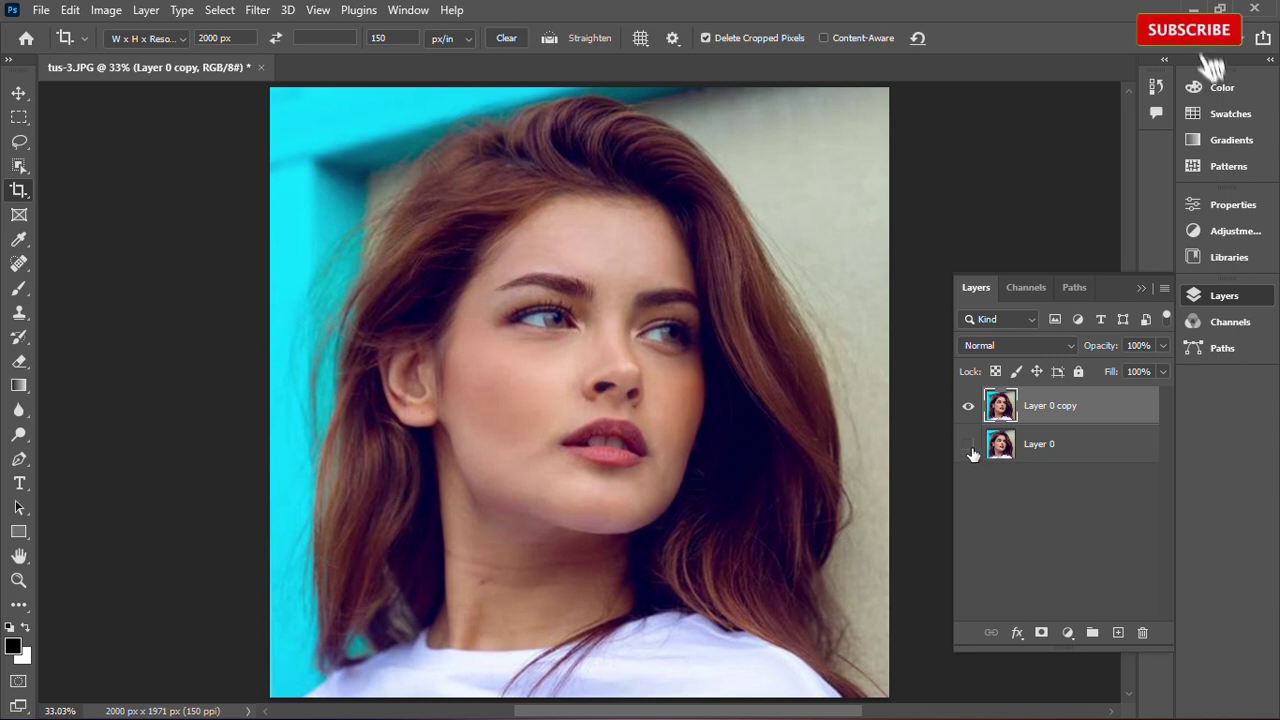
pyautogui.click(1141, 288)
# - Apply the Remove Background quick action to Layer 0 copy
pyautogui.click(1210, 208)
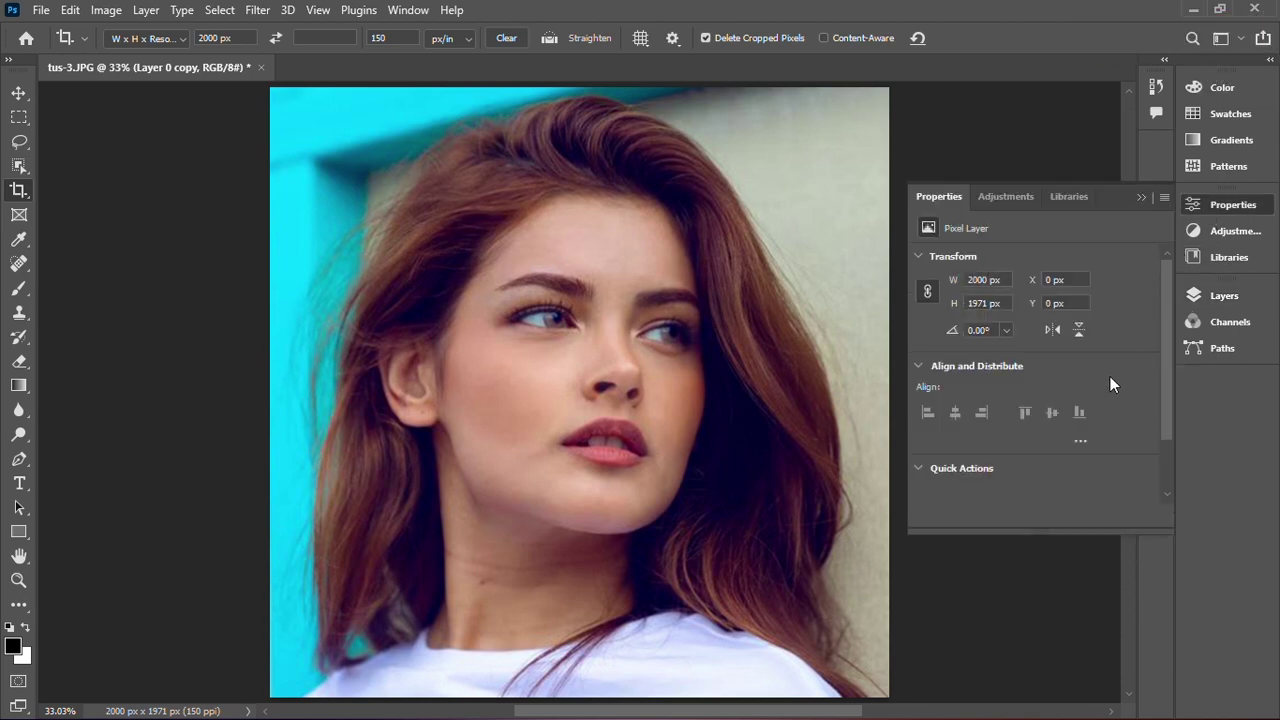
pyautogui.moveTo(1169, 330); pyautogui.dragTo(1173, 409)
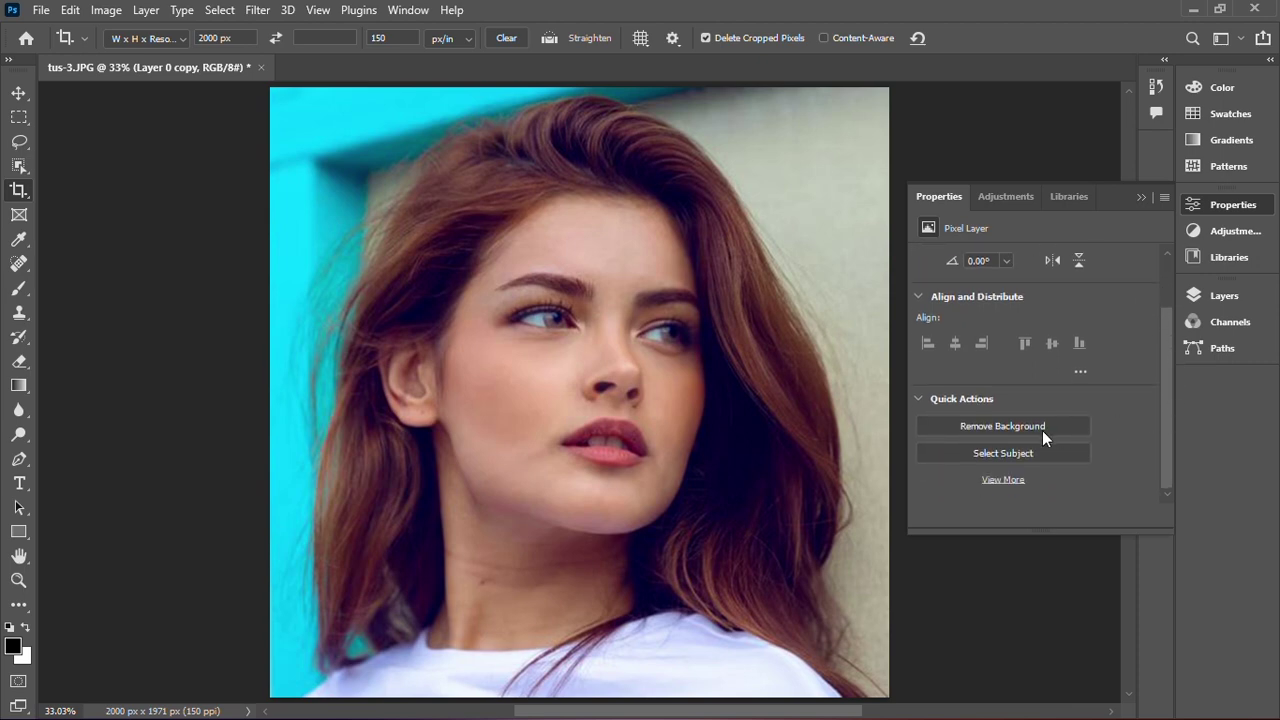
pyautogui.click(981, 429)
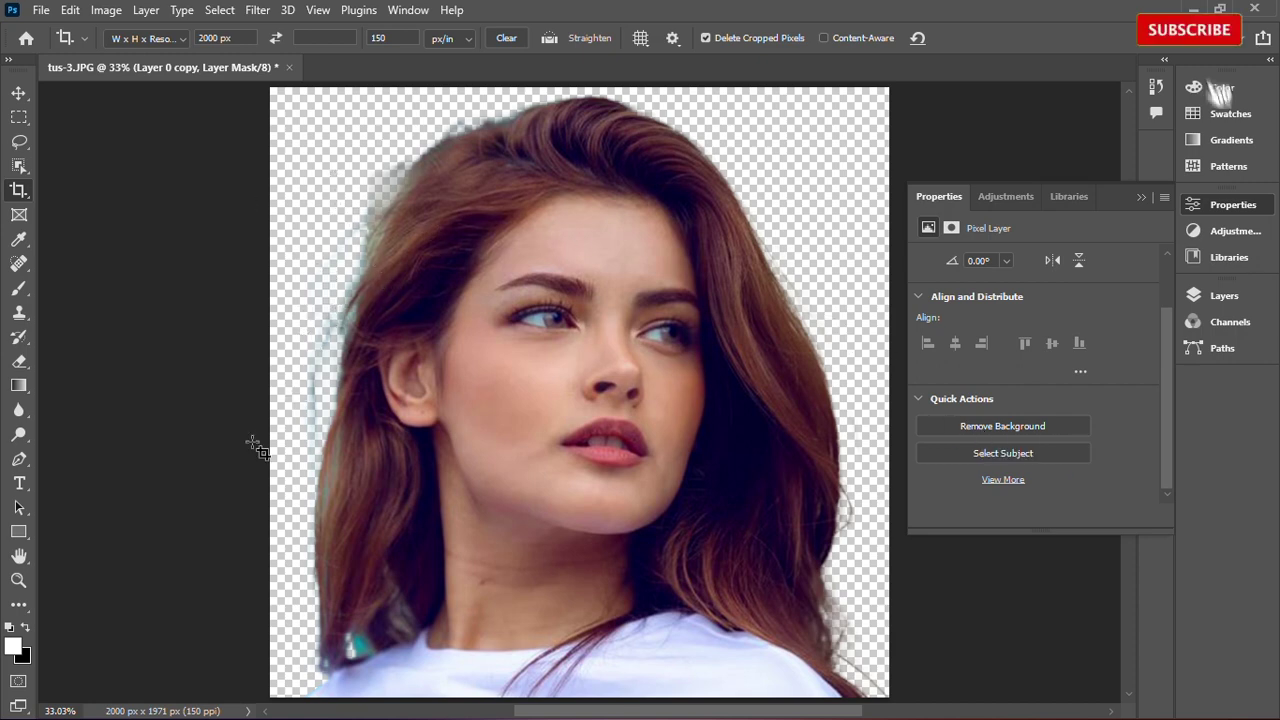
pyautogui.press('F7')
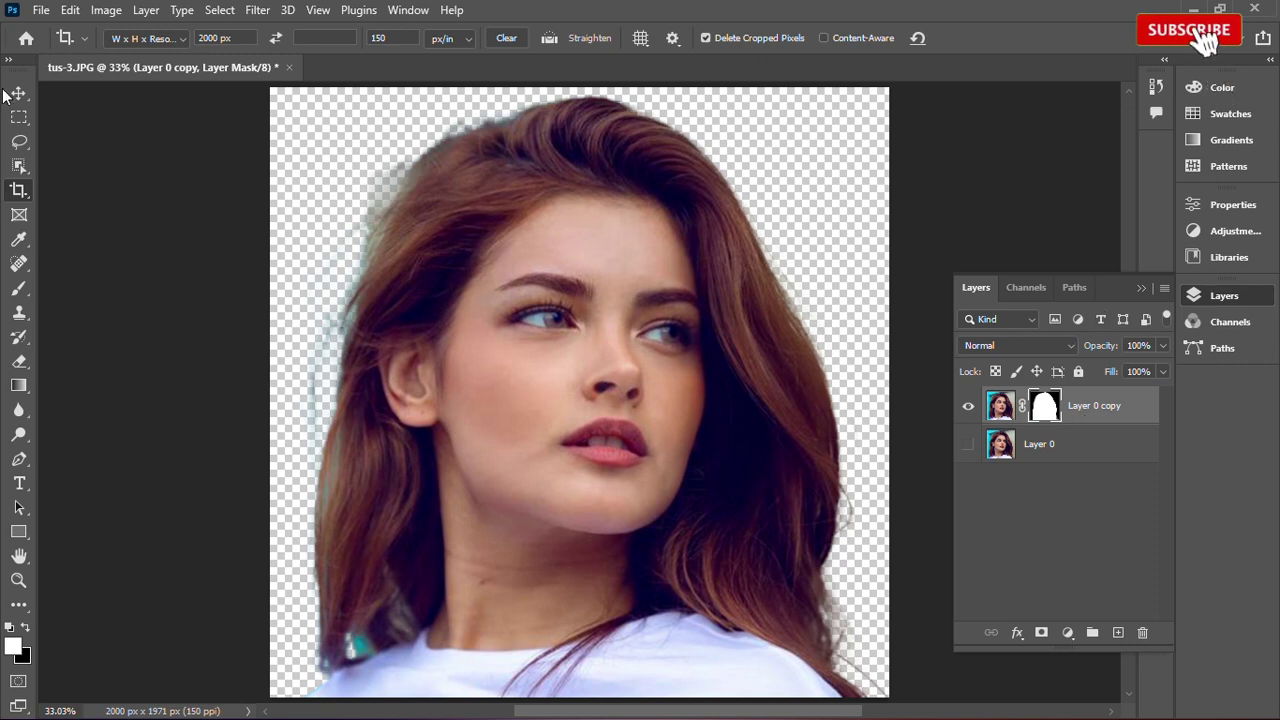
# - Run Select Subject from the Quick Selection Tool to outline the woman
pyautogui.click(24, 162)
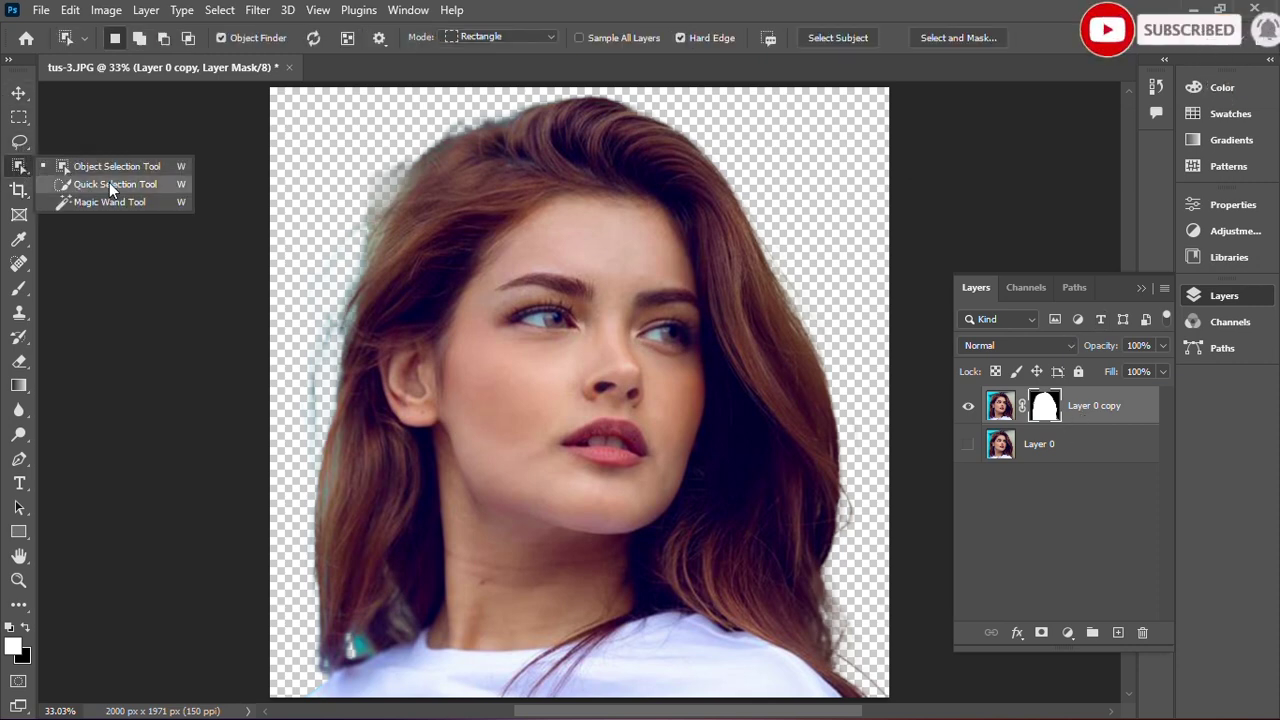
pyautogui.click(80, 188)
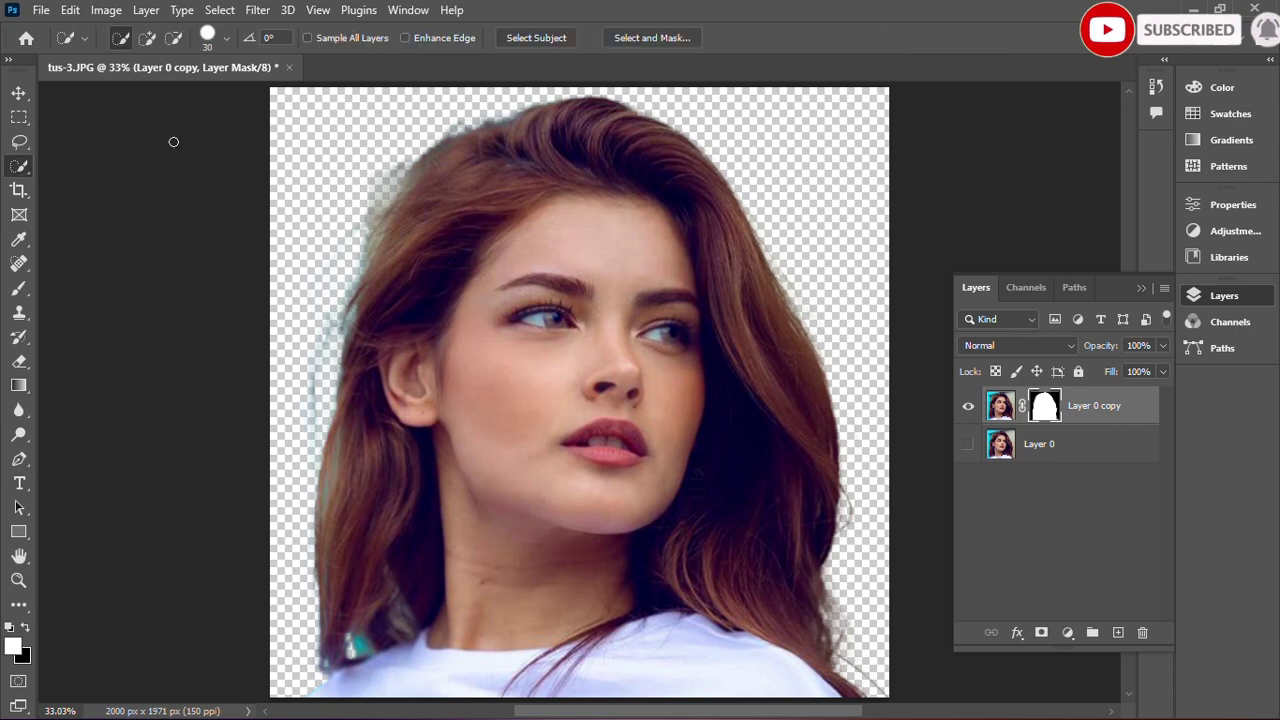
pyautogui.click(510, 39)
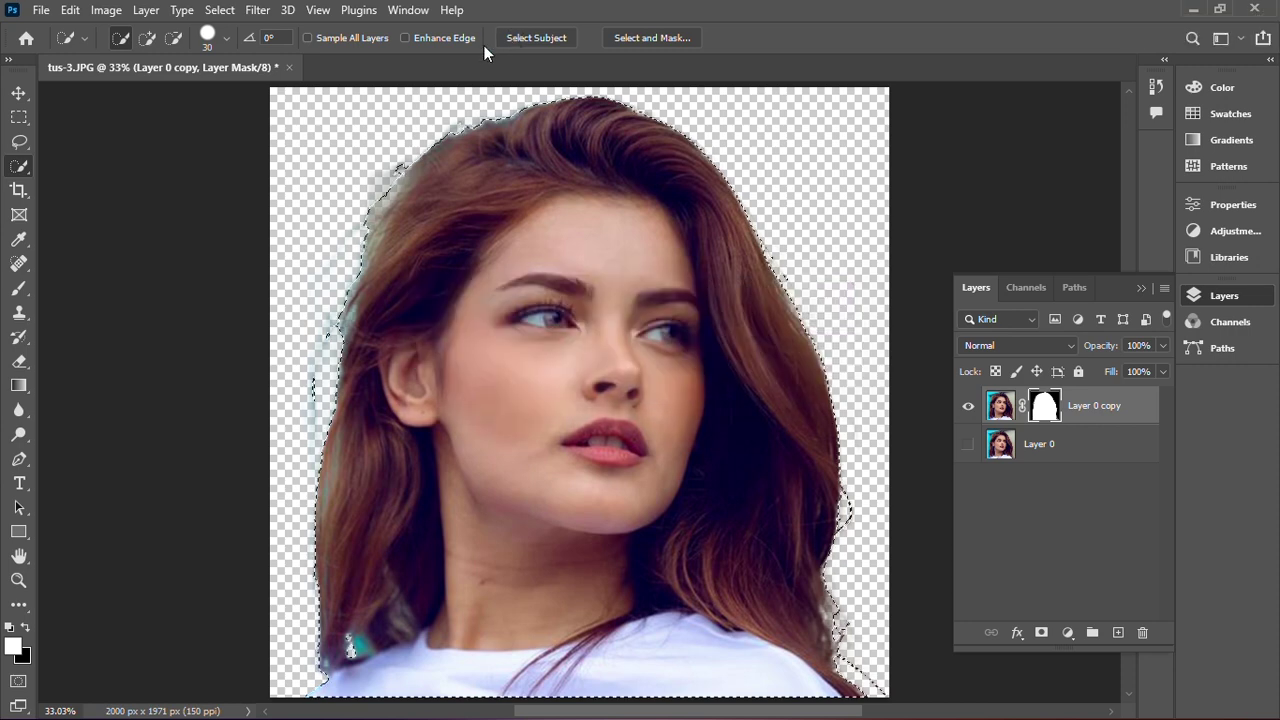
pyautogui.click(220, 12)
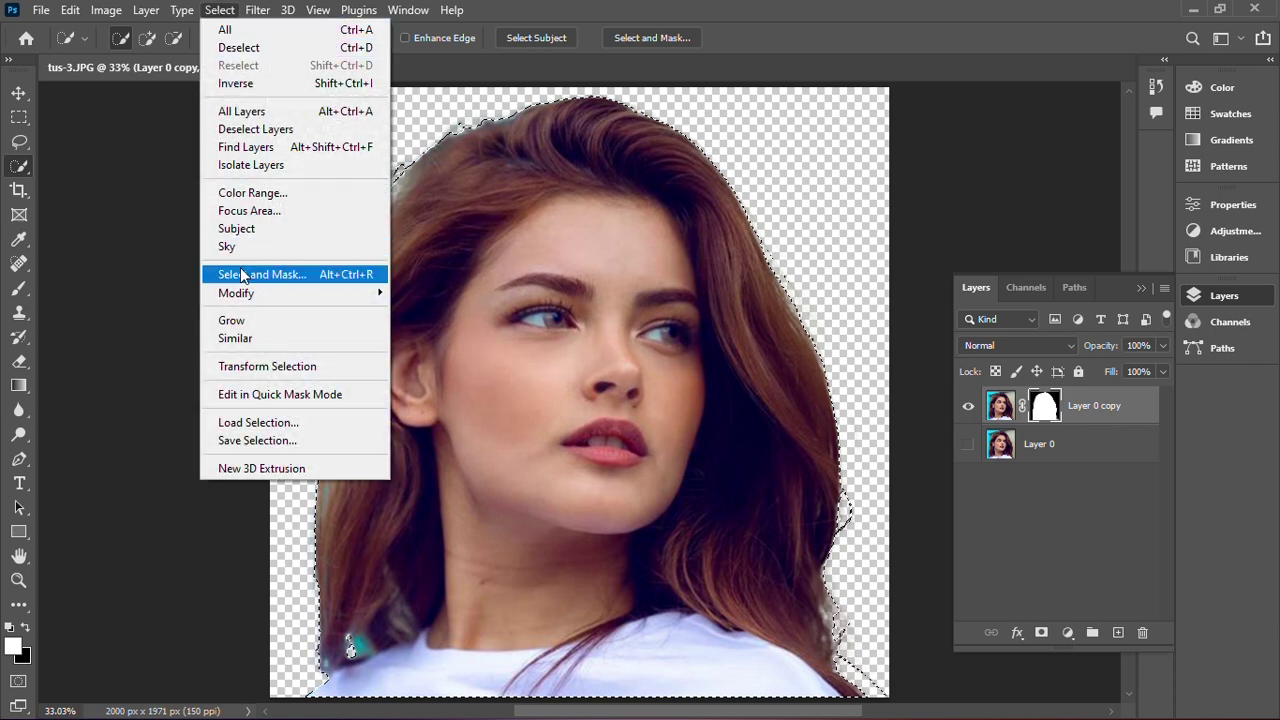
pyautogui.press('shift')
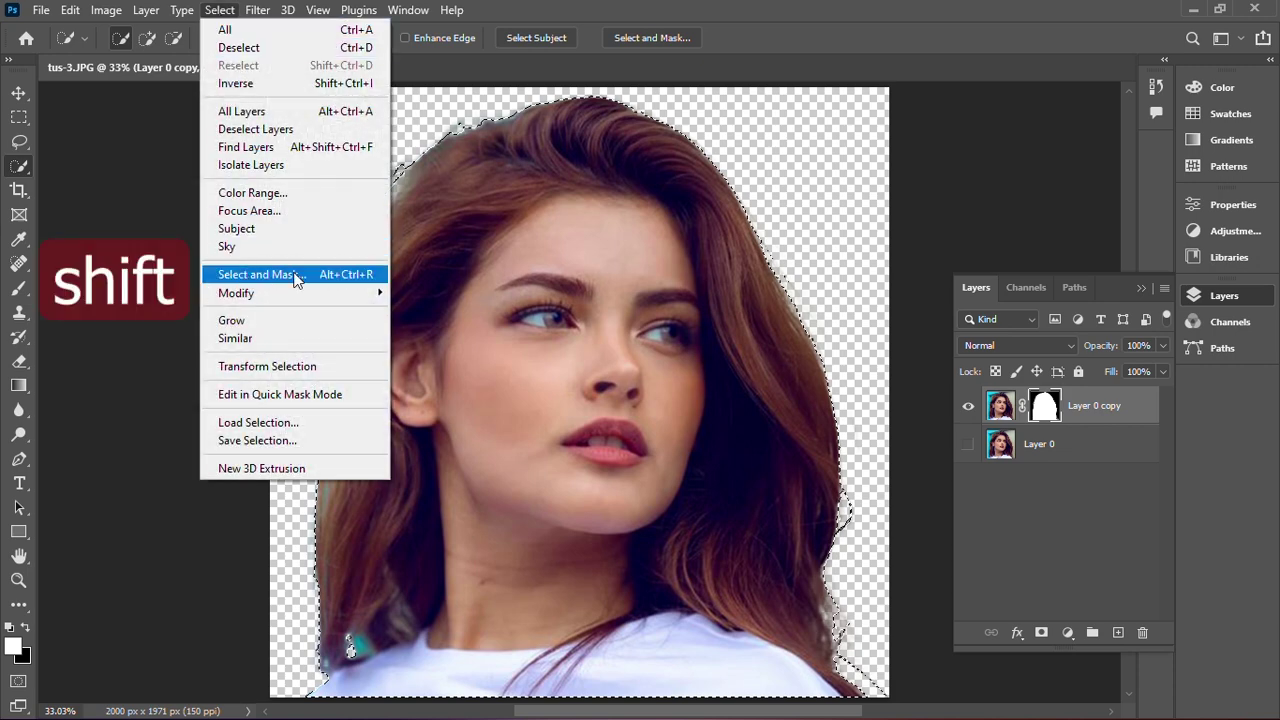
# - In Refine Edge, brush along the hair edges with a 73 px refinement brush
pyautogui.keyDown('shift'); pyautogui.click(295, 277); pyautogui.keyUp('shift')
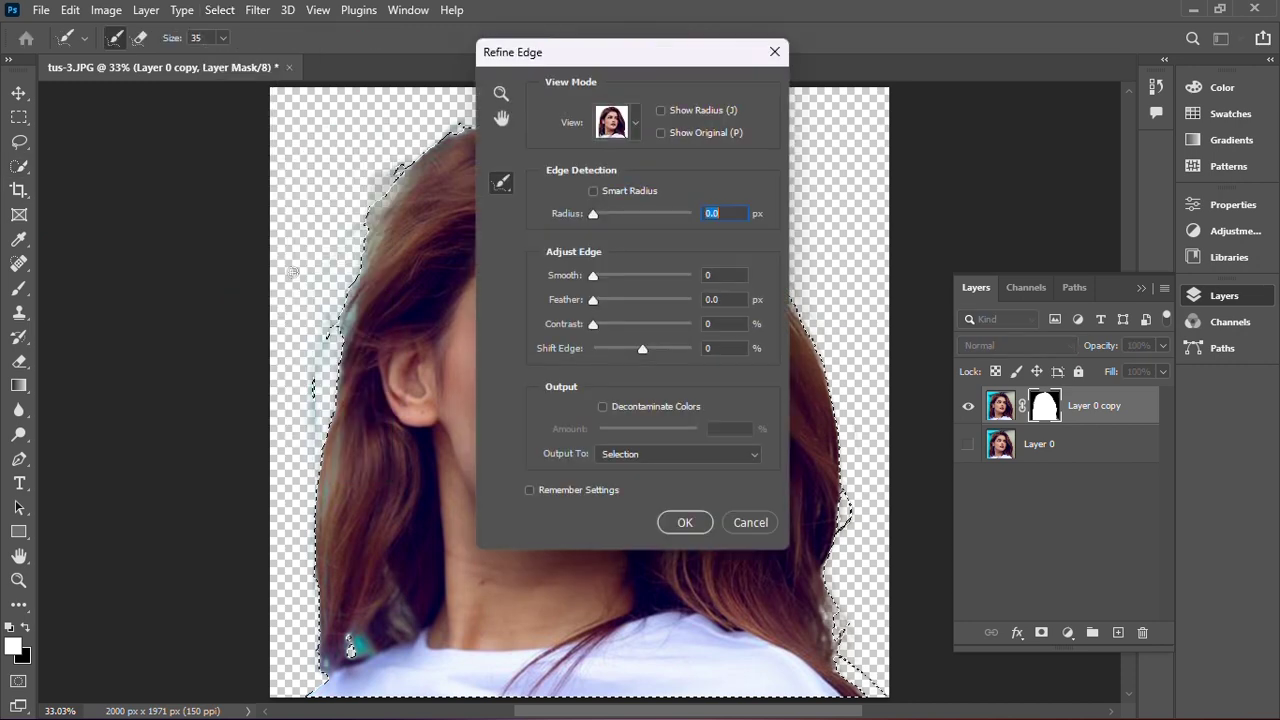
pyautogui.moveTo(487, 61); pyautogui.dragTo(921, 53)
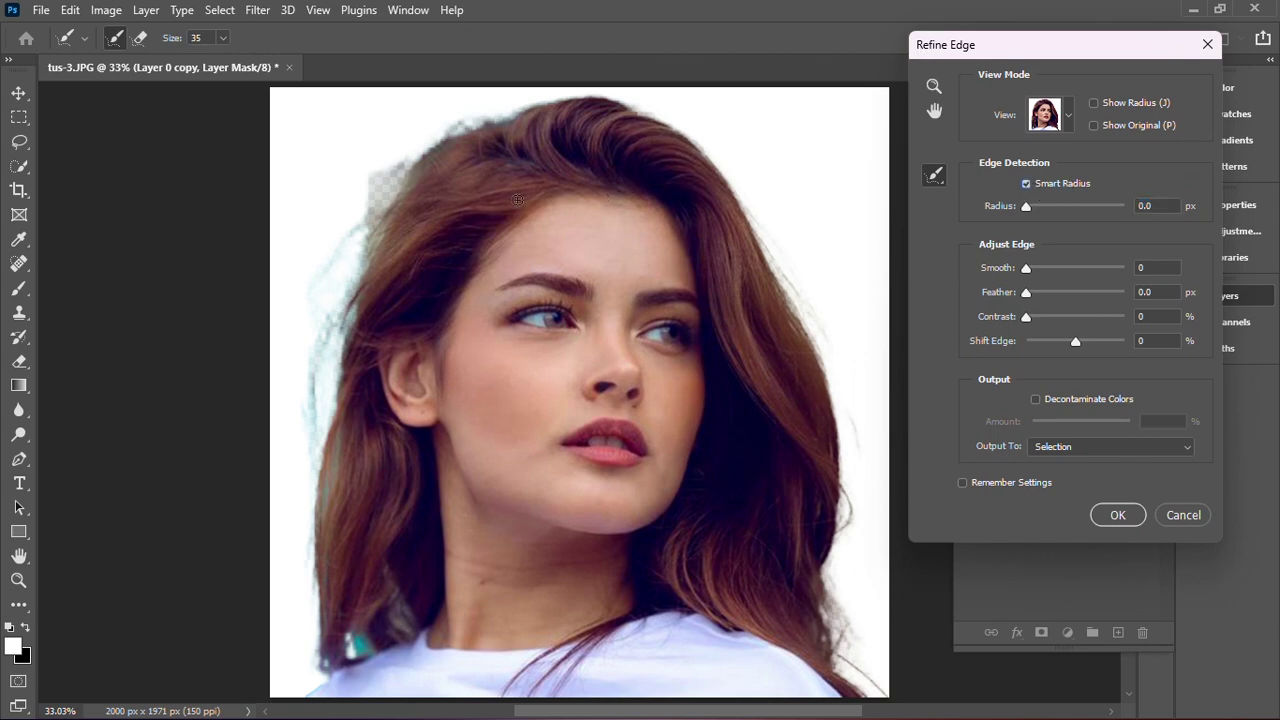
pyautogui.click(222, 40)
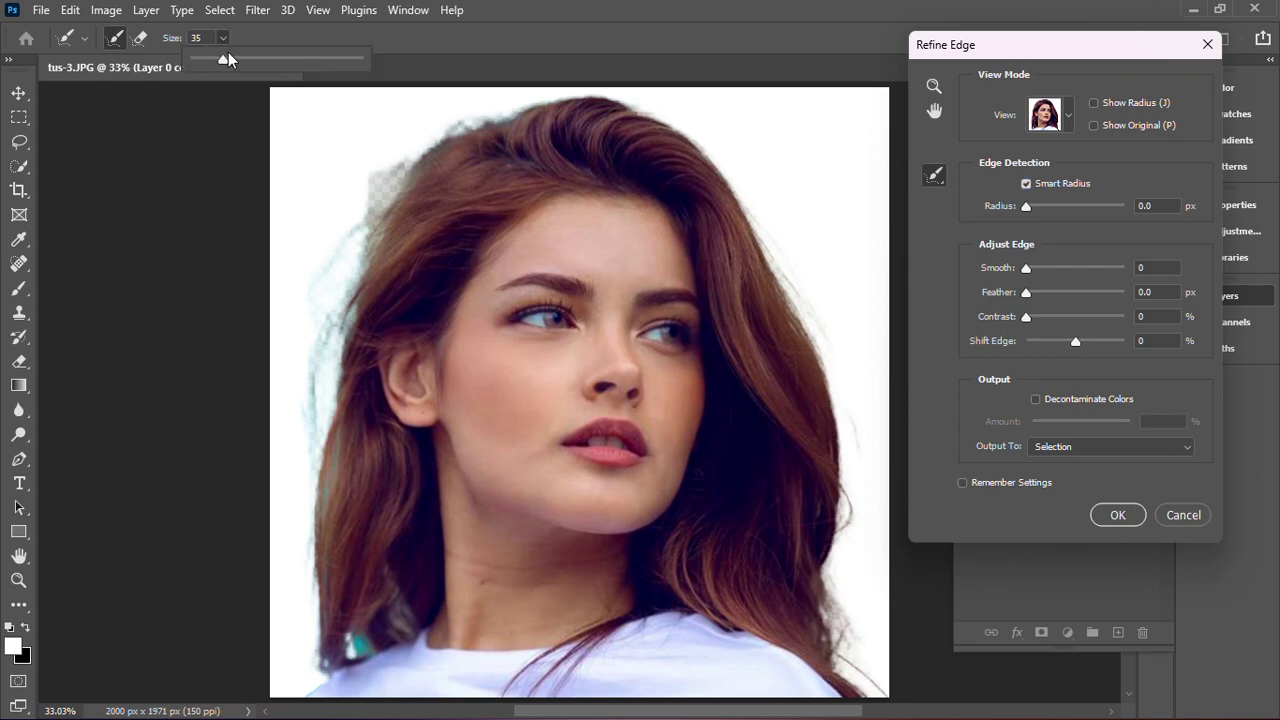
pyautogui.moveTo(231, 61); pyautogui.dragTo(255, 66)
pyautogui.click(520, 107)
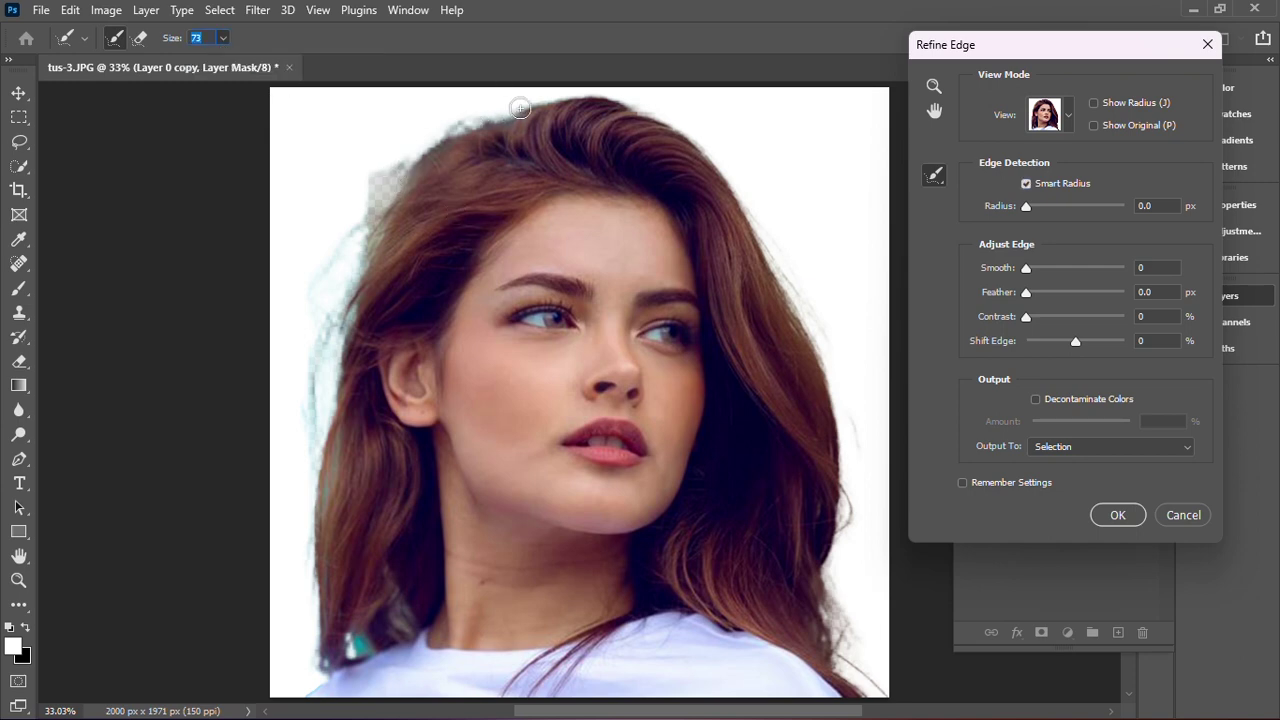
pyautogui.moveTo(520, 107)
pyautogui.mouseDown()
pyautogui.moveTo(391, 162)
pyautogui.moveTo(352, 255)
pyautogui.moveTo(318, 425)
pyautogui.moveTo(346, 638)
pyautogui.moveTo(312, 360)
pyautogui.moveTo(470, 118)
pyautogui.moveTo(725, 175)
pyautogui.moveTo(860, 690)
pyautogui.mouseUp()
pyautogui.moveTo(860, 690)
pyautogui.mouseDown()
pyautogui.moveTo(850, 450)
pyautogui.moveTo(769, 273)
pyautogui.mouseUp()
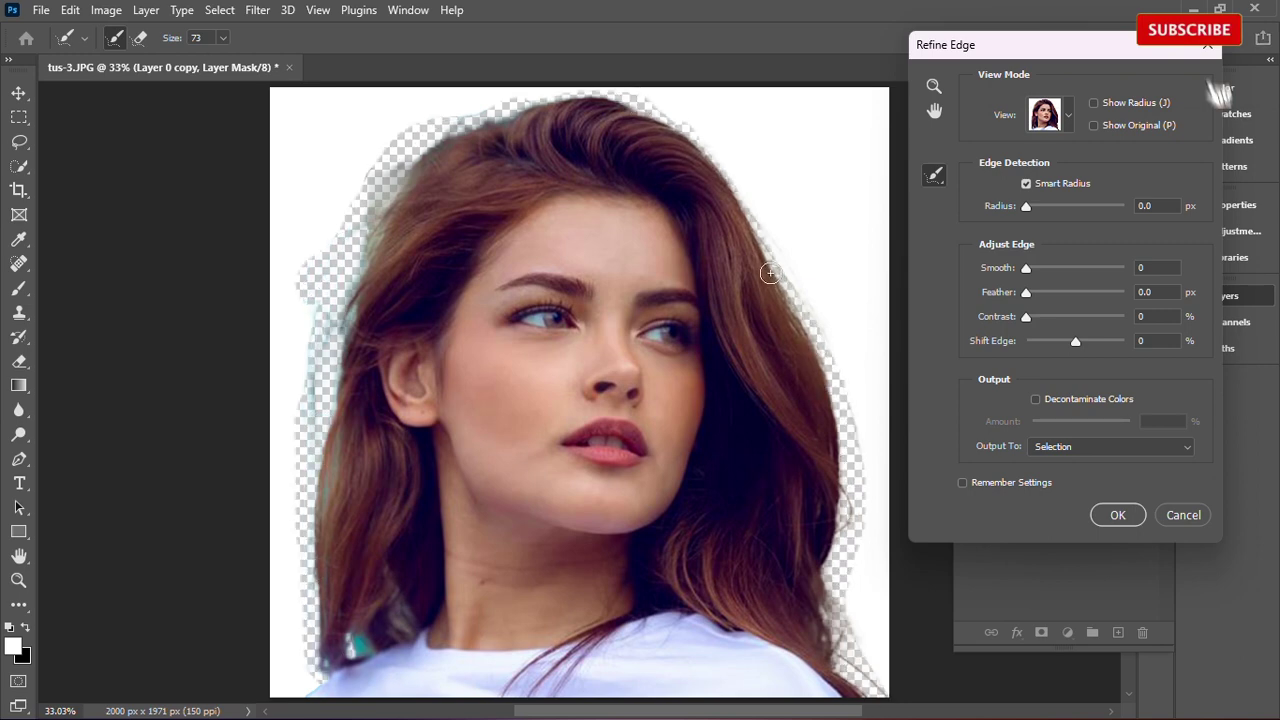
# - Enable Decontaminate Colors at 100% and output to a new layer with layer mask
pyautogui.click(1036, 399)
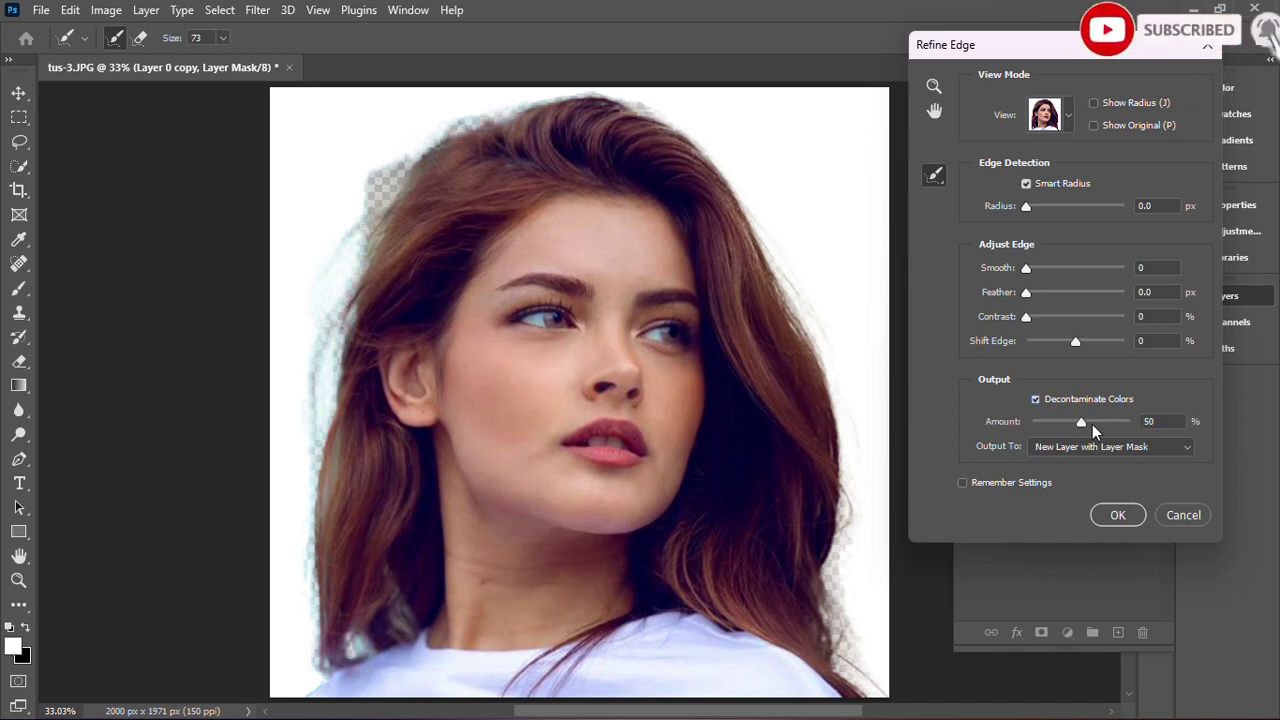
pyautogui.moveTo(1090, 423); pyautogui.dragTo(1148, 424)
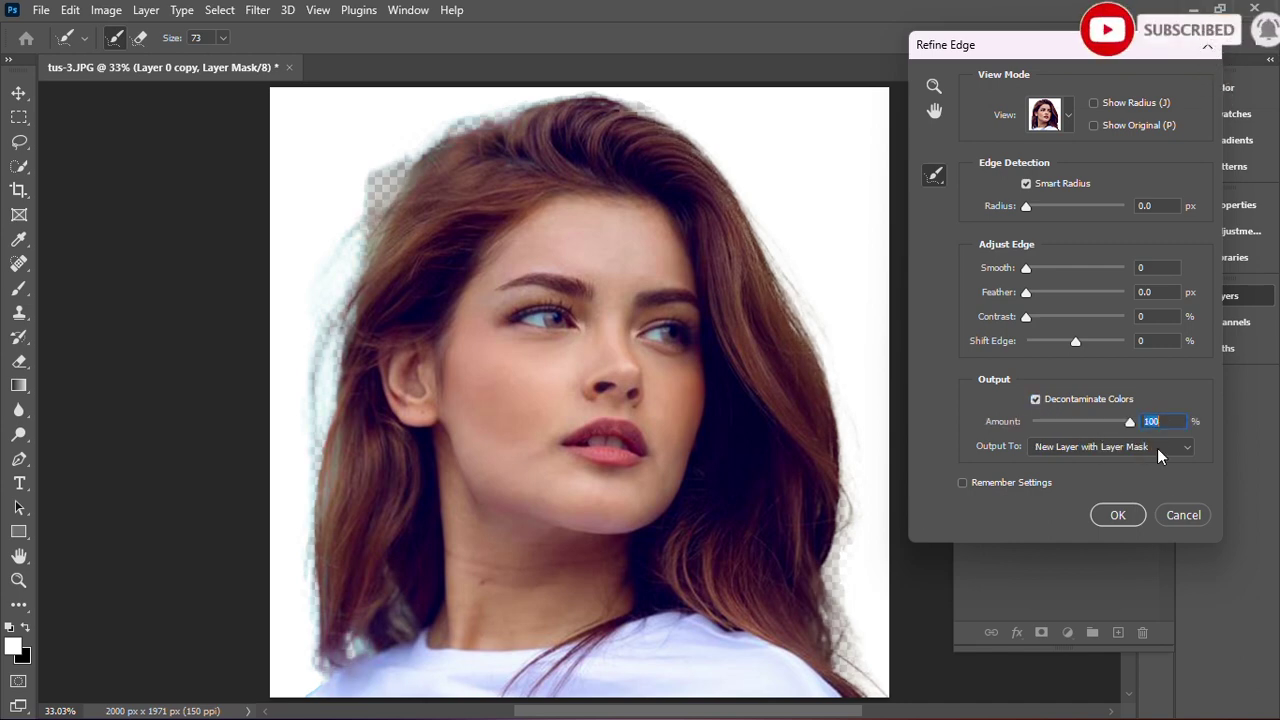
pyautogui.click(1160, 455)
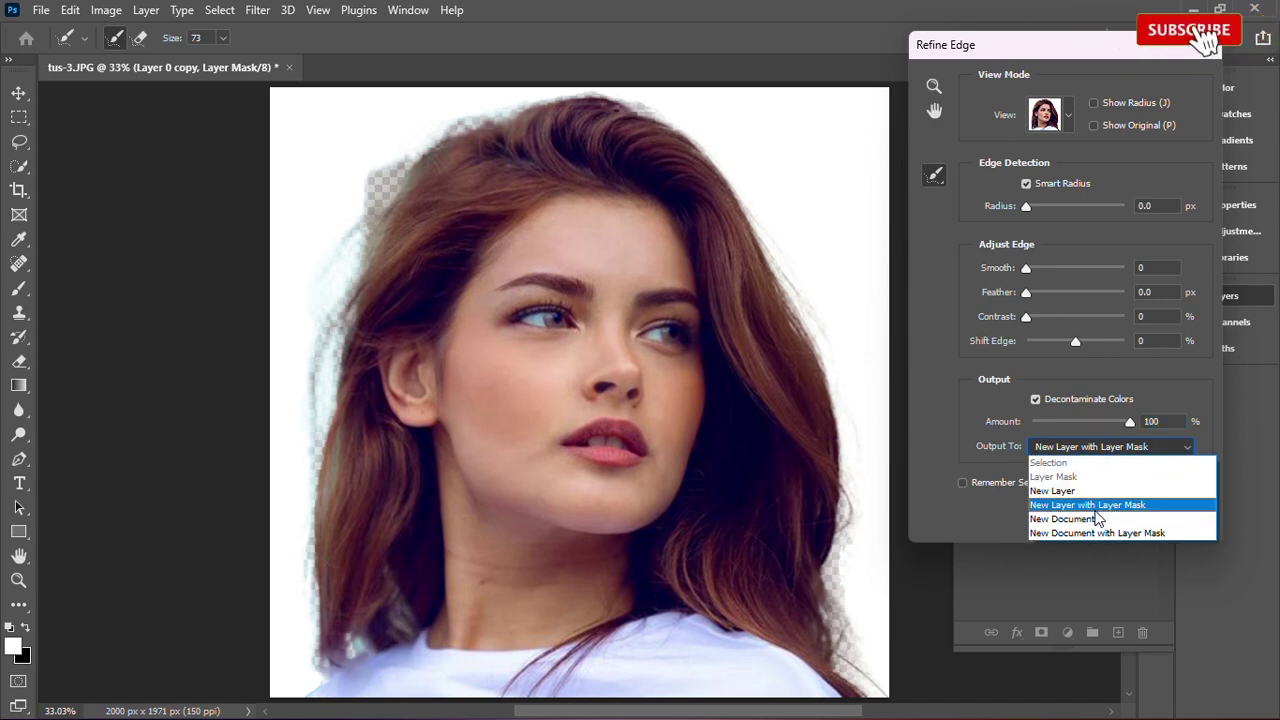
pyautogui.click(1110, 505)
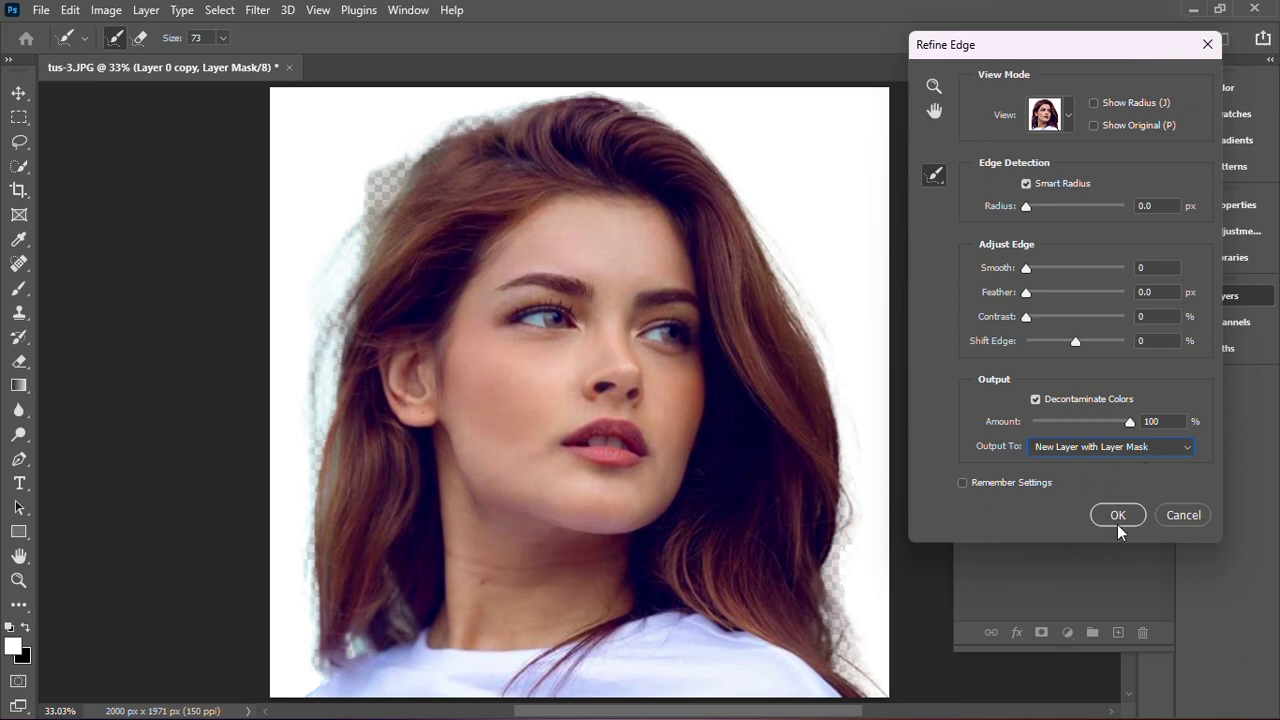
pyautogui.click(1117, 518)
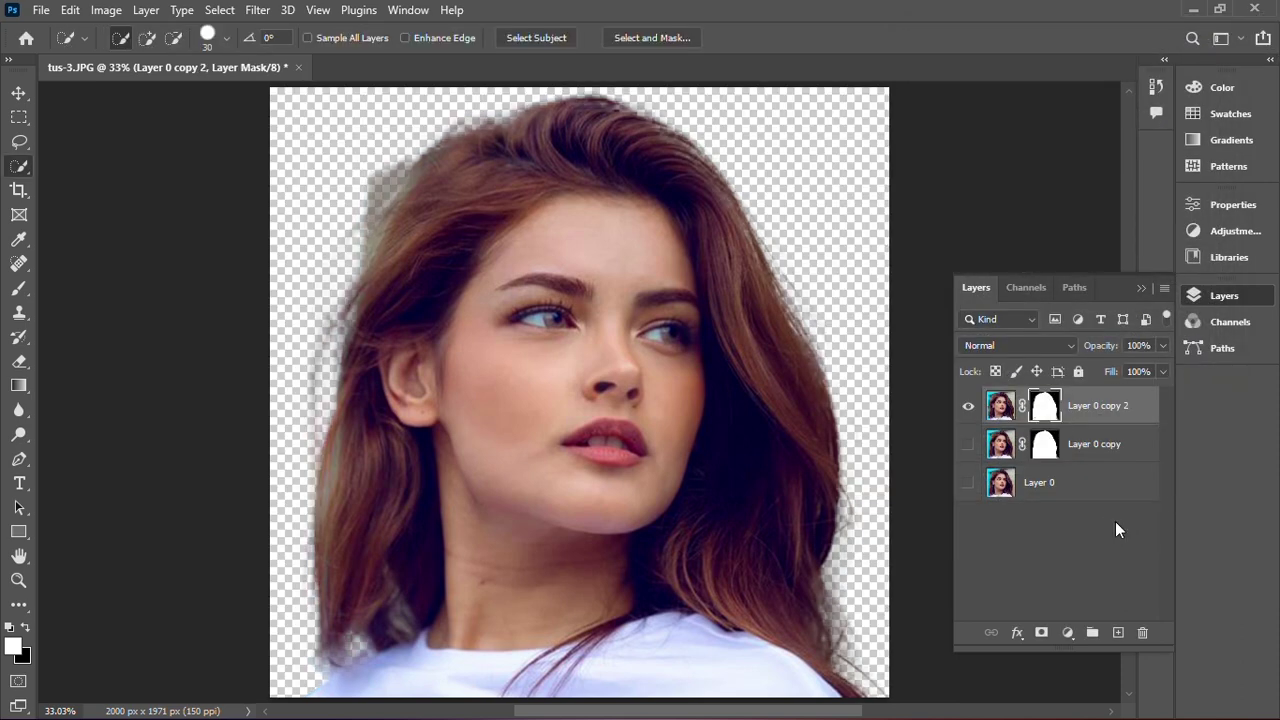
# - Delete Layer 0 copy and target Layer 0 copy 2's layer mask
pyautogui.click(1076, 445)
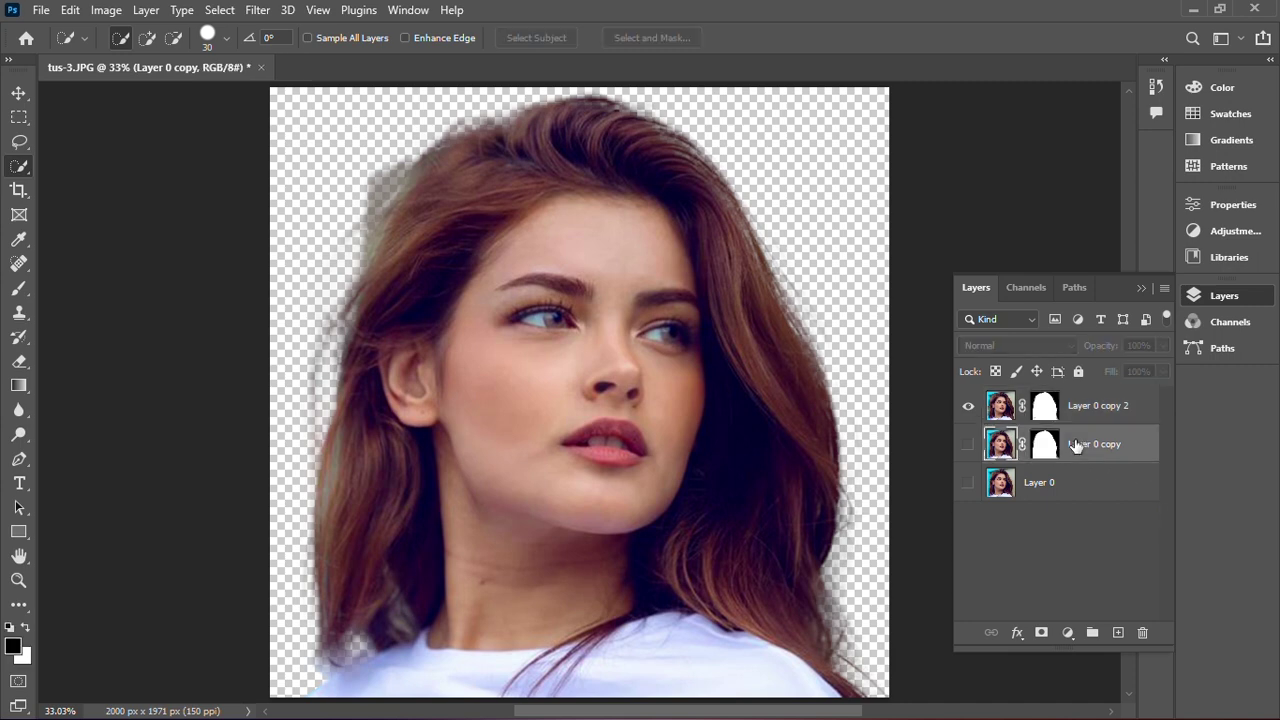
pyautogui.press('Delete')
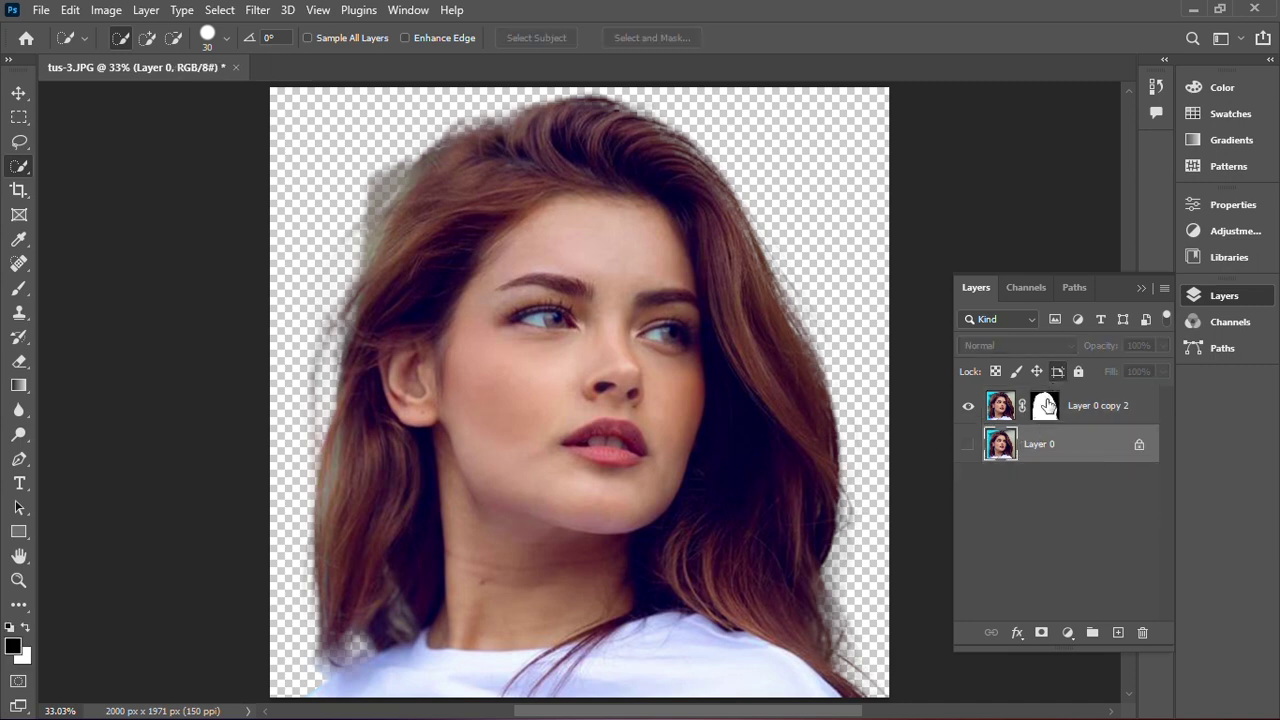
pyautogui.click(1046, 404)
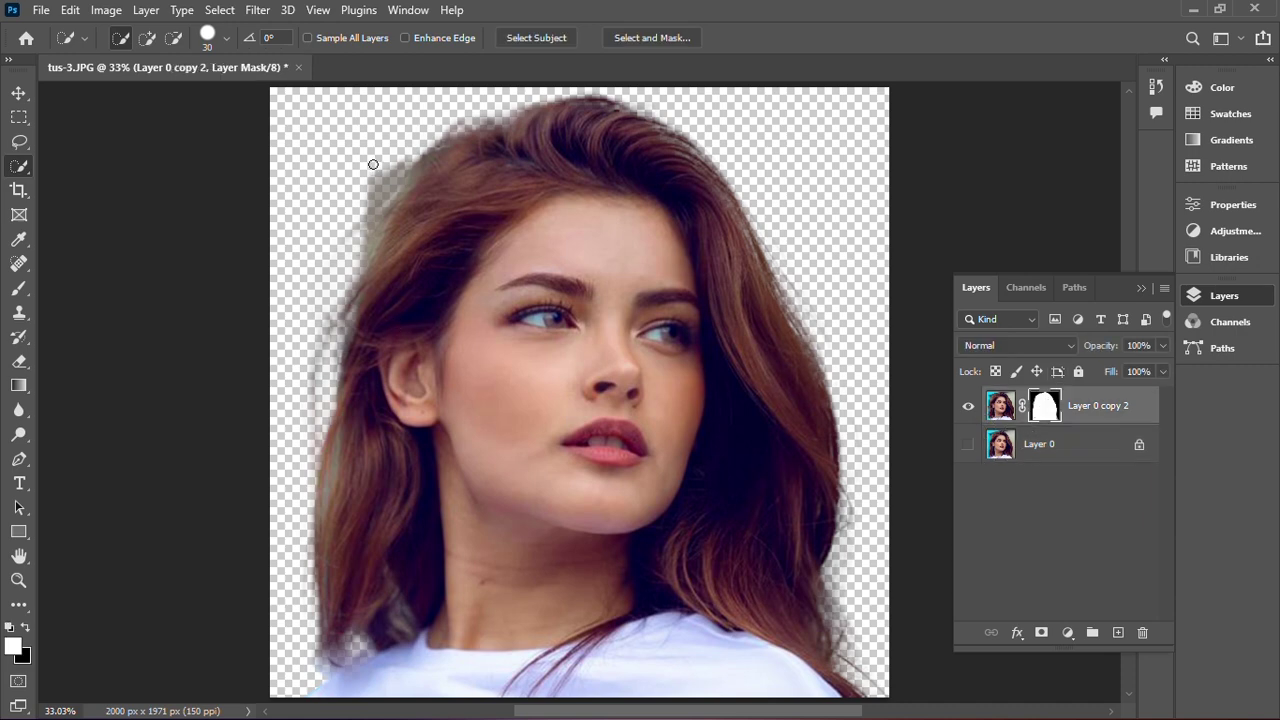
# - Paint black with a 190 px brush over the grey fringe at the hair's left edge
pyautogui.click(22, 291)
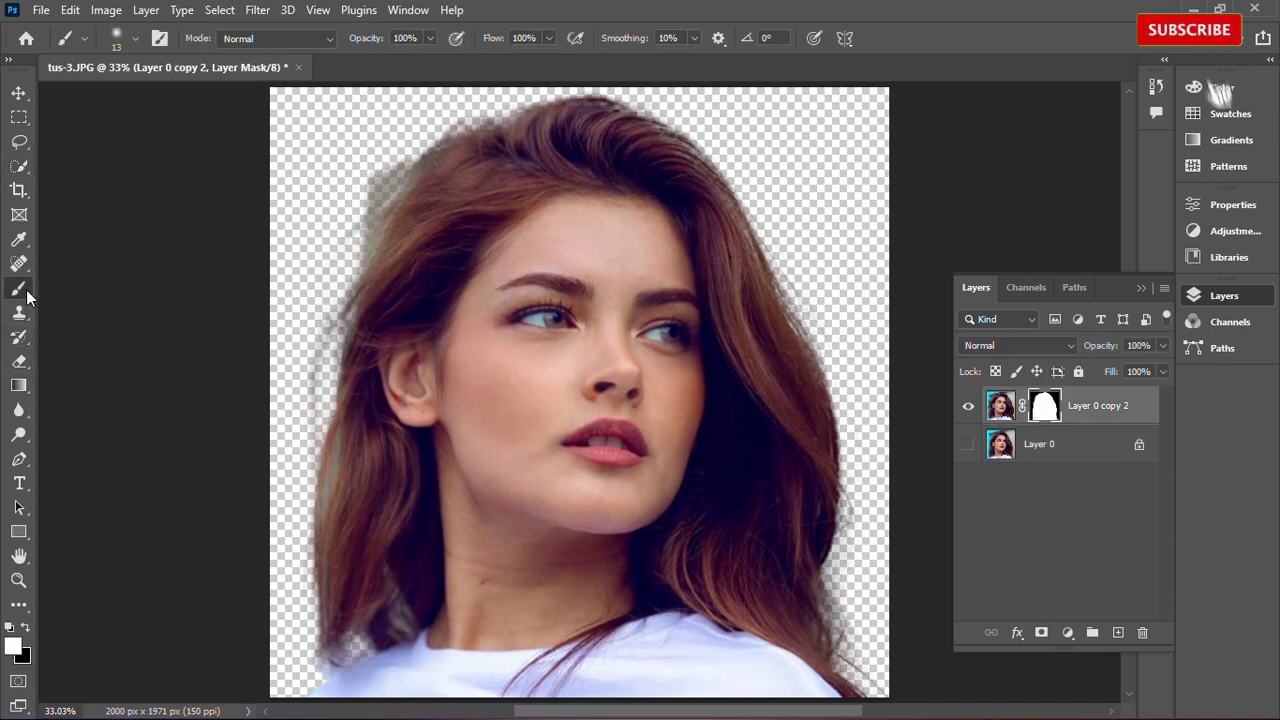
pyautogui.click(29, 631)
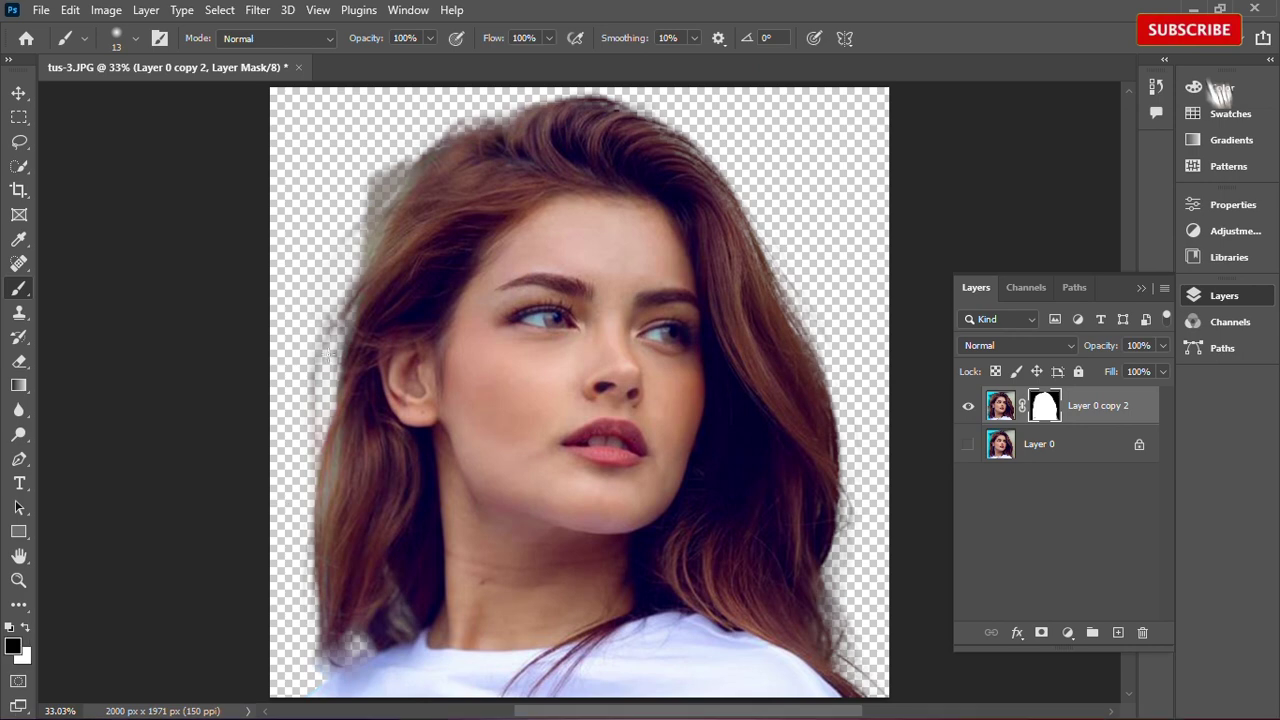
pyautogui.click(136, 40)
pyautogui.moveTo(126, 100); pyautogui.dragTo(134, 100)
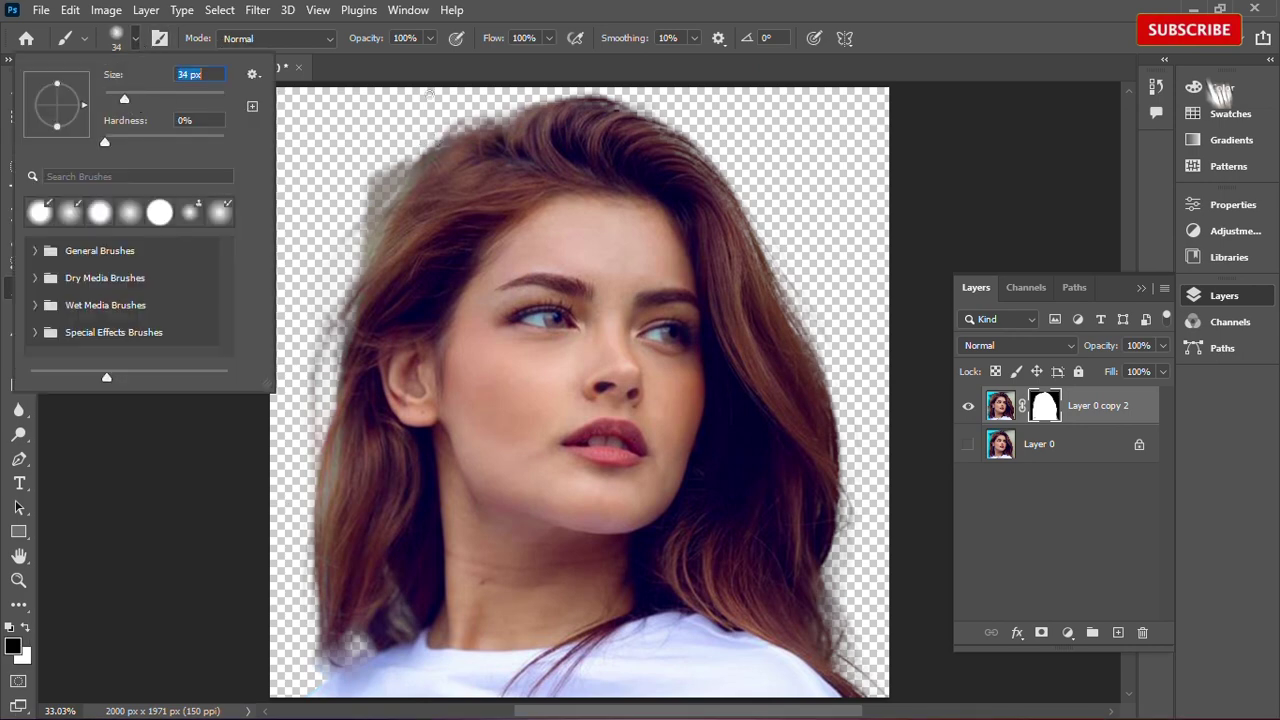
pyautogui.press('Return')
pyautogui.moveTo(363, 203); pyautogui.dragTo(362, 312)
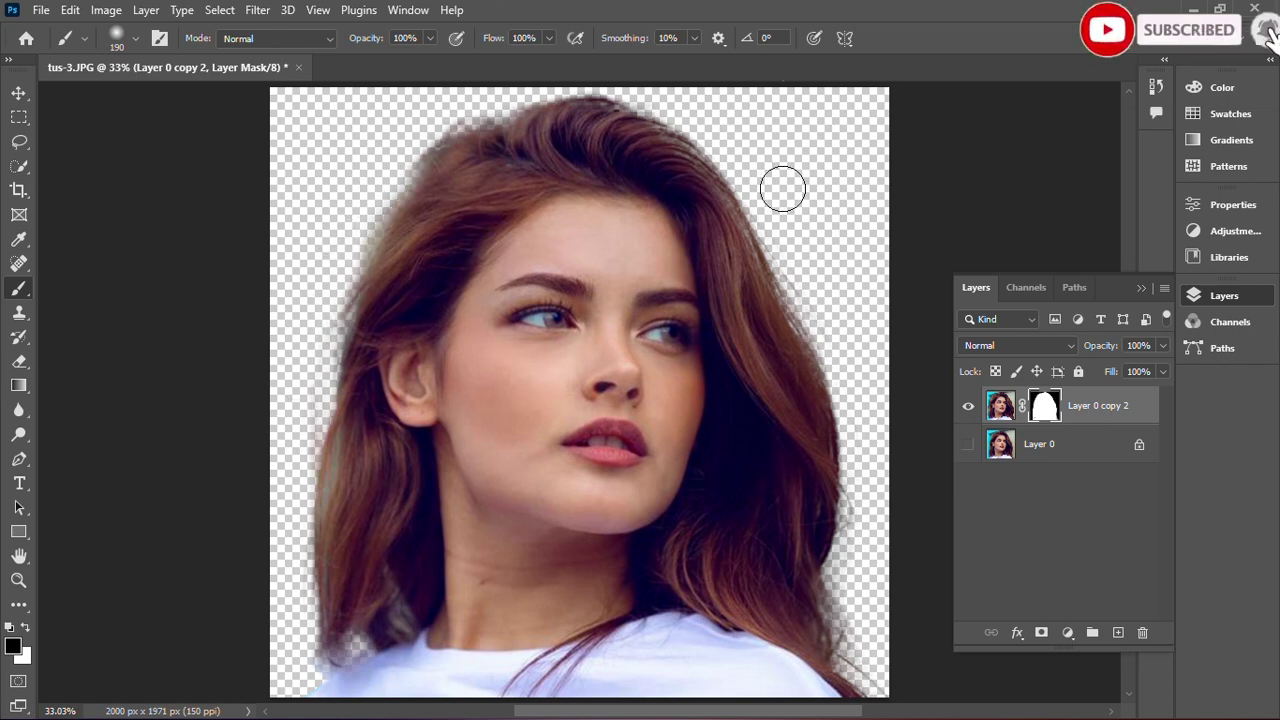
# - Load Layer 0 copy 2's mask as a selection, save it as a channel, and select Layer 0
pyautogui.keyDown('ctrl'); pyautogui.click(1045, 407); pyautogui.keyUp('ctrl')
pyautogui.click(212, 10)
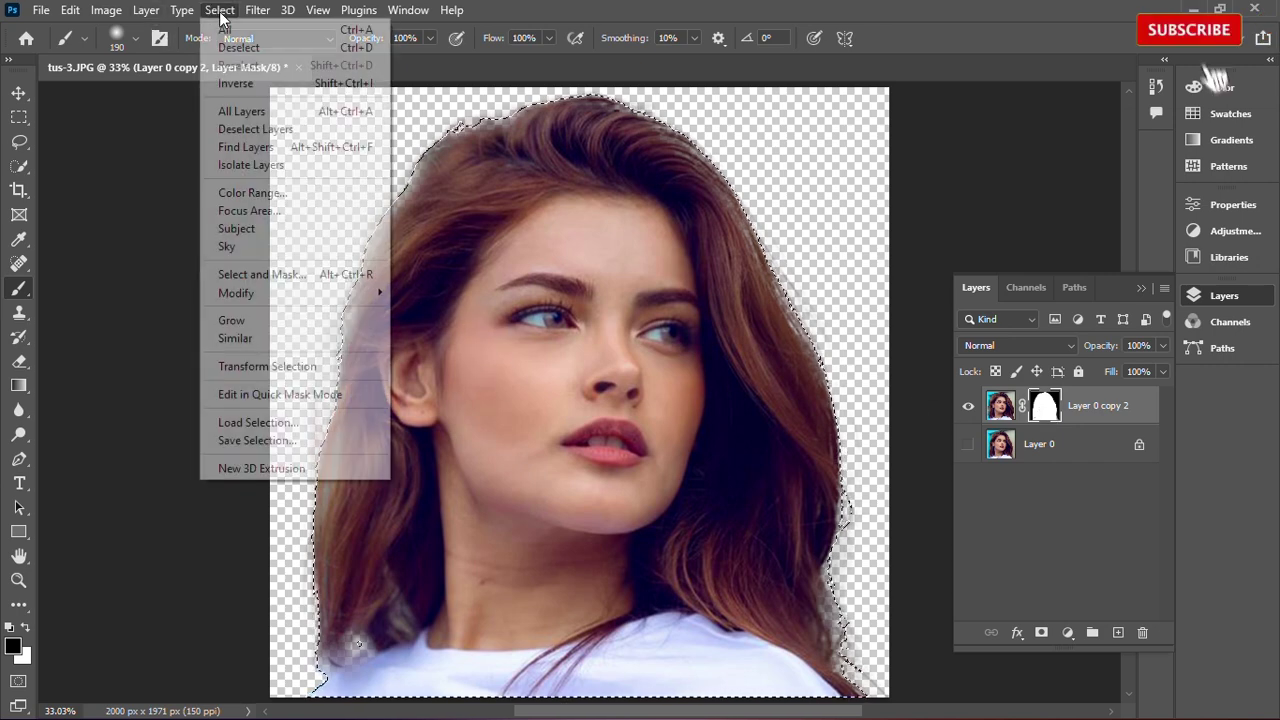
pyautogui.click(241, 446)
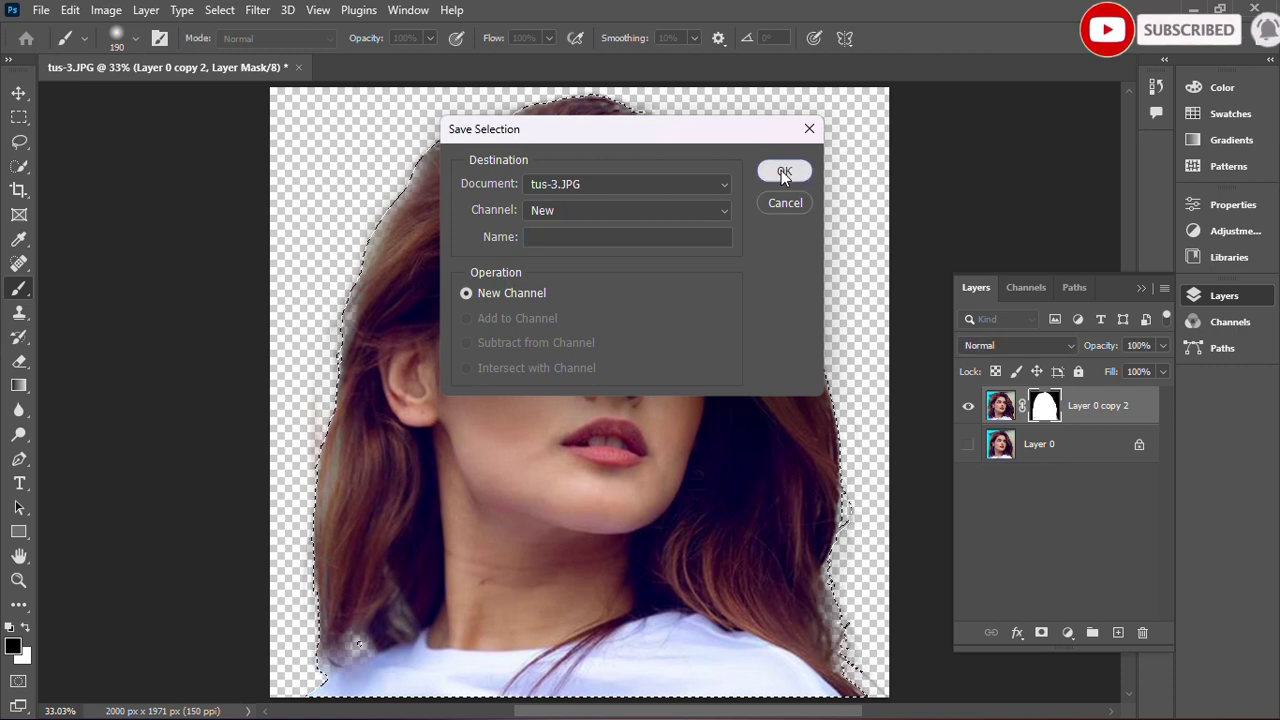
pyautogui.click(781, 170)
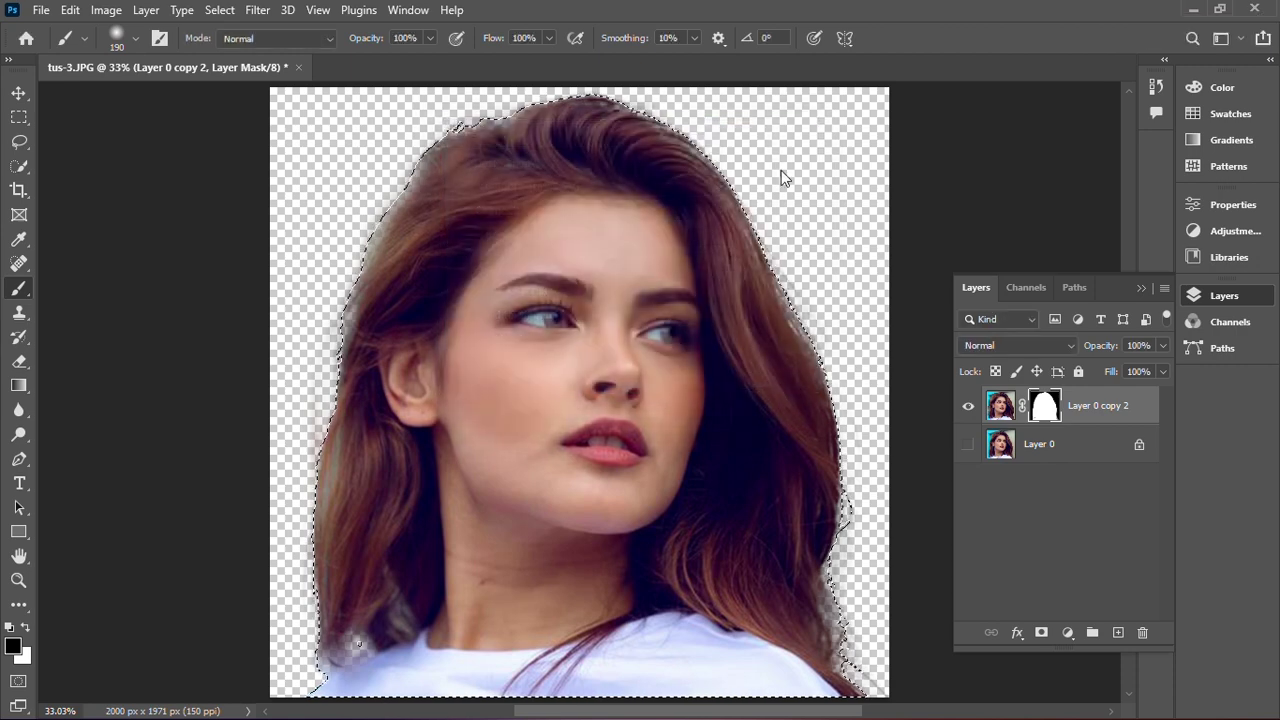
pyautogui.click(1064, 450)
# - Add Layer 1 above Layer 0, deselect, and fill it with solid black
pyautogui.click(1118, 633)
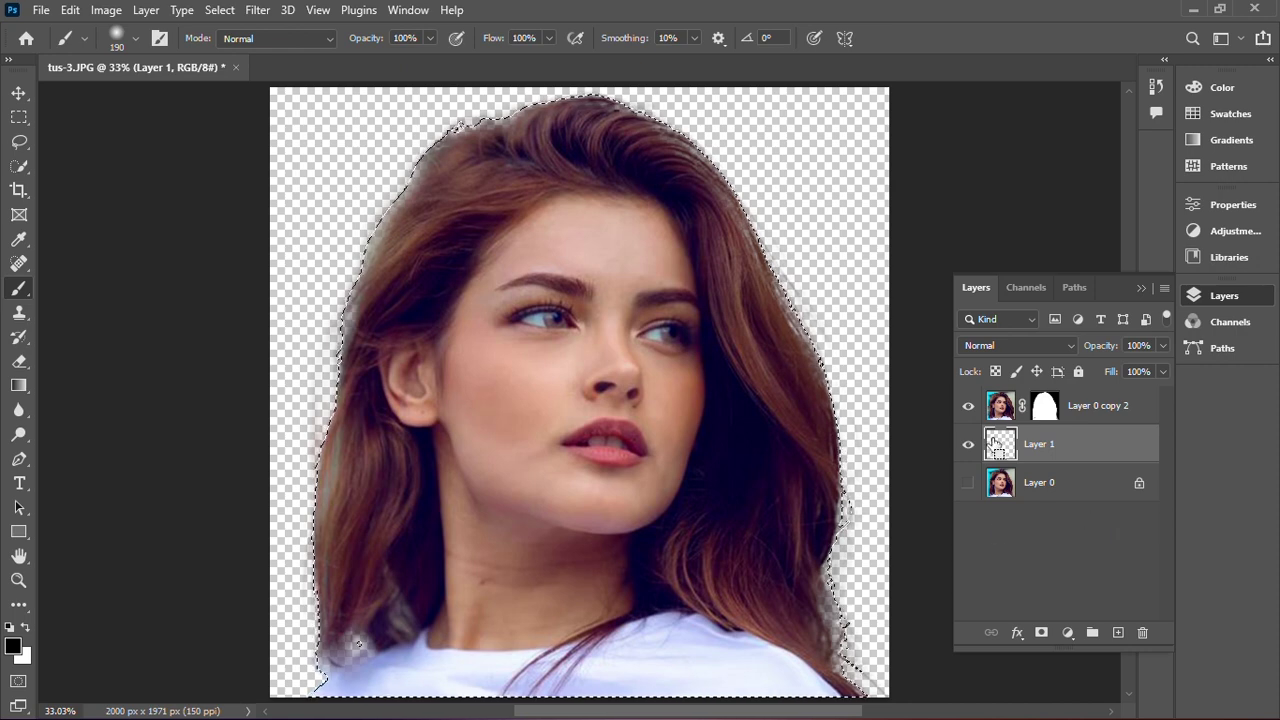
pyautogui.hotkey('ctrl', 'd')
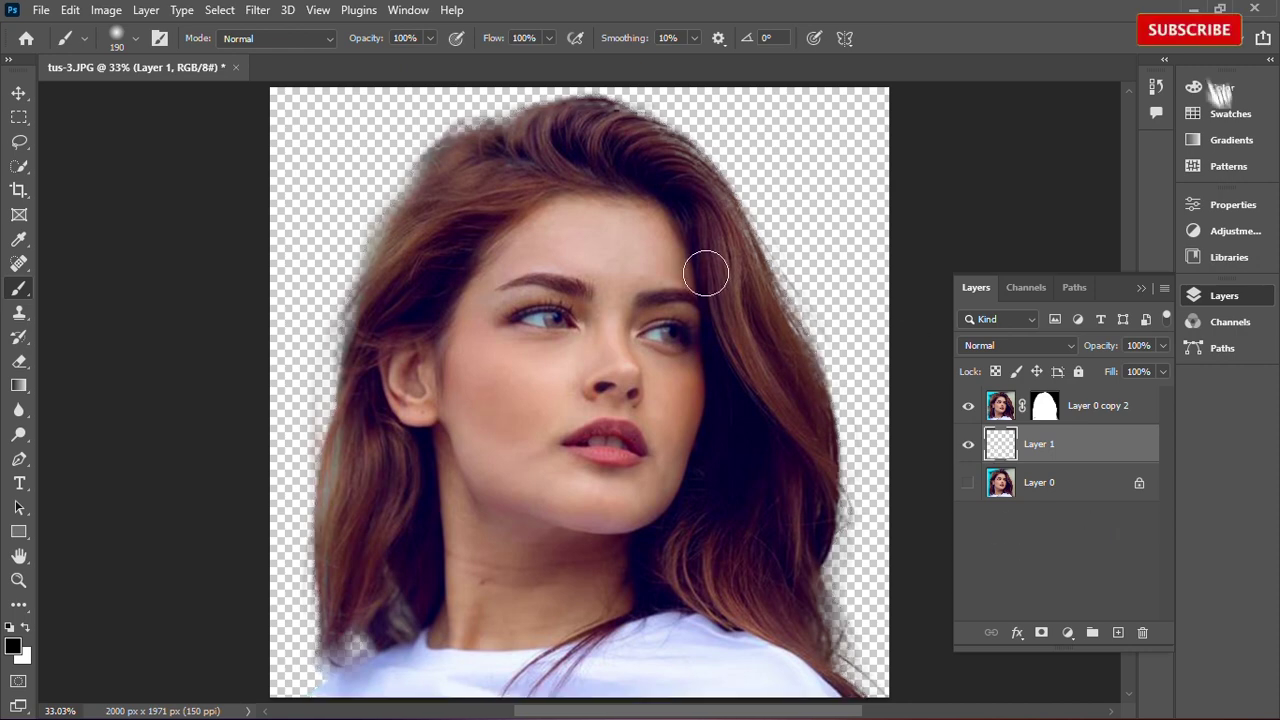
pyautogui.press('alt')
pyautogui.hotkey('alt', 'BackSpace')
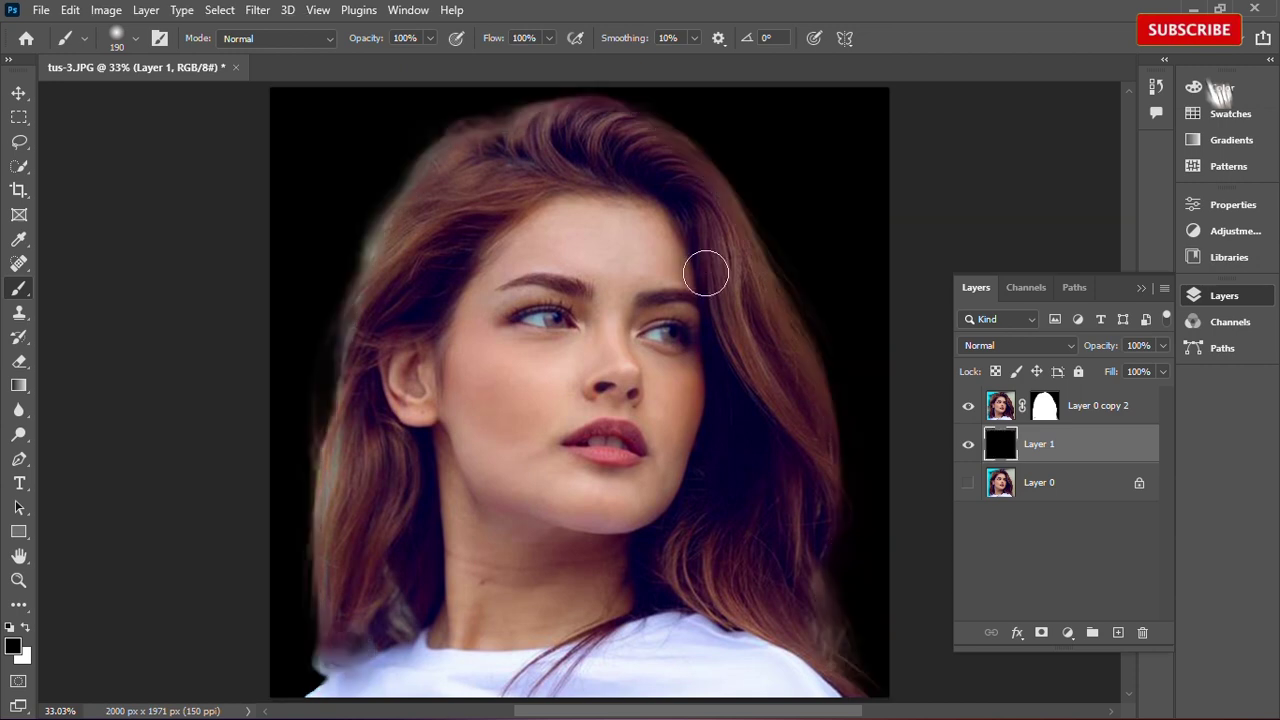
# - Add a Black & White adjustment layer above Layer 0 copy 2
pyautogui.click(1000, 410)
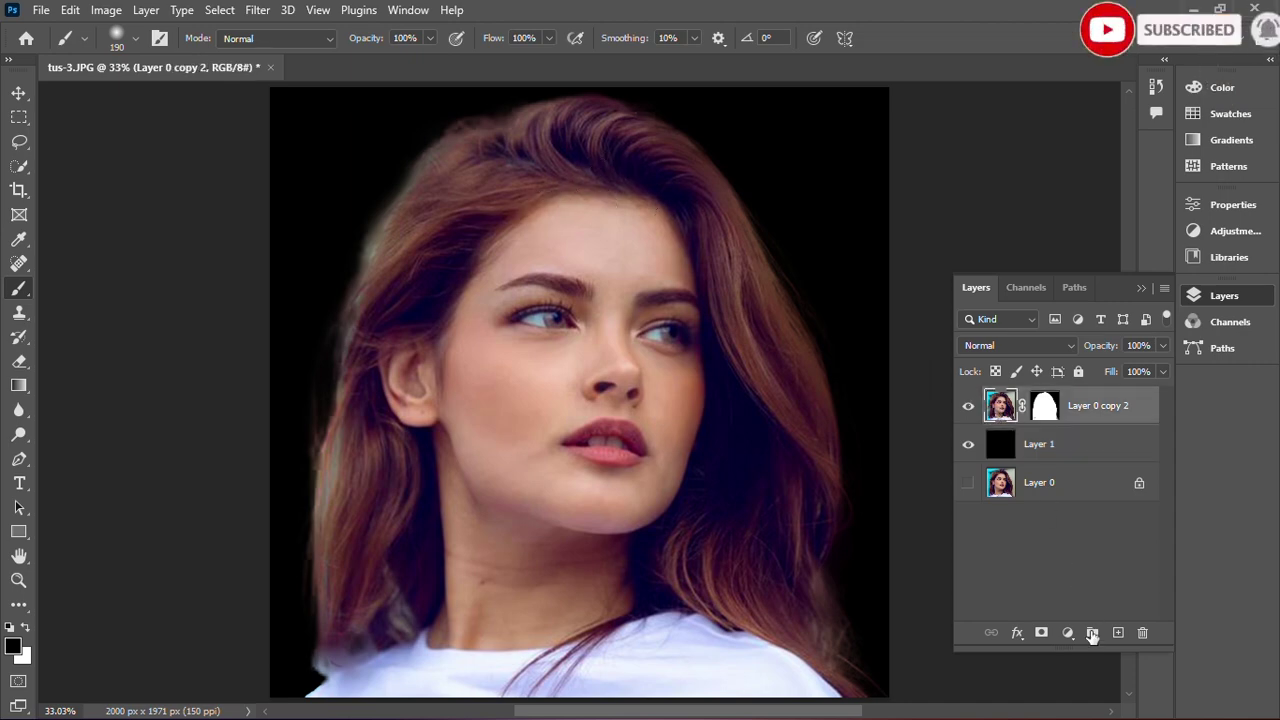
pyautogui.click(1068, 634)
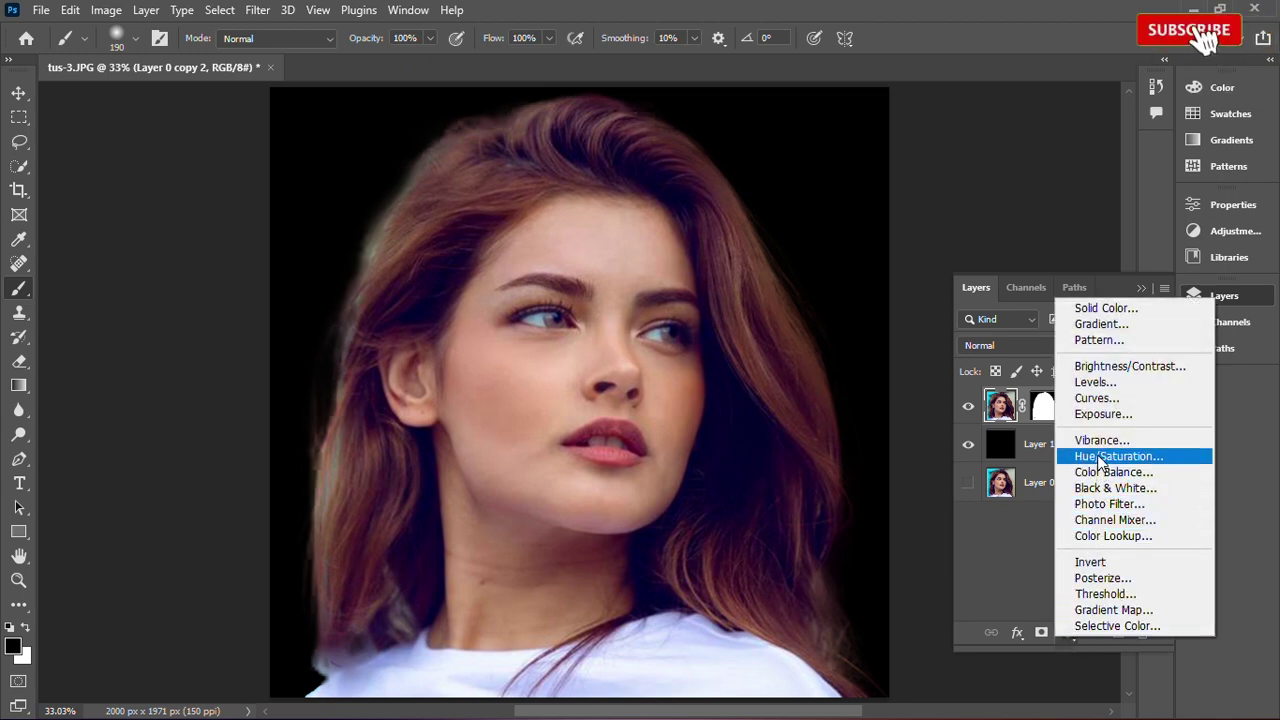
pyautogui.click(1100, 488)
pyautogui.click(1224, 295)
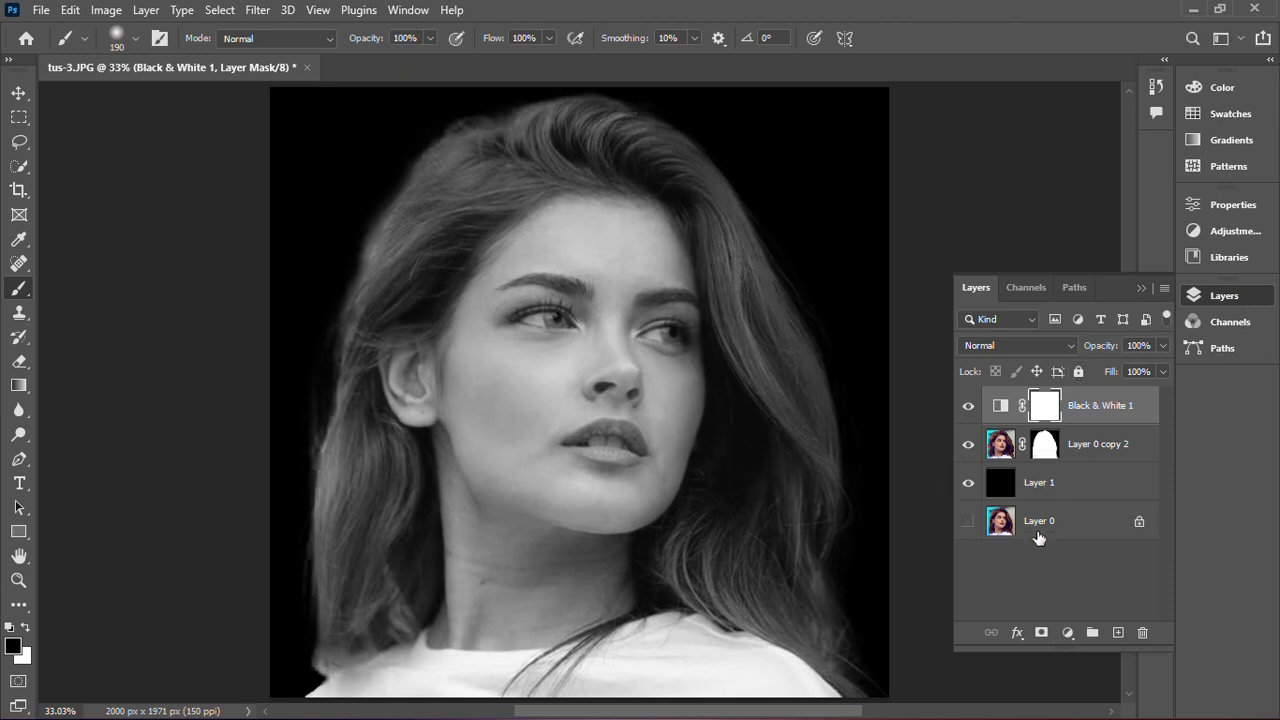
pyautogui.click(1000, 405)
# - Add Layer 2 on top and draw a circular selection centred on the woman's face
pyautogui.press('m')
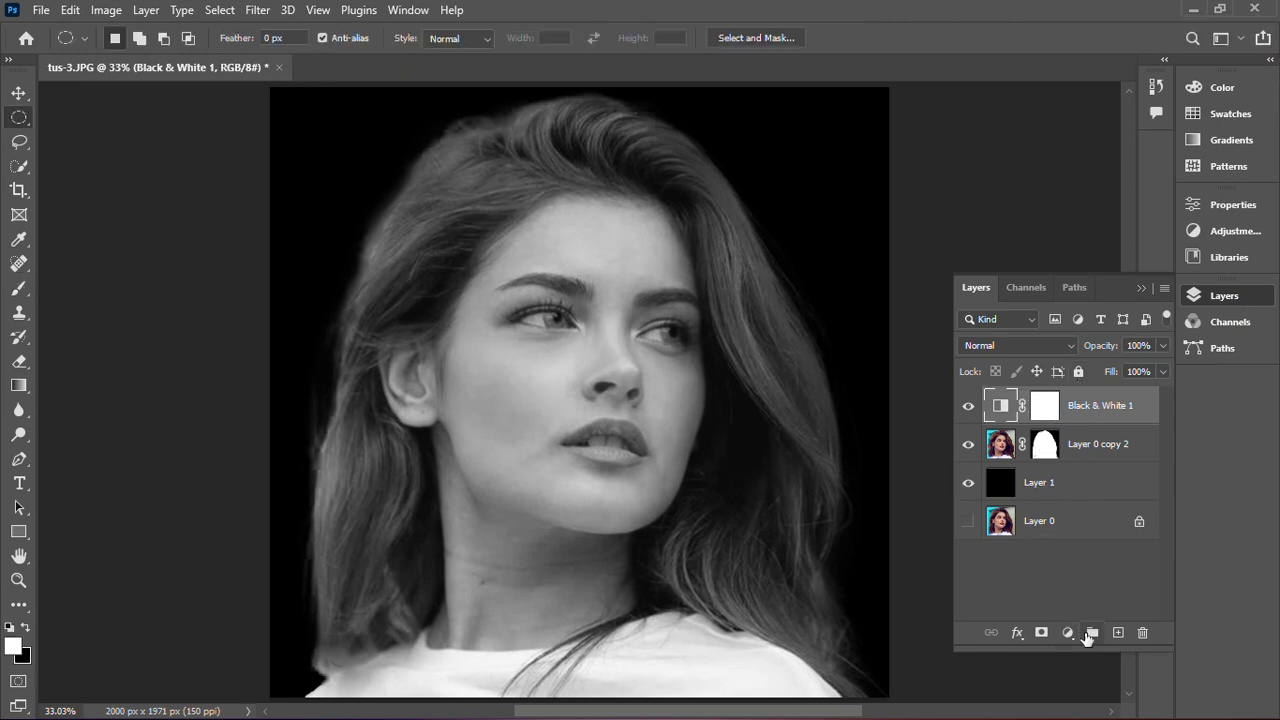
pyautogui.click(1118, 633)
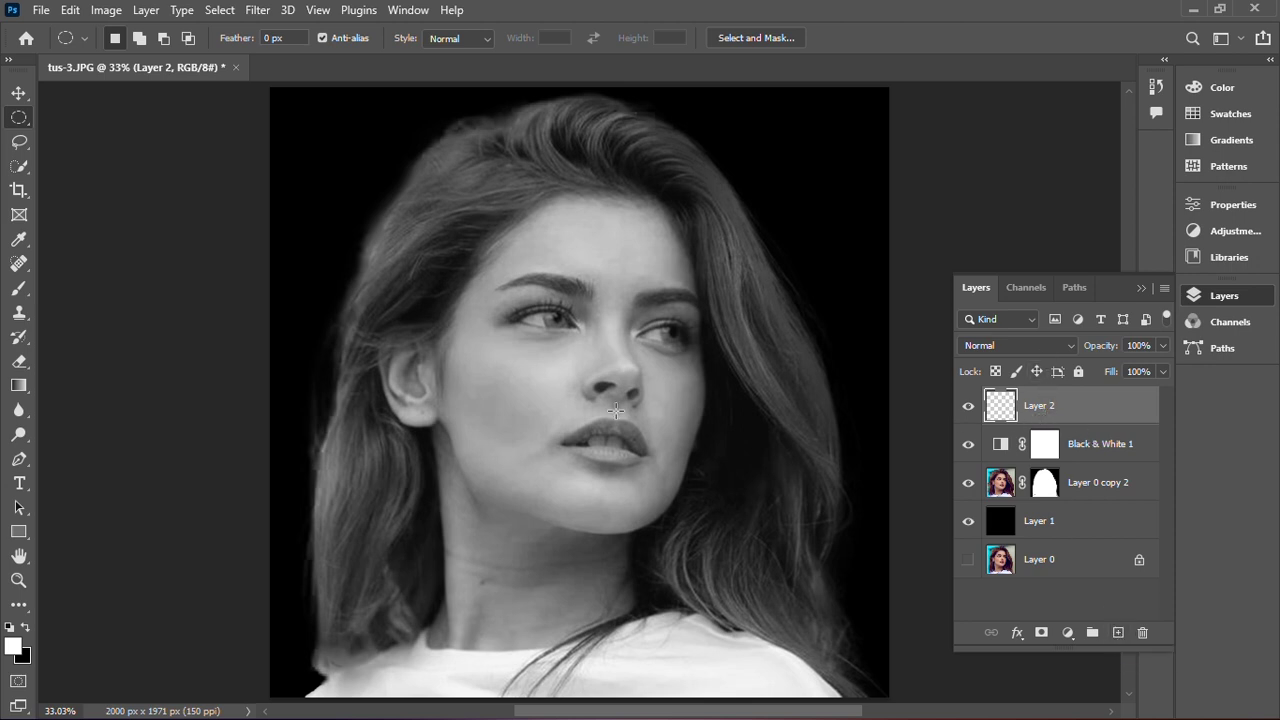
pyautogui.hotkey('alt', 'shift')
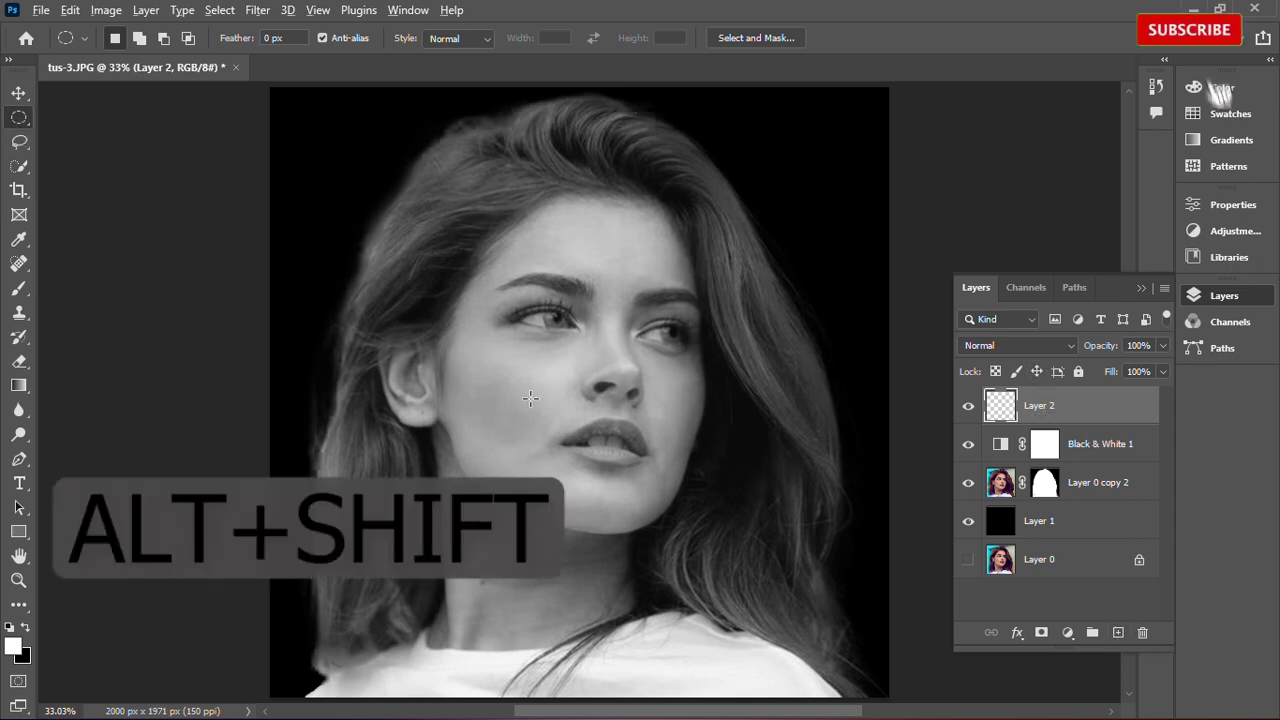
pyautogui.moveTo(553, 410); pyautogui.dragTo(824, 205)
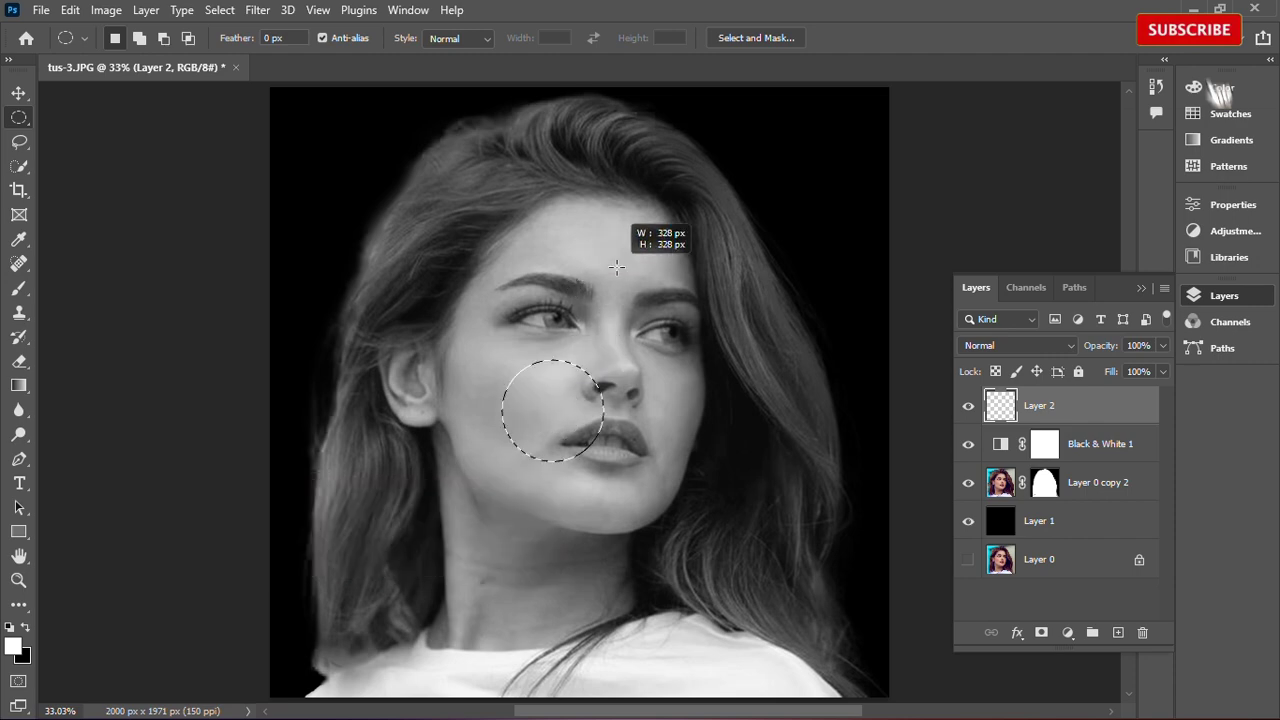
pyautogui.moveTo(876, 182); pyautogui.dragTo(957, 148)
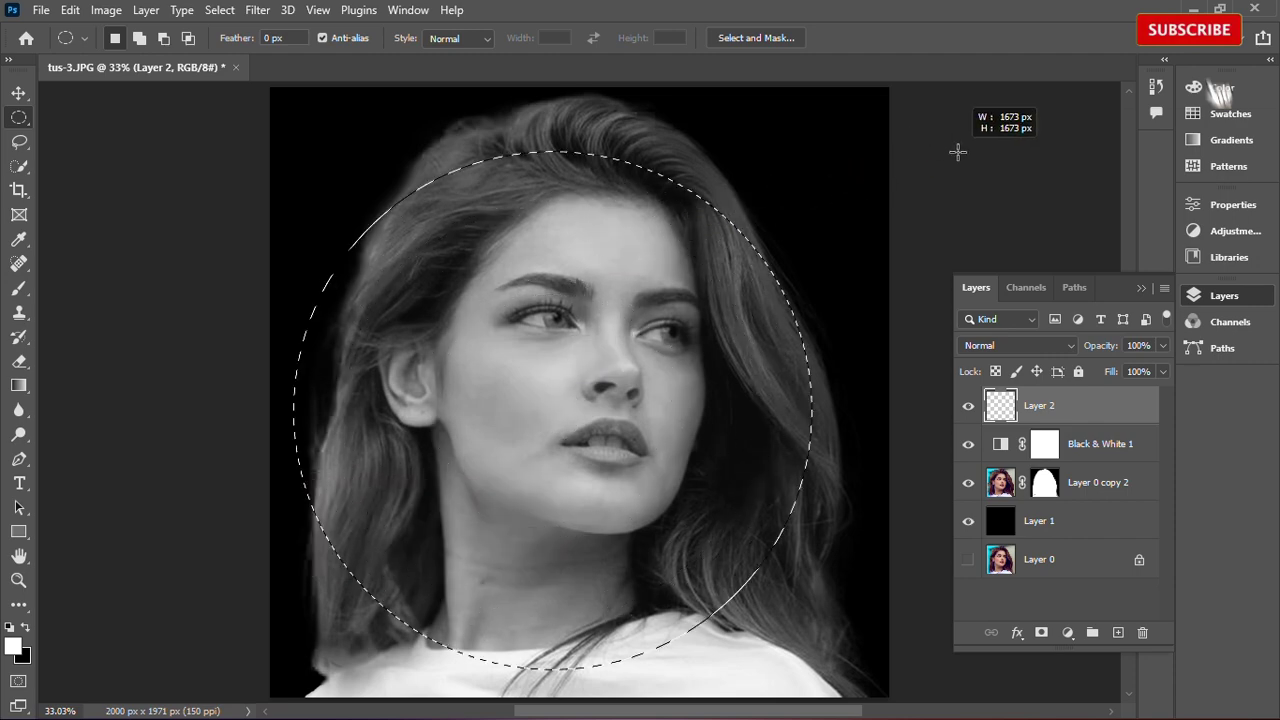
pyautogui.moveTo(586, 255)
pyautogui.mouseDown()
pyautogui.moveTo(615, 324)
pyautogui.moveTo(605, 332)
pyautogui.mouseUp()
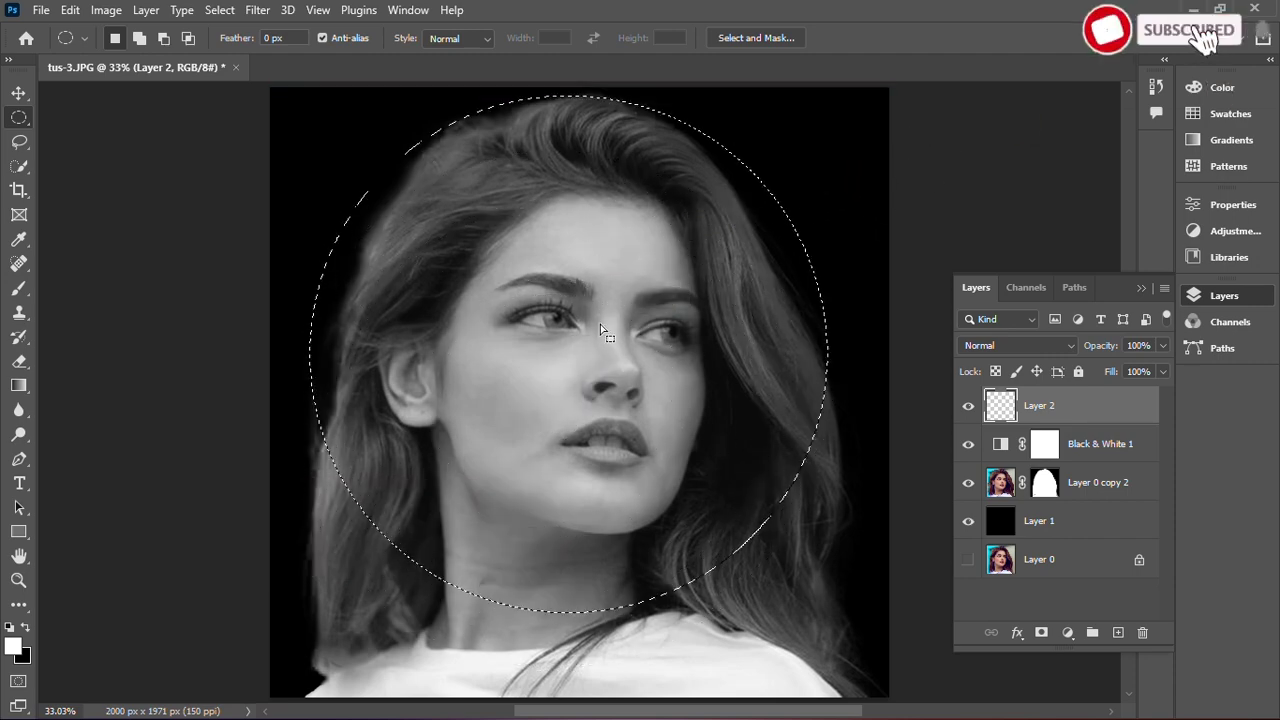
# - Feather the circle by 150 px, invert it, fill the outside with black, then deselect
pyautogui.click(221, 10)
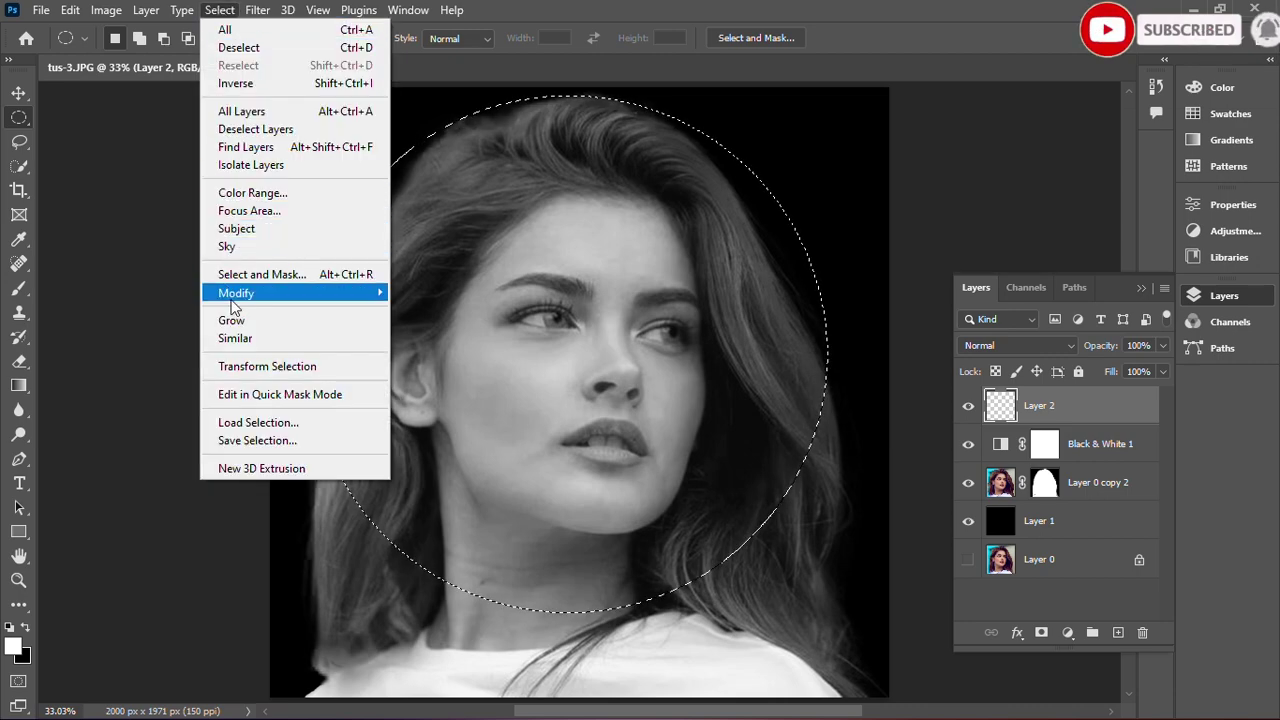
pyautogui.moveTo(236, 293)
pyautogui.click(450, 363)
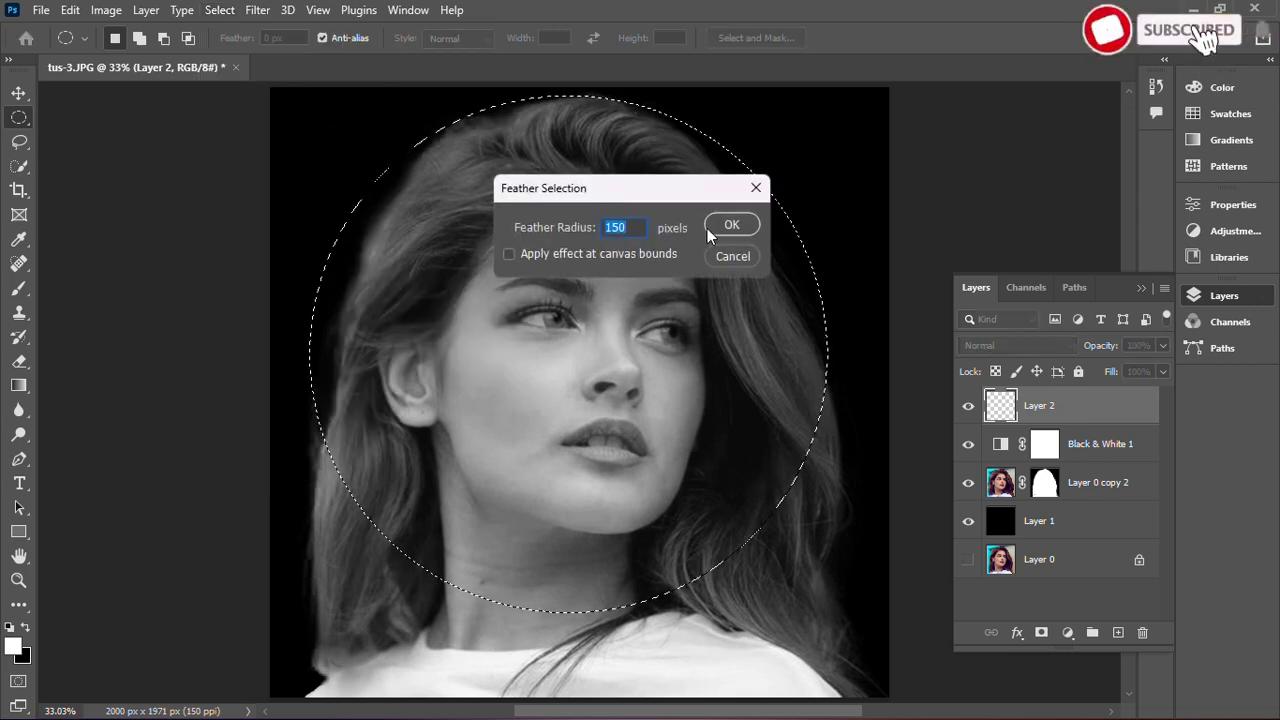
pyautogui.click(729, 226)
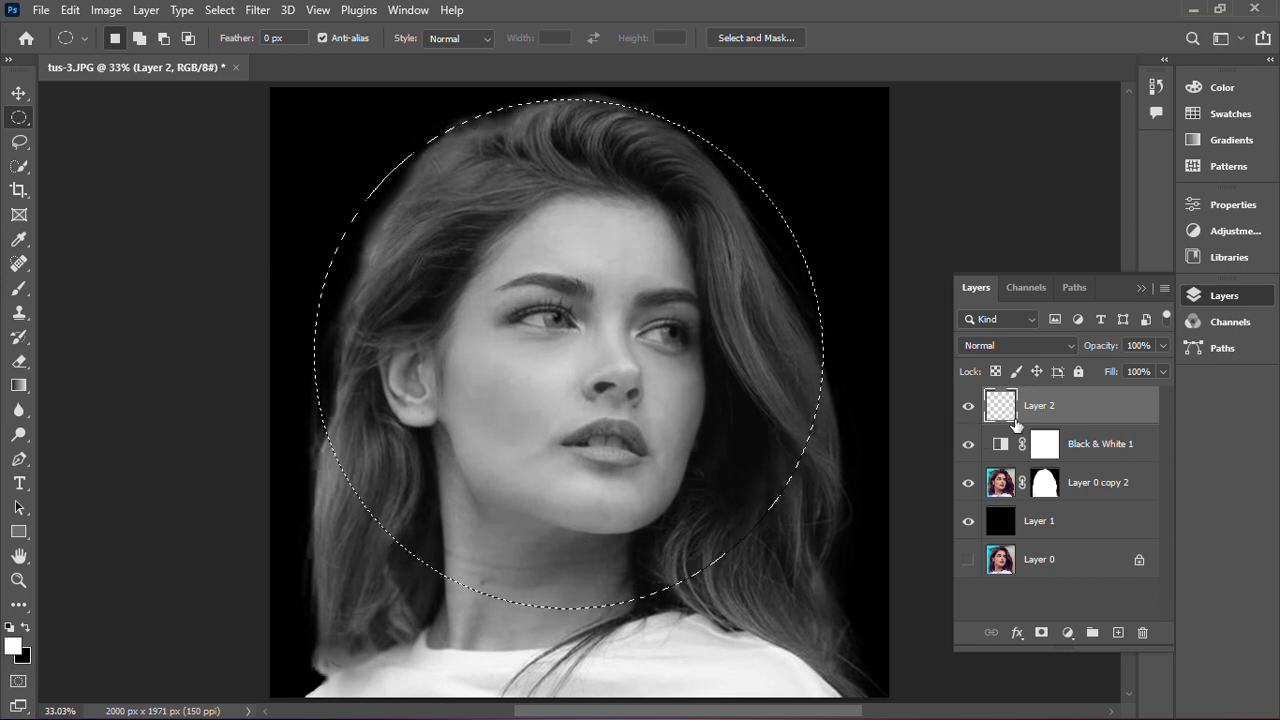
pyautogui.hotkey('ctrl', 'shift', 'i')
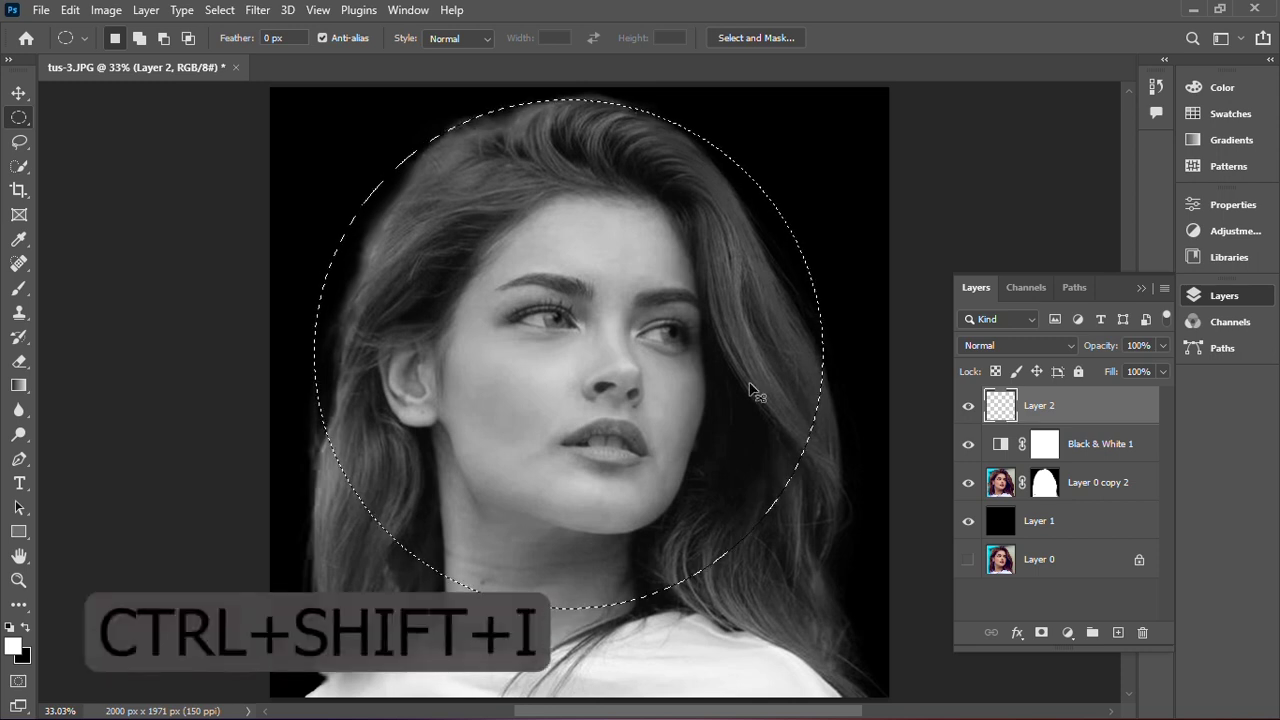
pyautogui.hotkey('ctrl', 'shift', 'i')
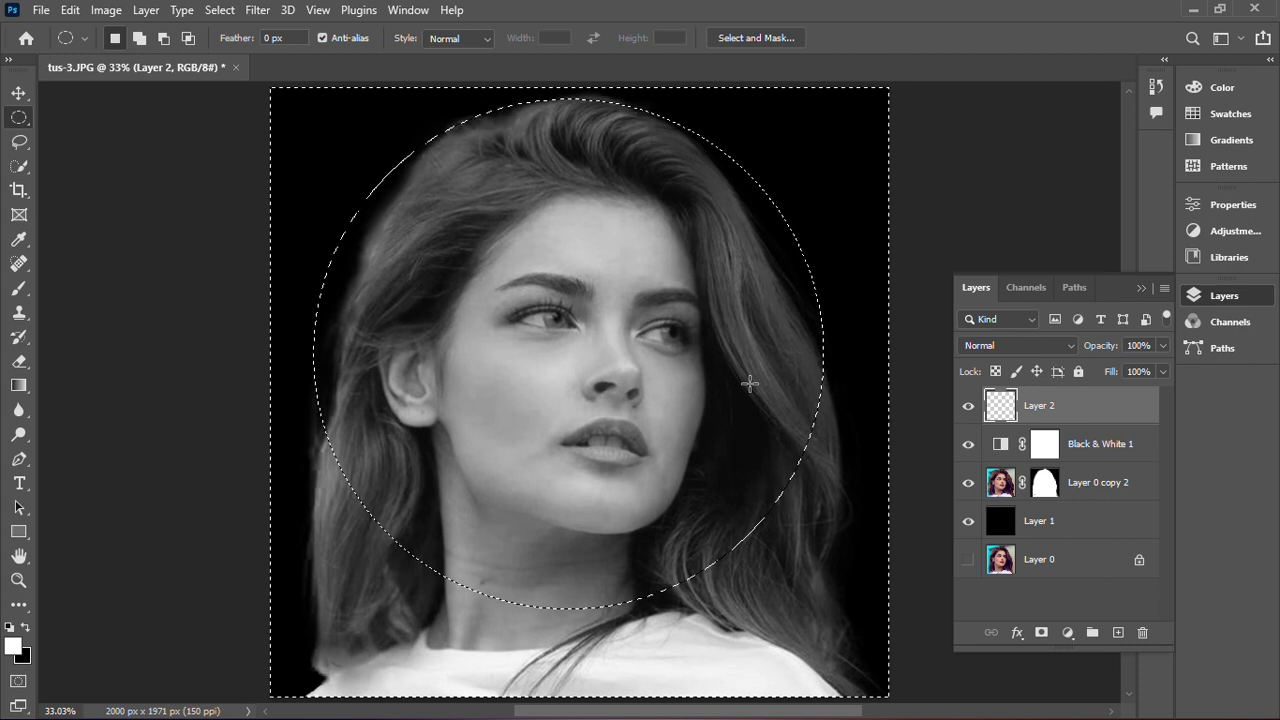
pyautogui.hotkey('ctrl', 'Delete')
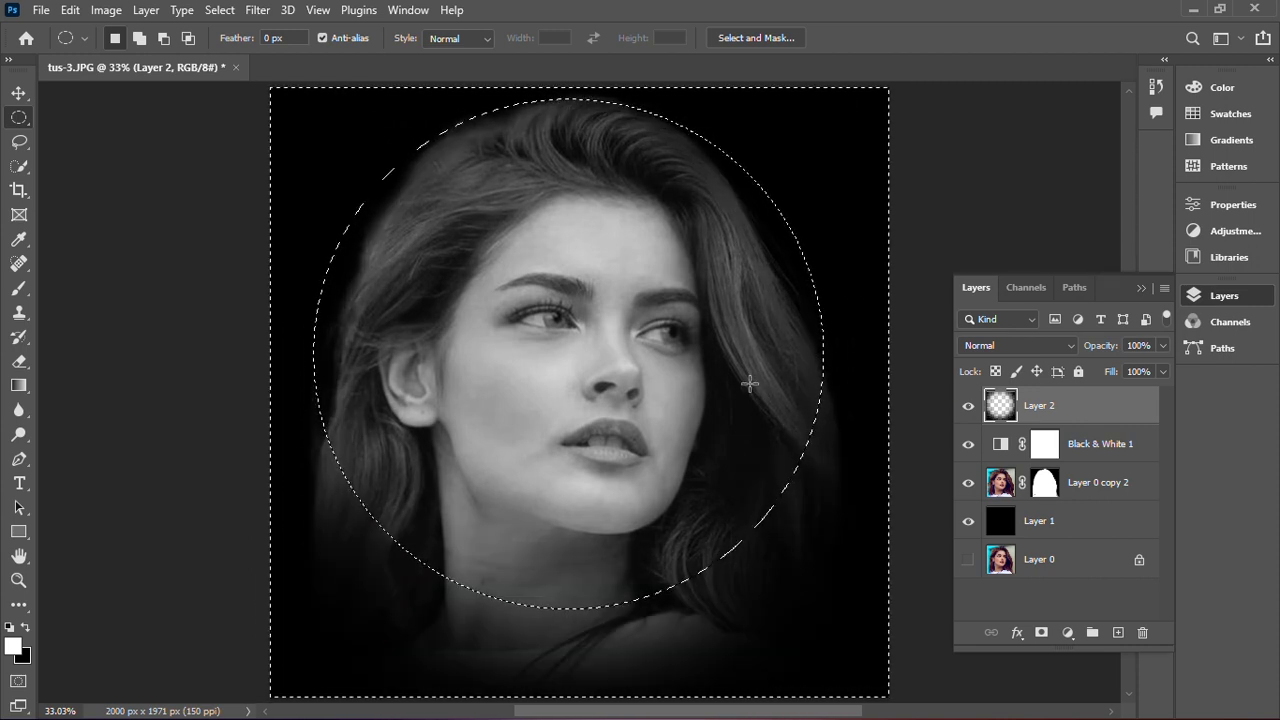
pyautogui.click(751, 386)
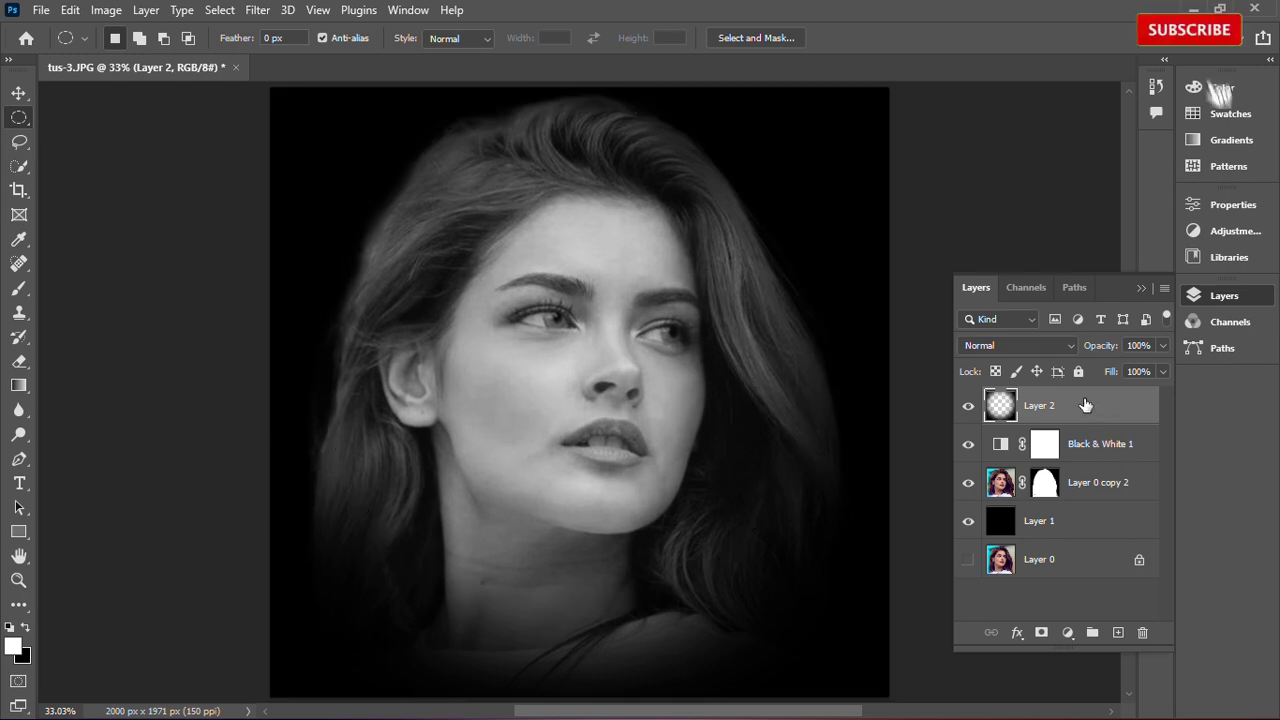
# - Convert Layers 2 through 1 into smart object Layer 2 and add an empty Layer 3 above Layer 0
pyautogui.keyDown('shift'); pyautogui.click(1075, 525); pyautogui.keyUp('shift')
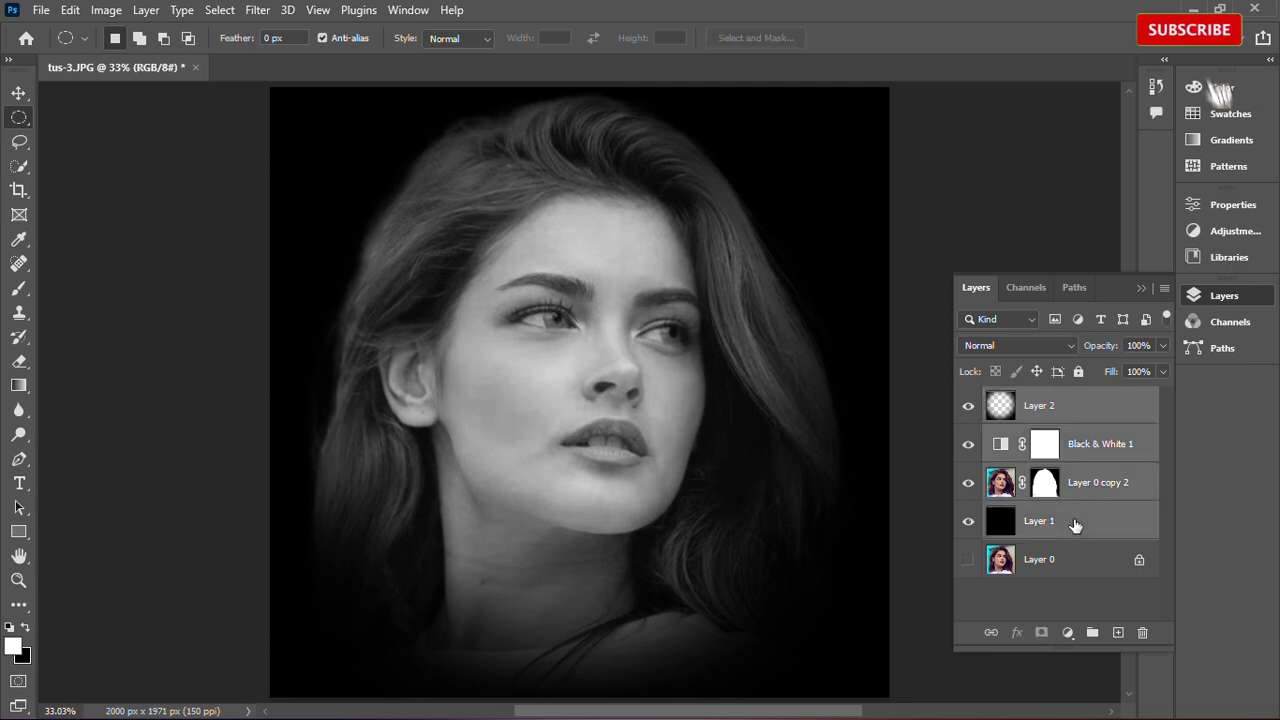
pyautogui.click(1165, 288)
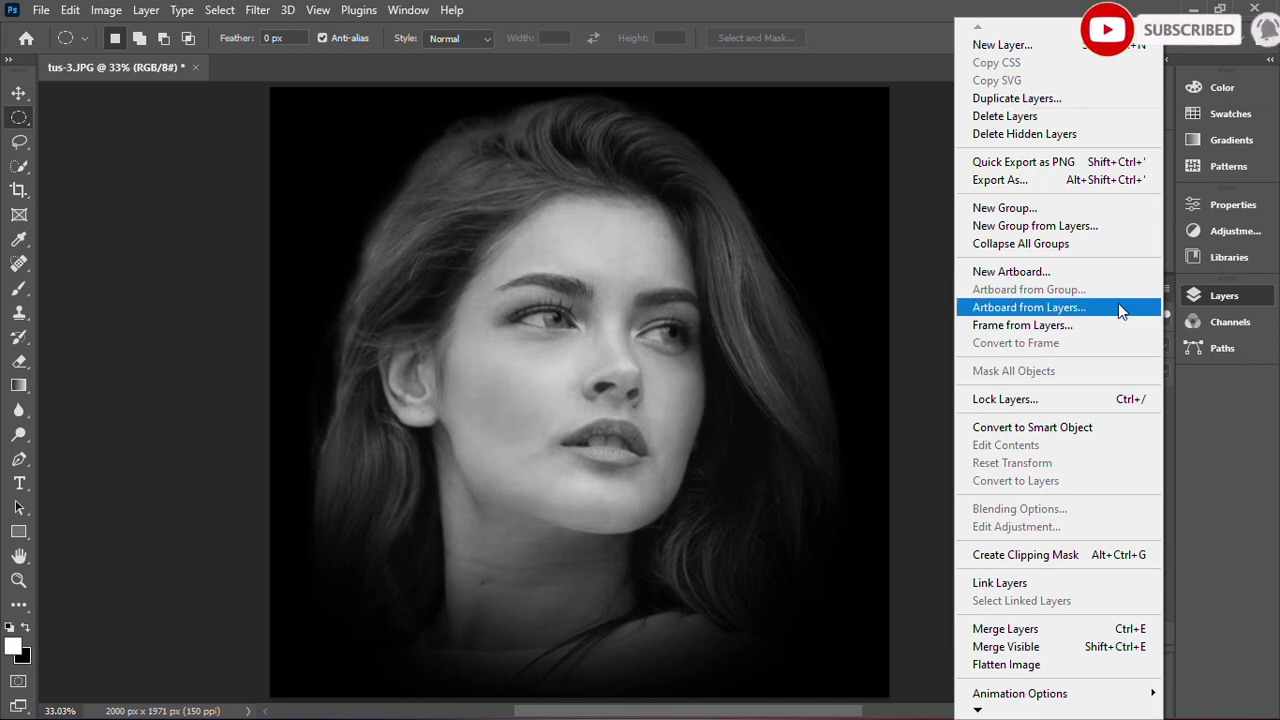
pyautogui.click(1070, 427)
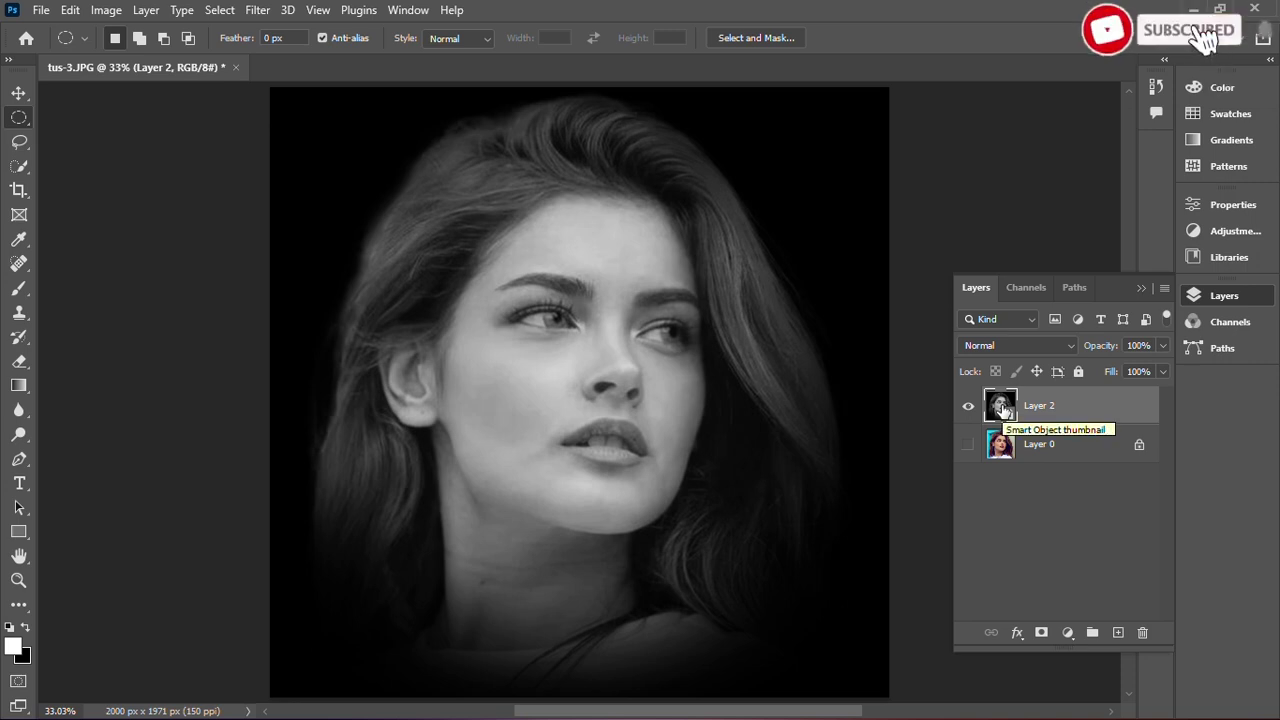
pyautogui.click(1068, 448)
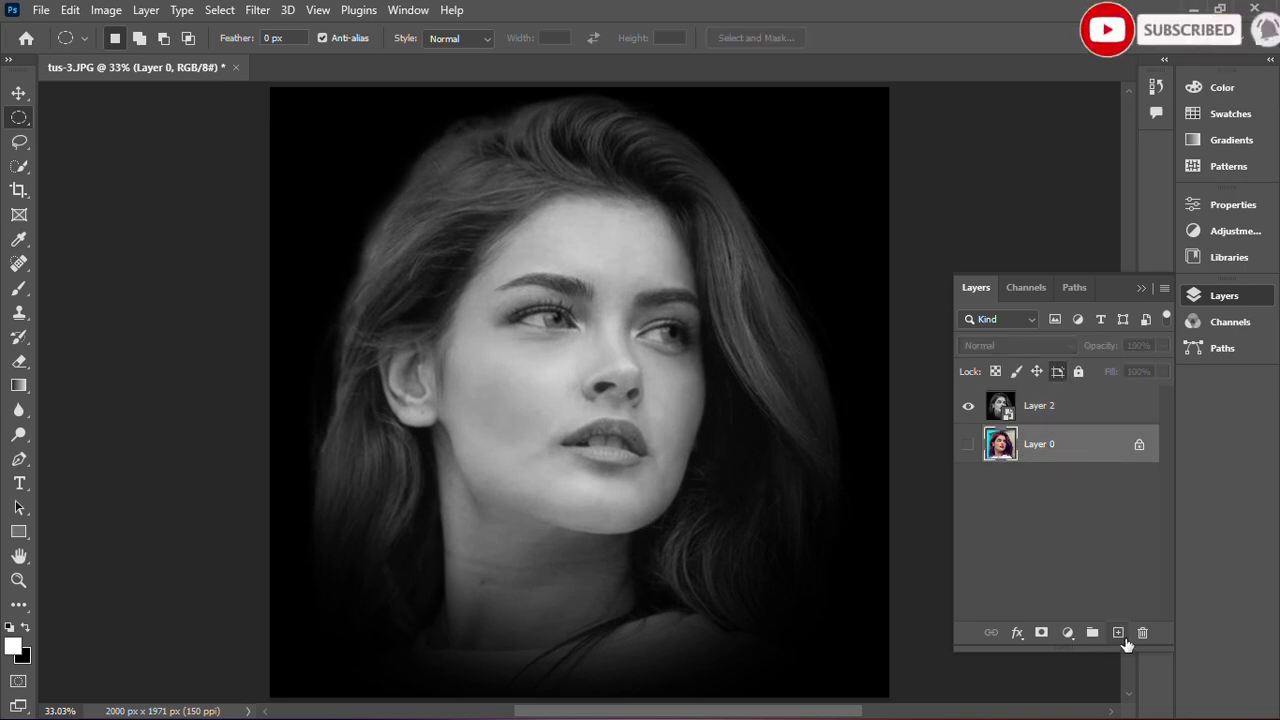
pyautogui.click(1119, 634)
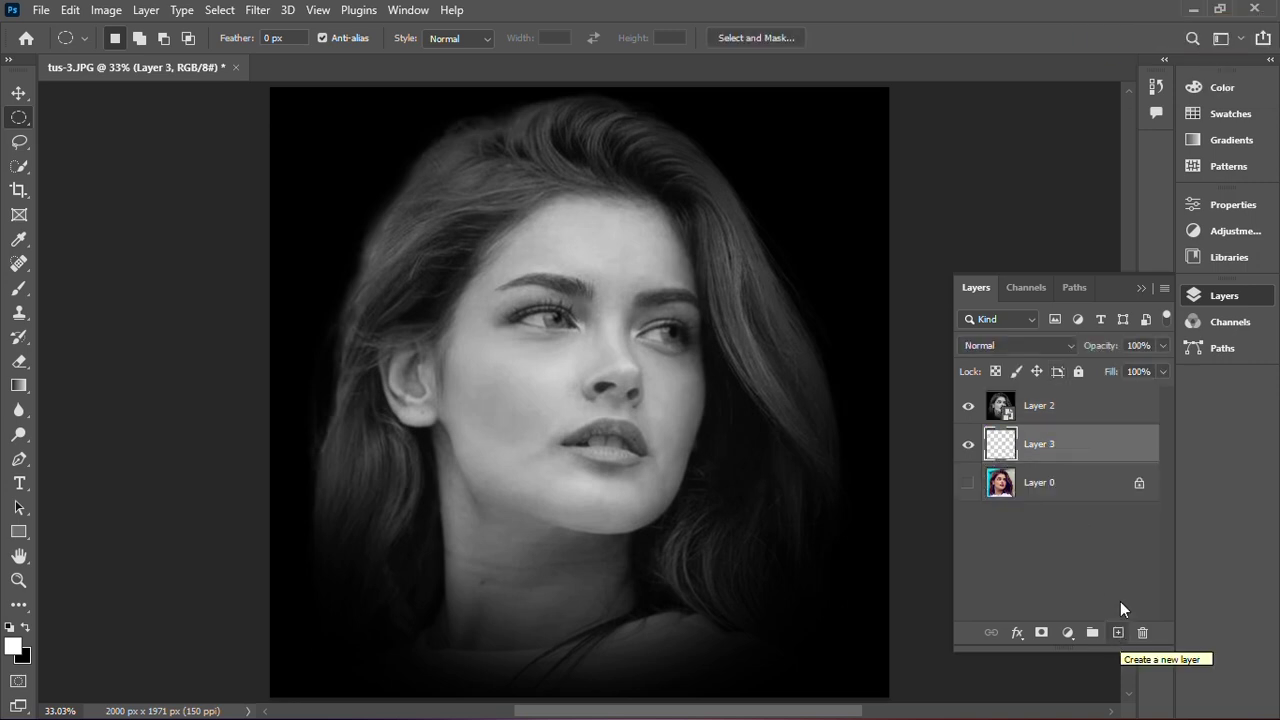
# - Hide the Layer 2 portrait and draw a canvas-wide horizontal paragraph text box on Layer 3
pyautogui.click(976, 406)
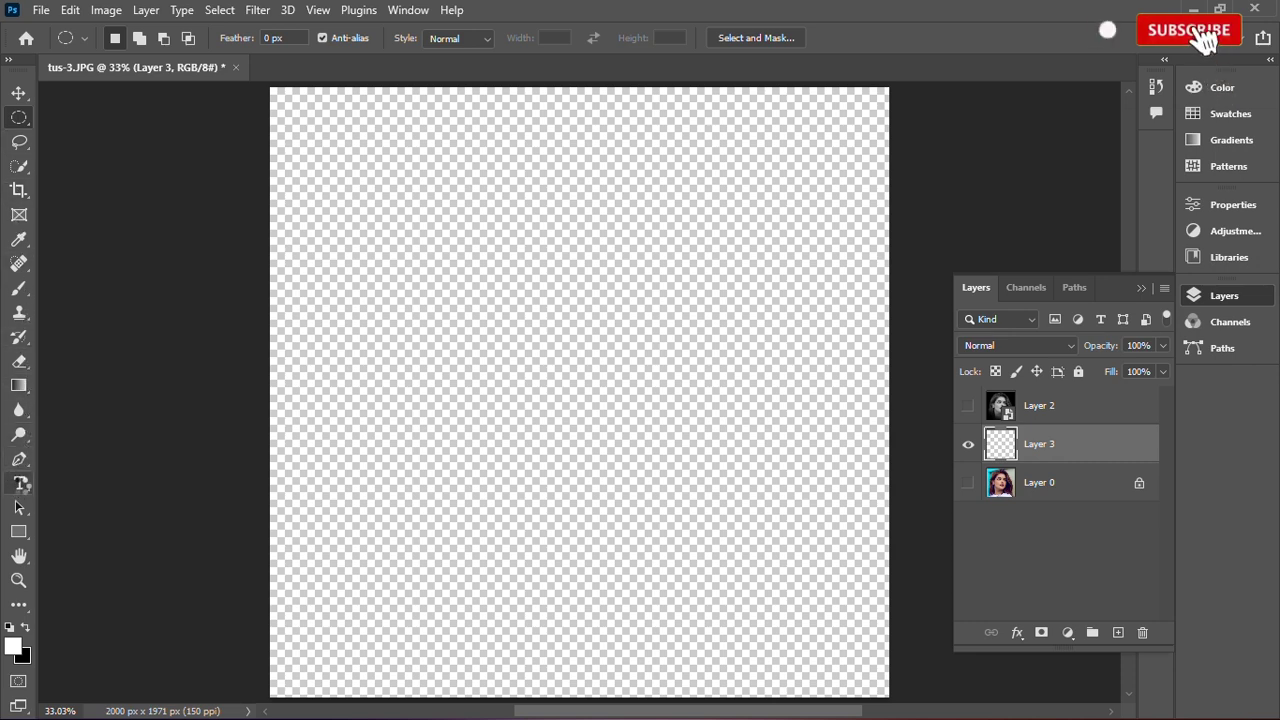
pyautogui.click(20, 484)
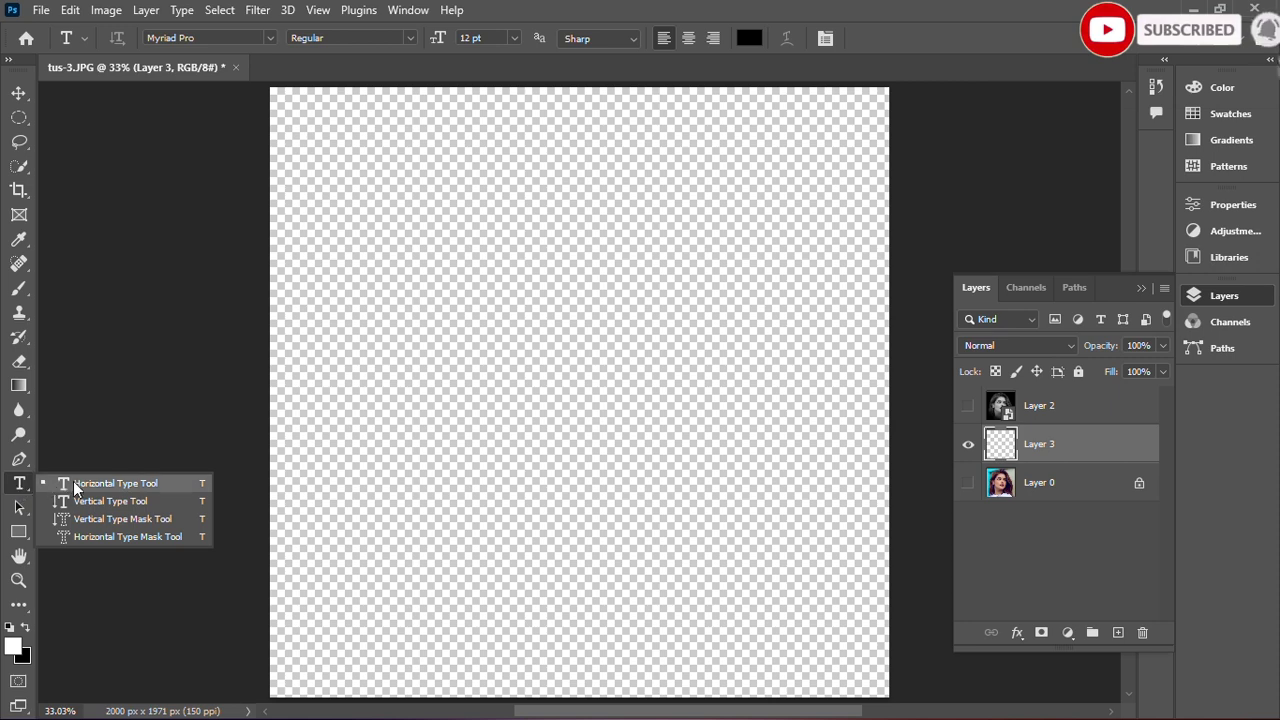
pyautogui.click(73, 484)
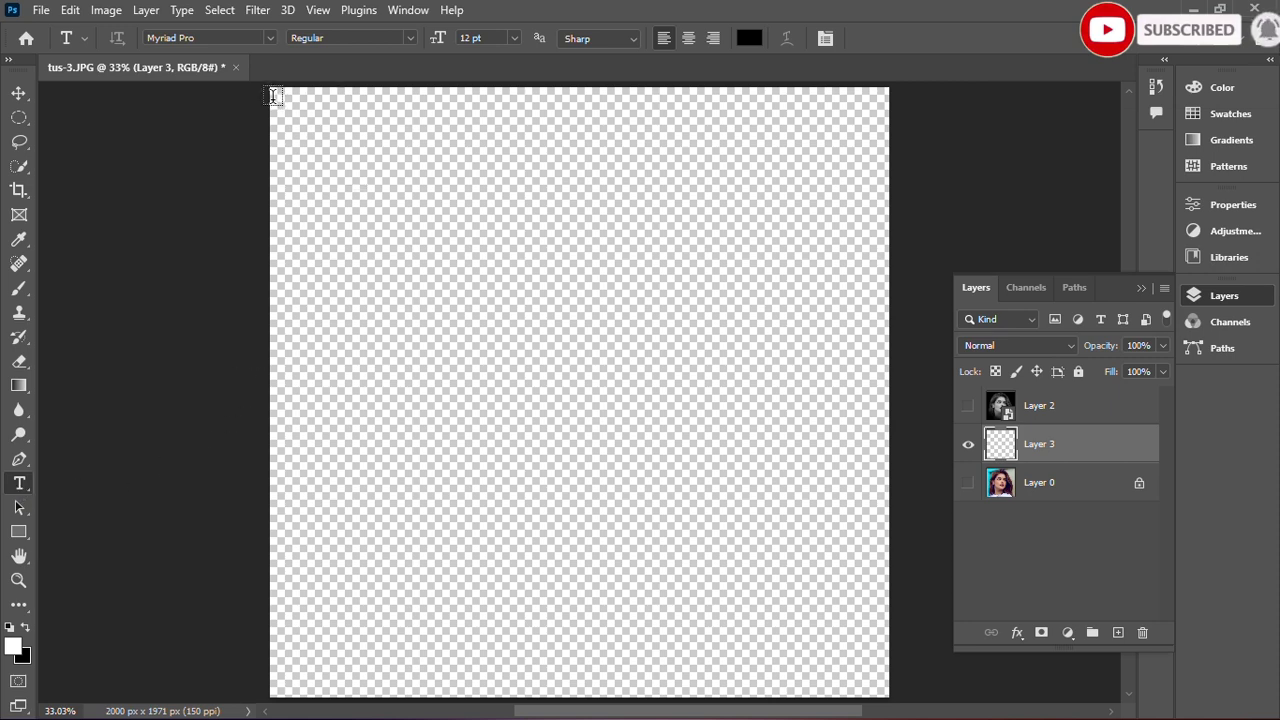
pyautogui.moveTo(271, 89)
pyautogui.mouseDown()
pyautogui.moveTo(763, 410)
pyautogui.moveTo(889, 697)
pyautogui.mouseUp()
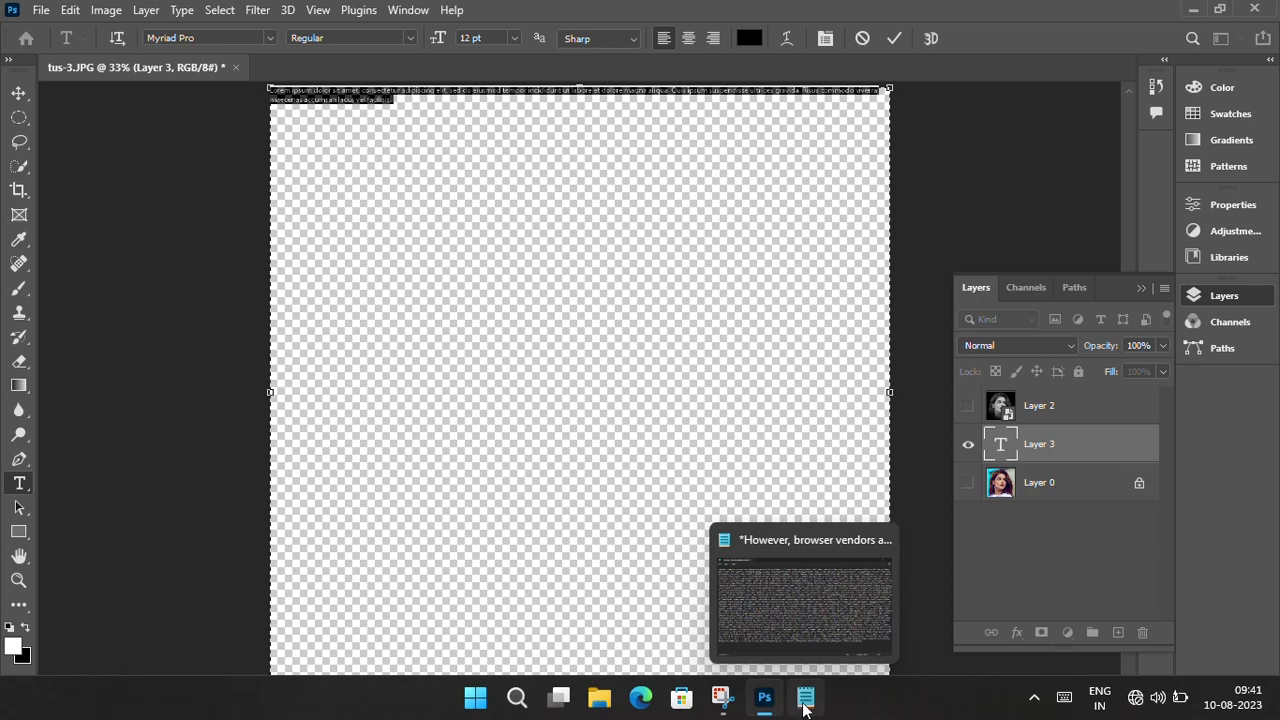
# - Paste the whole Notepad browser-frames article into the Photoshop text box and select it
pyautogui.click(805, 700)
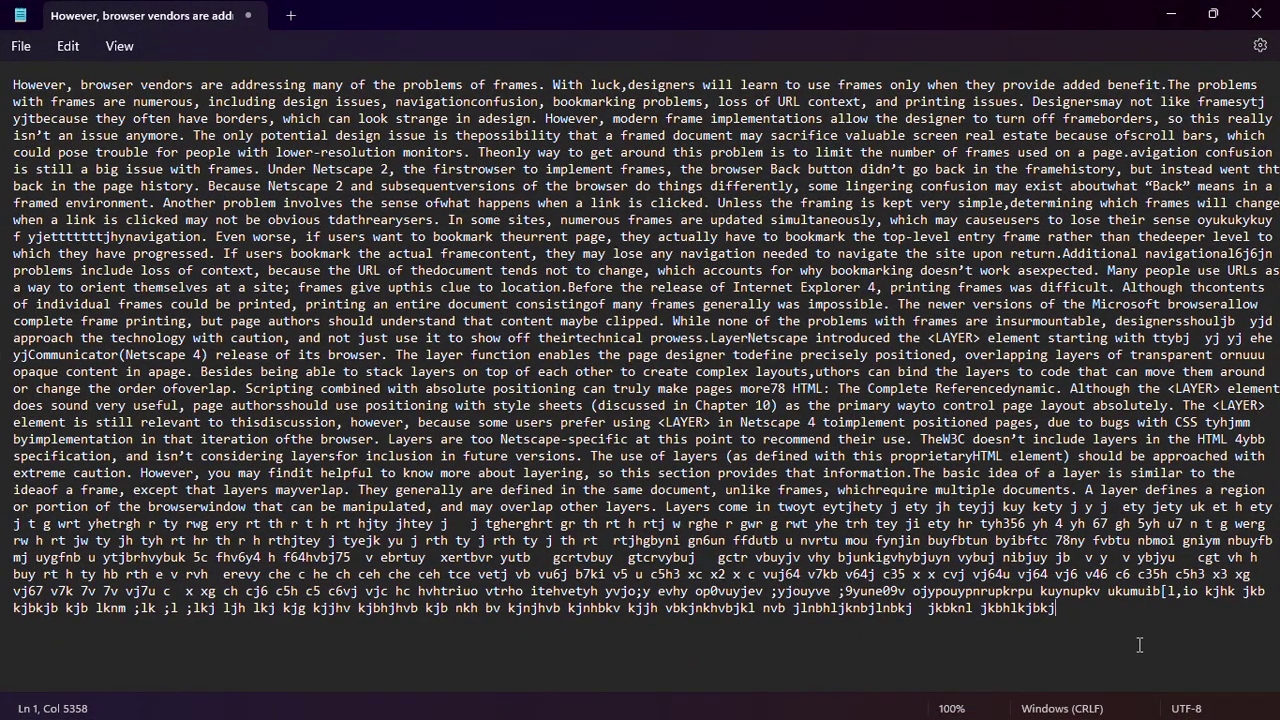
pyautogui.hotkey('ctrl', 'a')
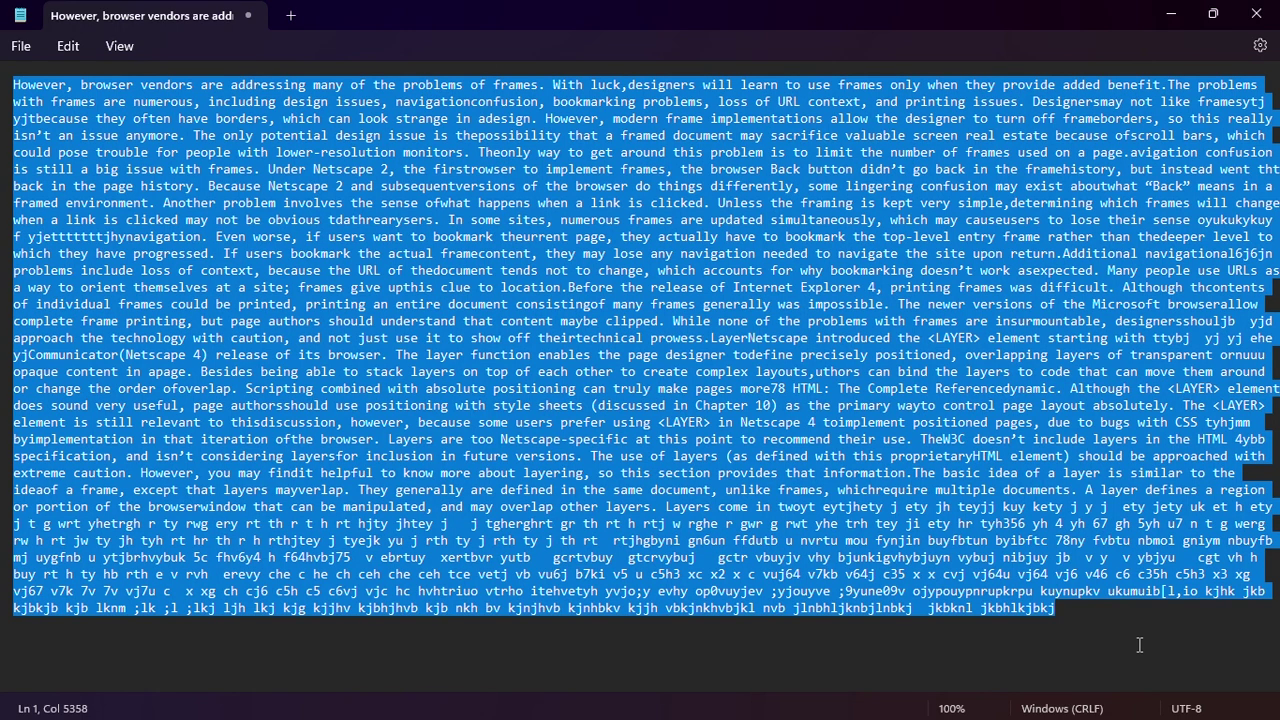
pyautogui.click(1170, 15)
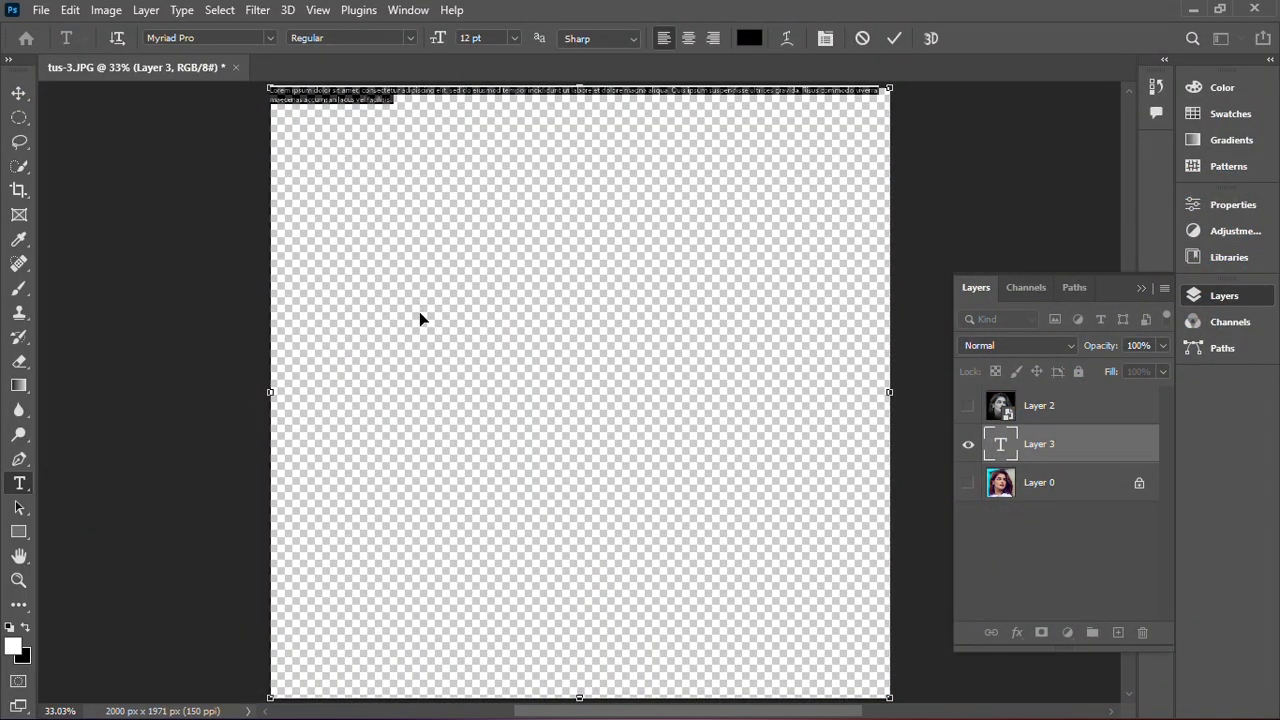
pyautogui.hotkey('ctrl', 'v')
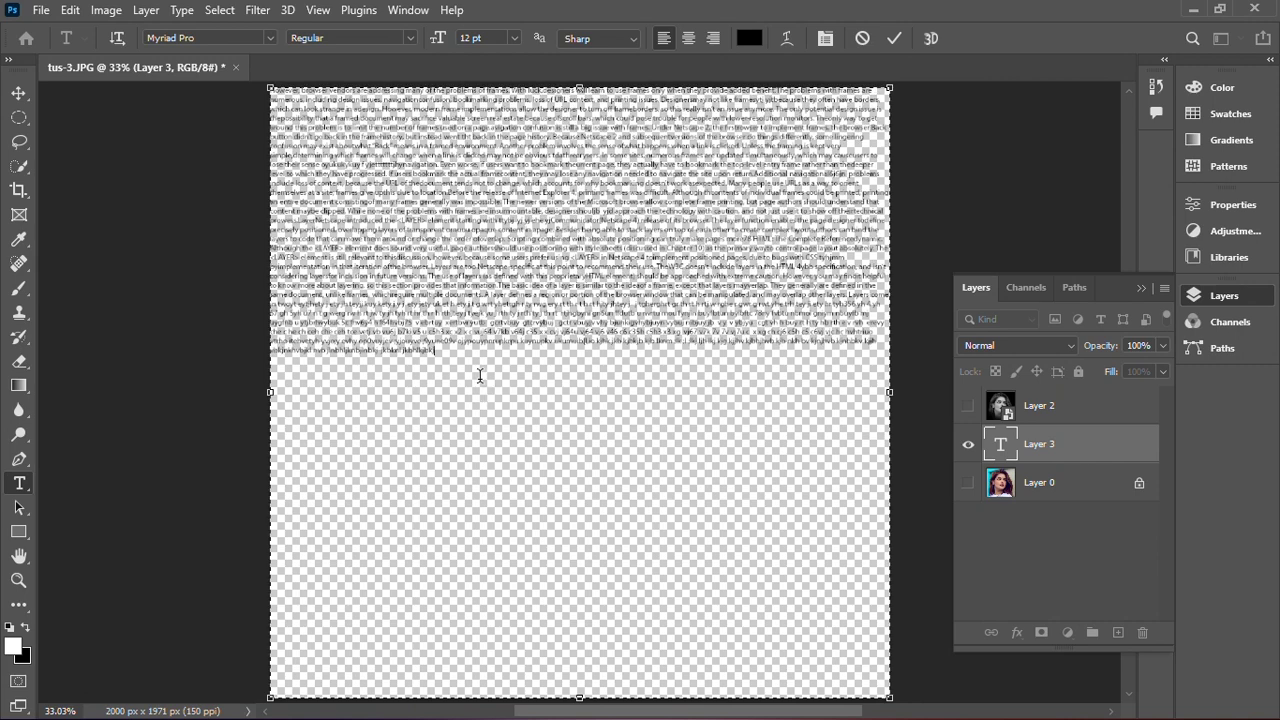
pyautogui.moveTo(480, 375); pyautogui.dragTo(273, 85)
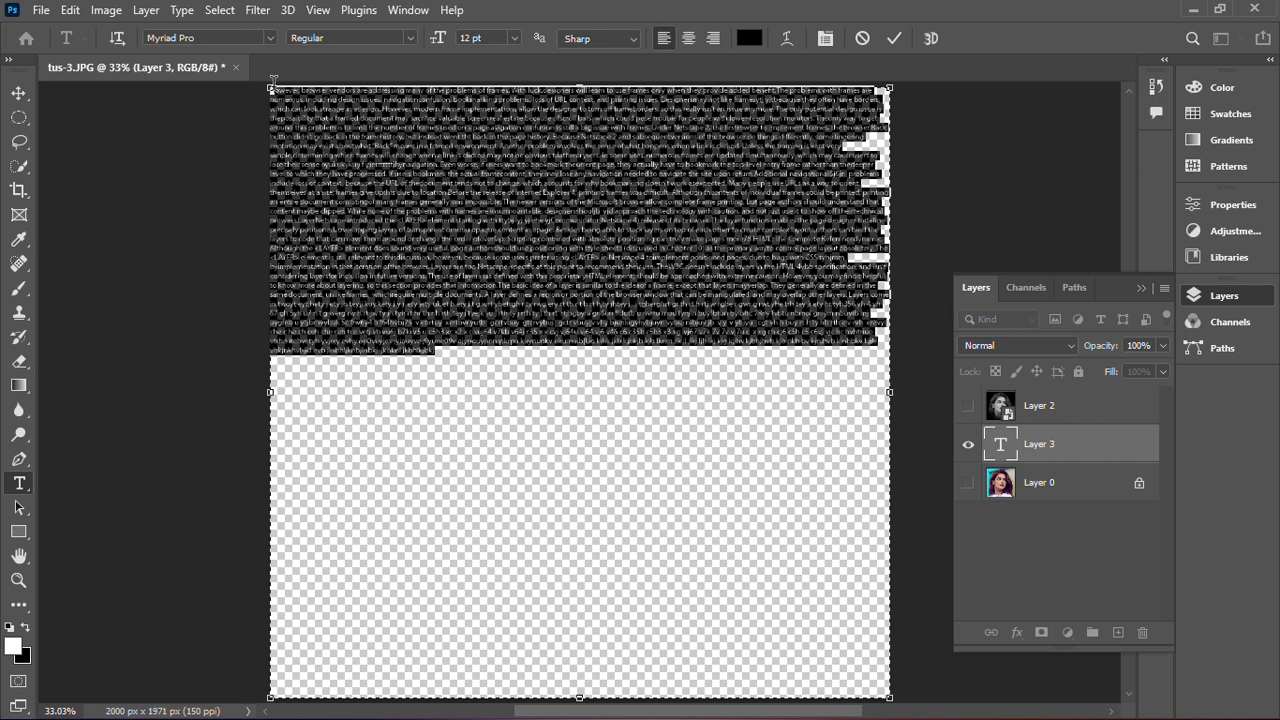
# - Set 20 pt leading, paste the article again to fill the canvas, and enlarge all text to 15 pt
pyautogui.click(826, 40)
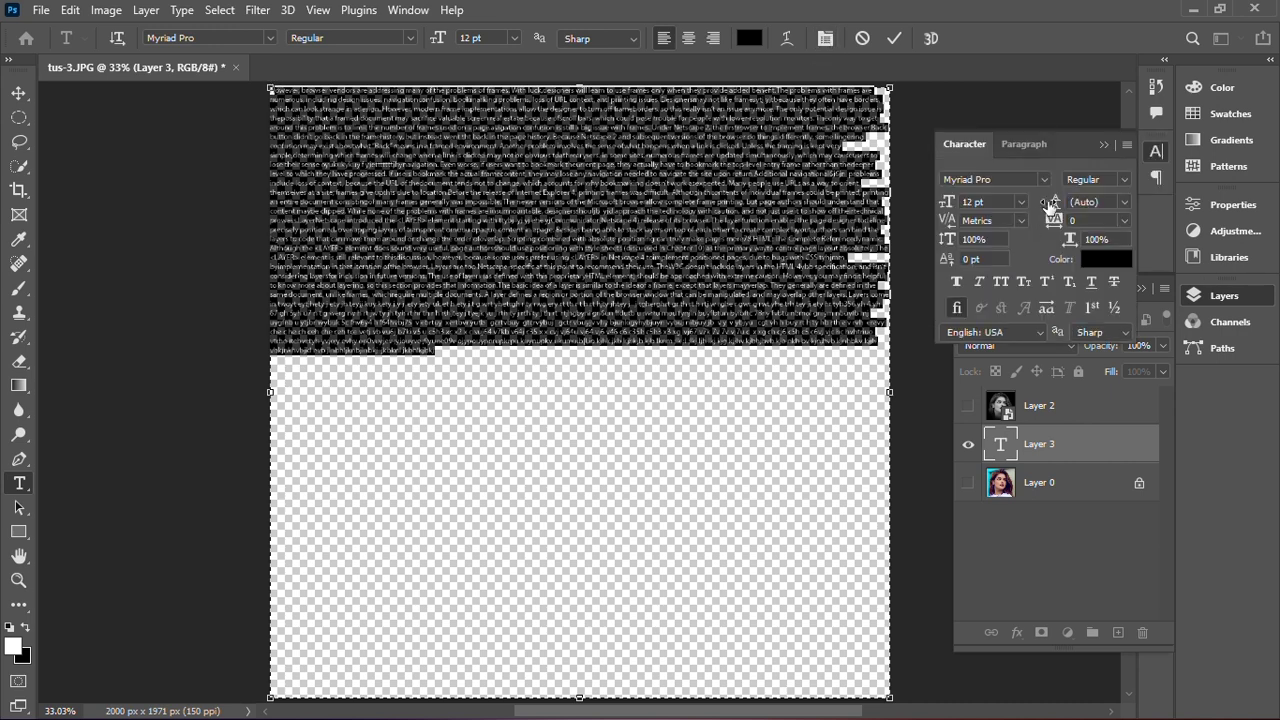
pyautogui.moveTo(1052, 203); pyautogui.dragTo(1055, 203)
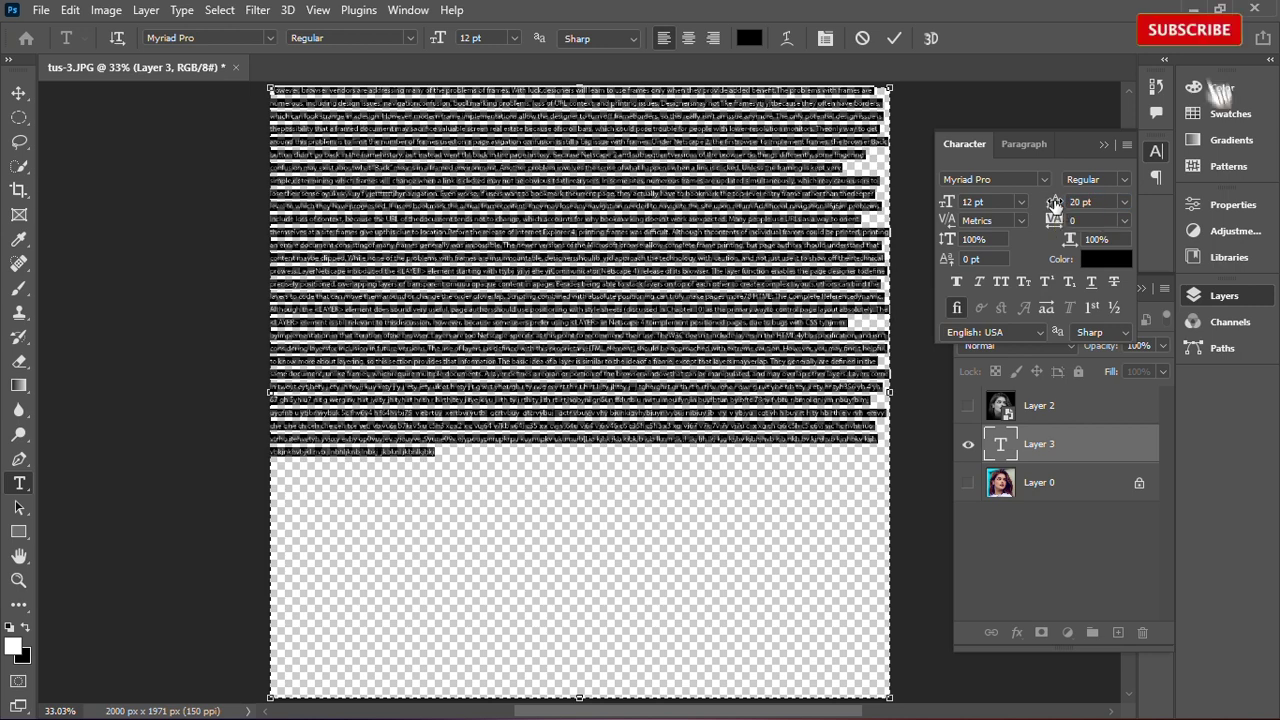
pyautogui.click(454, 474)
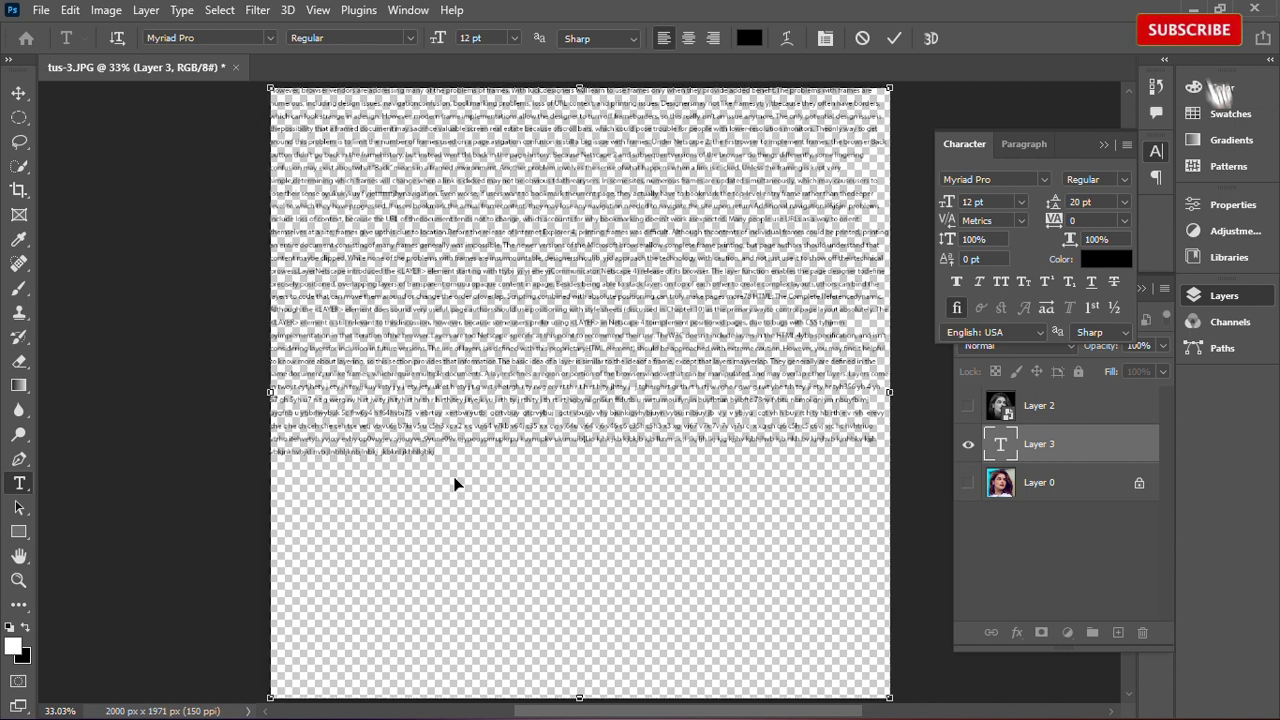
pyautogui.hotkey('ctrl', 'v')
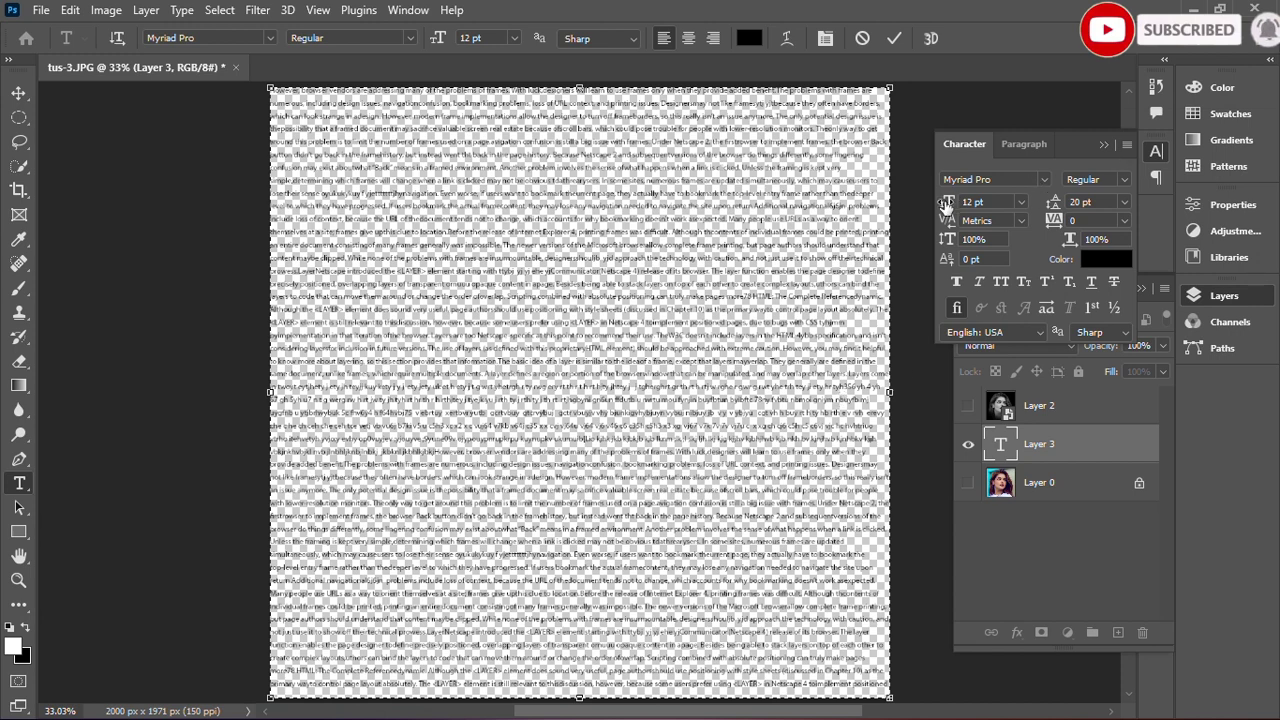
pyautogui.moveTo(946, 205); pyautogui.dragTo(956, 205)
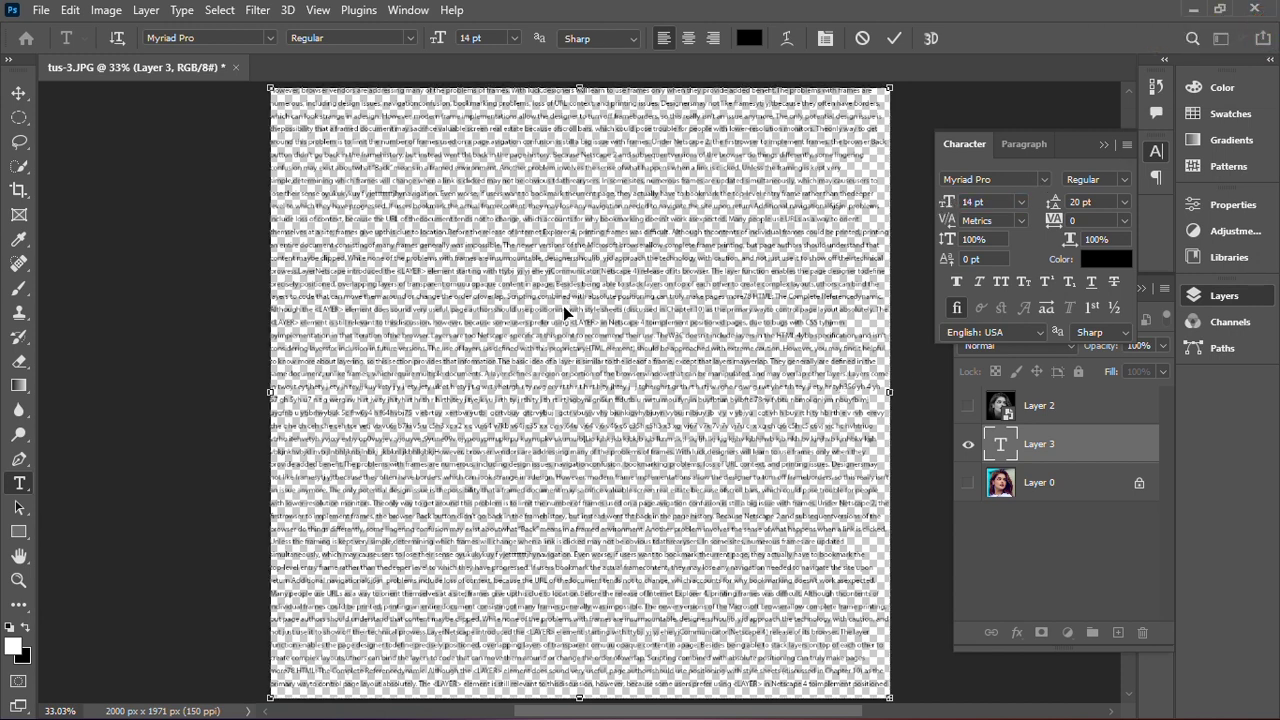
pyautogui.hotkey('ctrl', 'a')
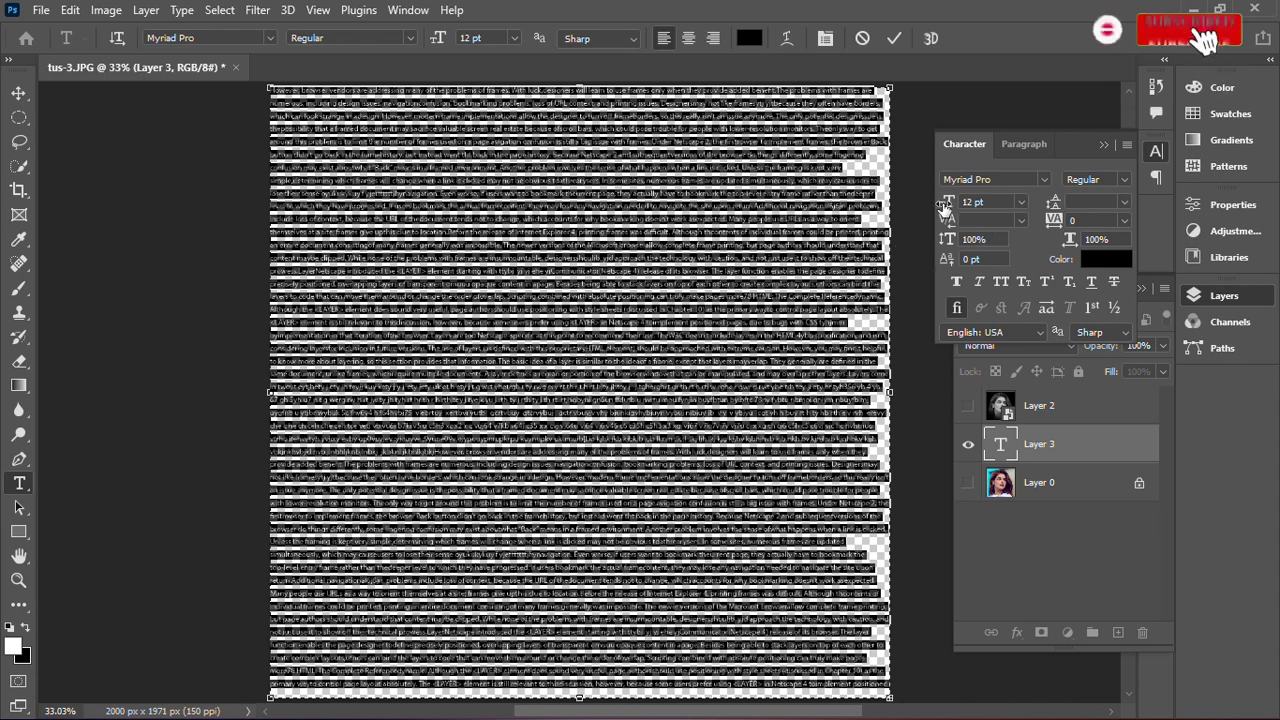
pyautogui.moveTo(944, 204); pyautogui.dragTo(951, 219)
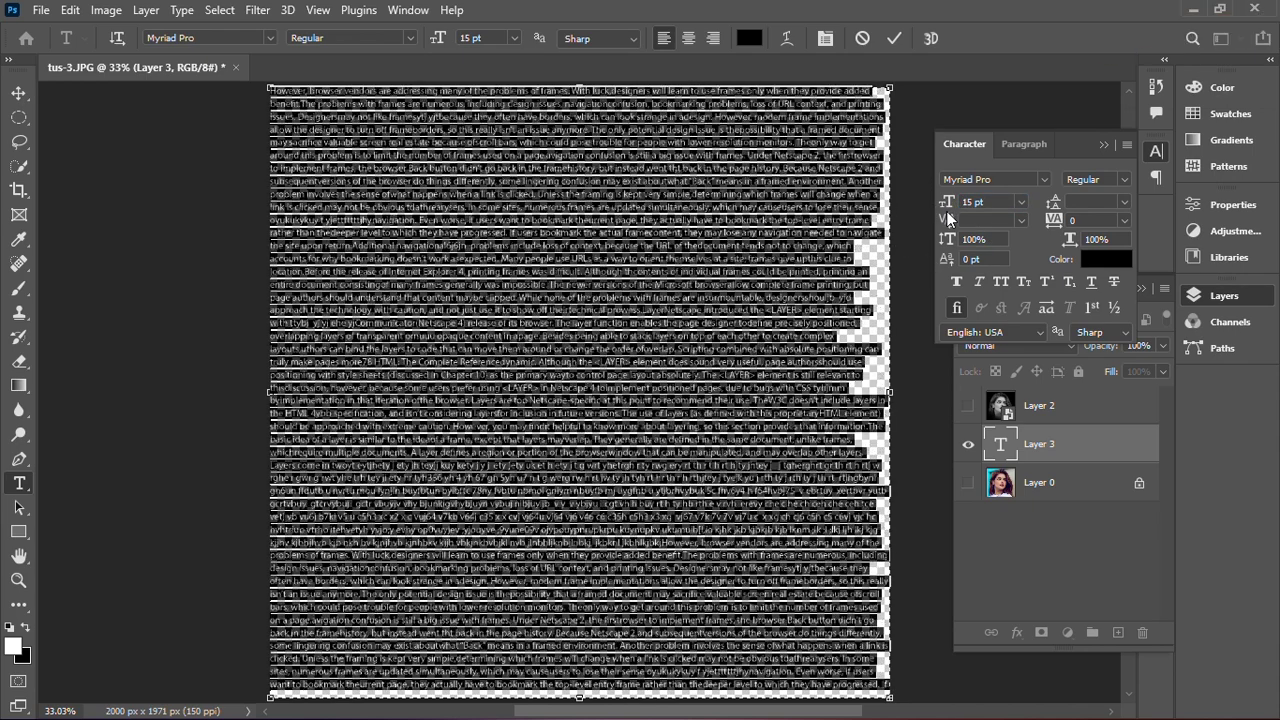
# - Make the filler text all caps, raise its baseline shift, set tracking to 100, and commit
pyautogui.click(996, 282)
pyautogui.scroll(1, 977, 207)
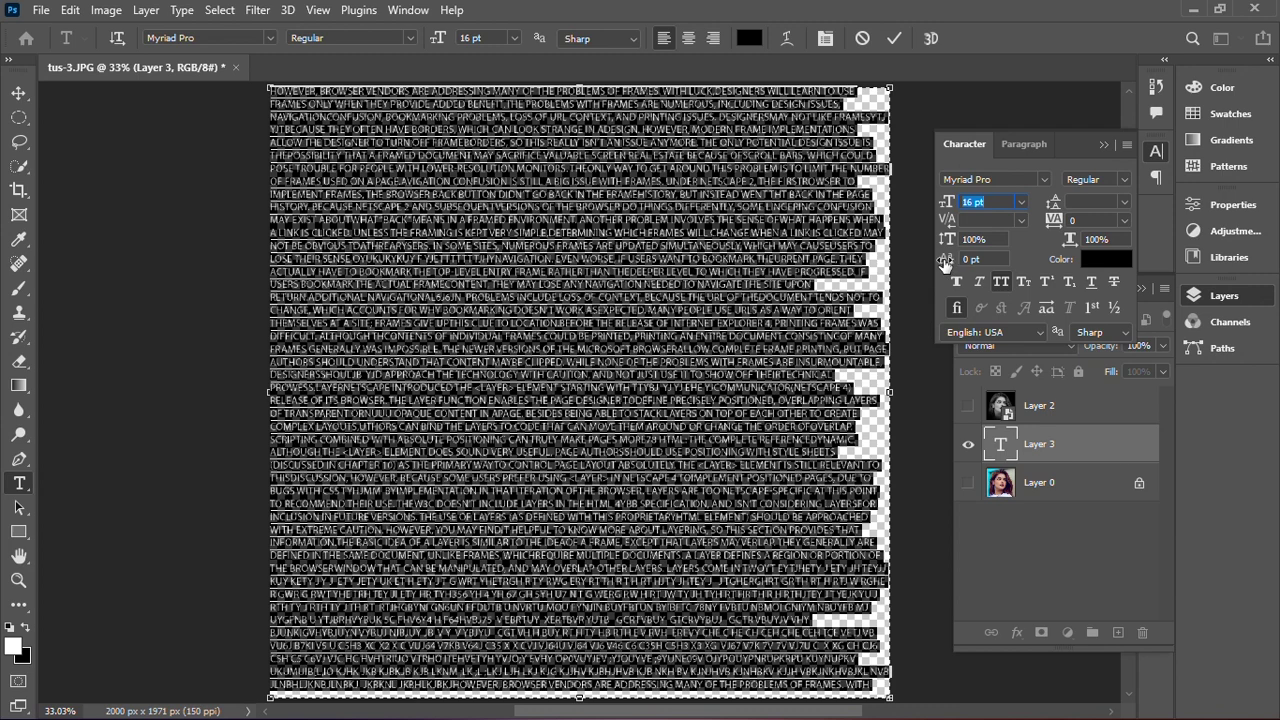
pyautogui.moveTo(945, 262); pyautogui.dragTo(972, 266)
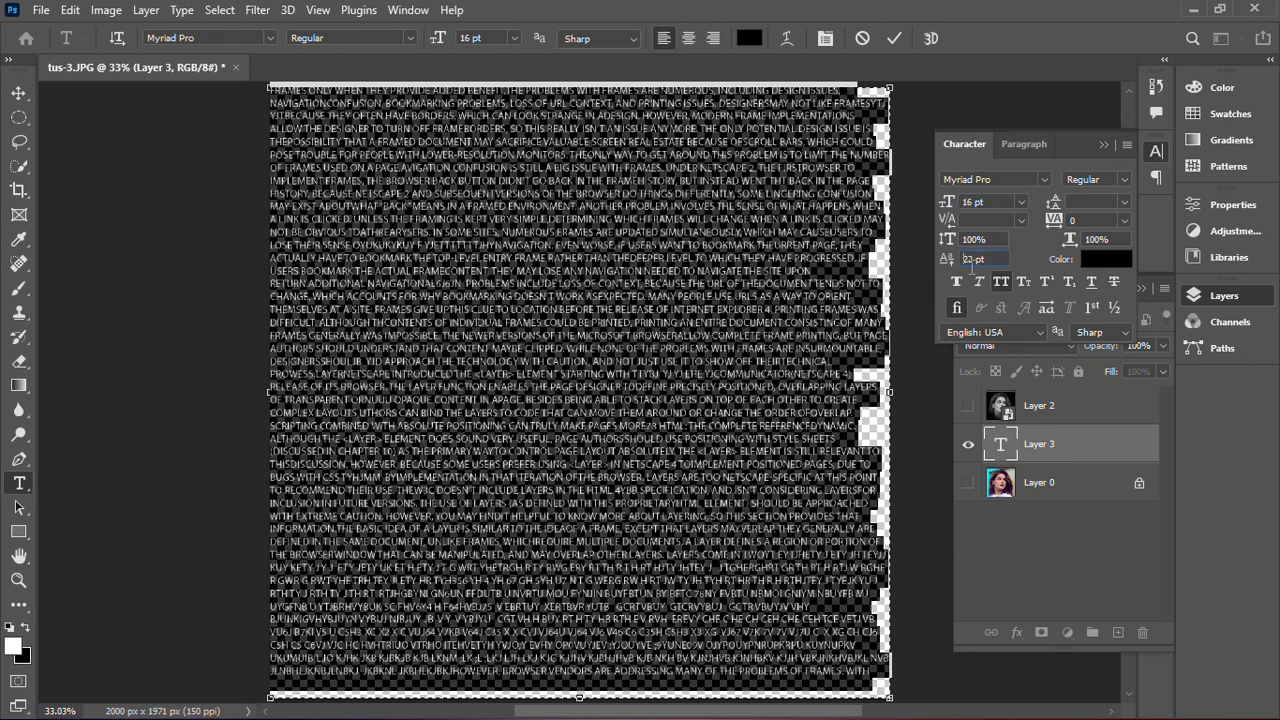
pyautogui.scroll(5, 971, 265)
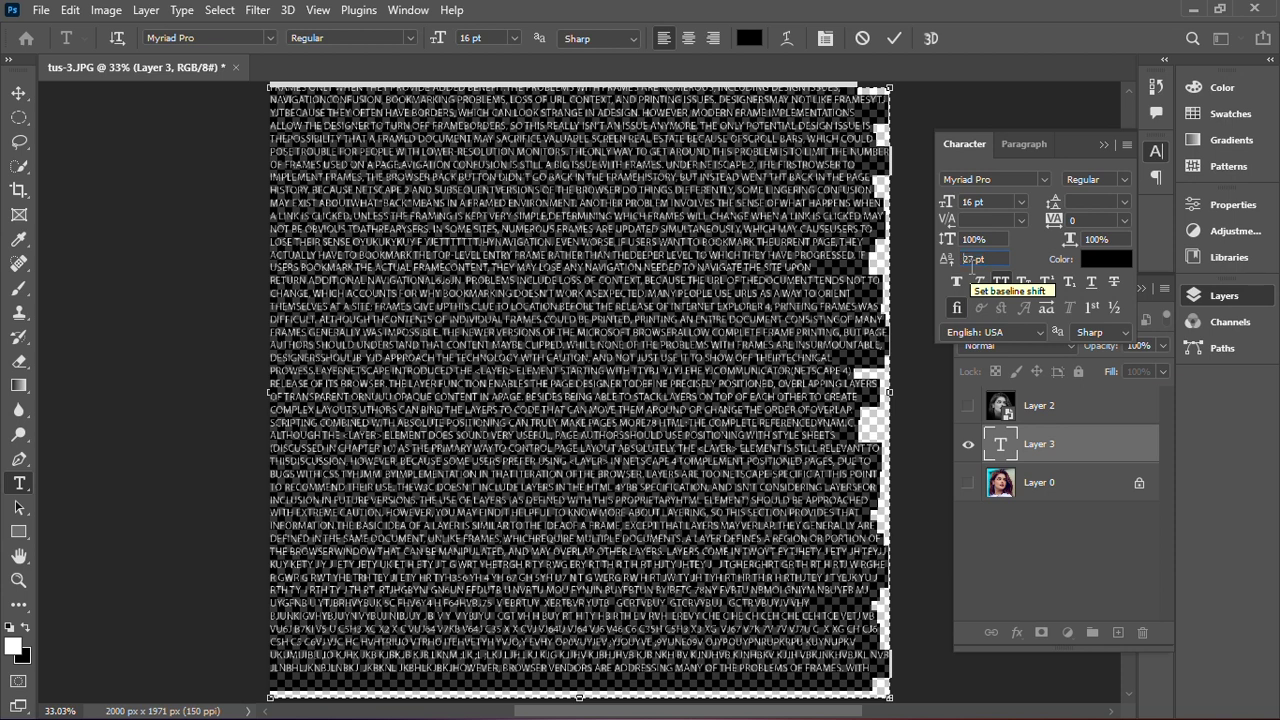
pyautogui.scroll(3, 971, 262)
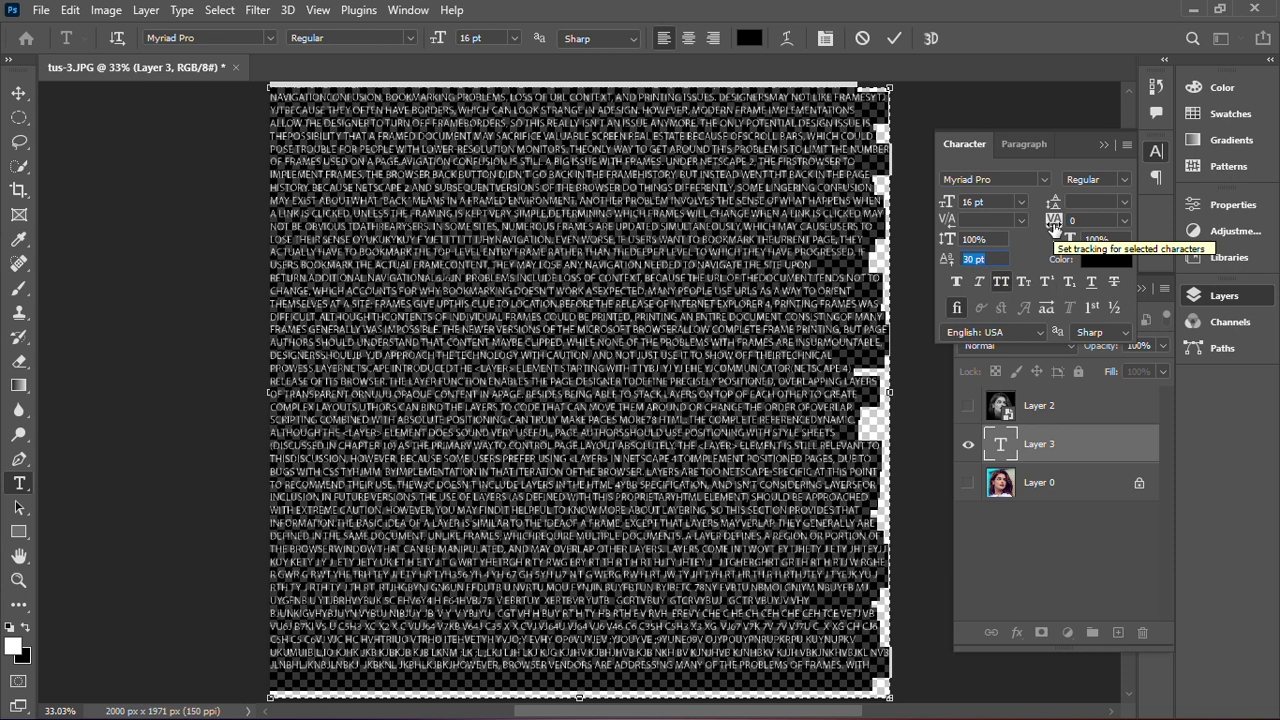
pyautogui.click(1125, 220)
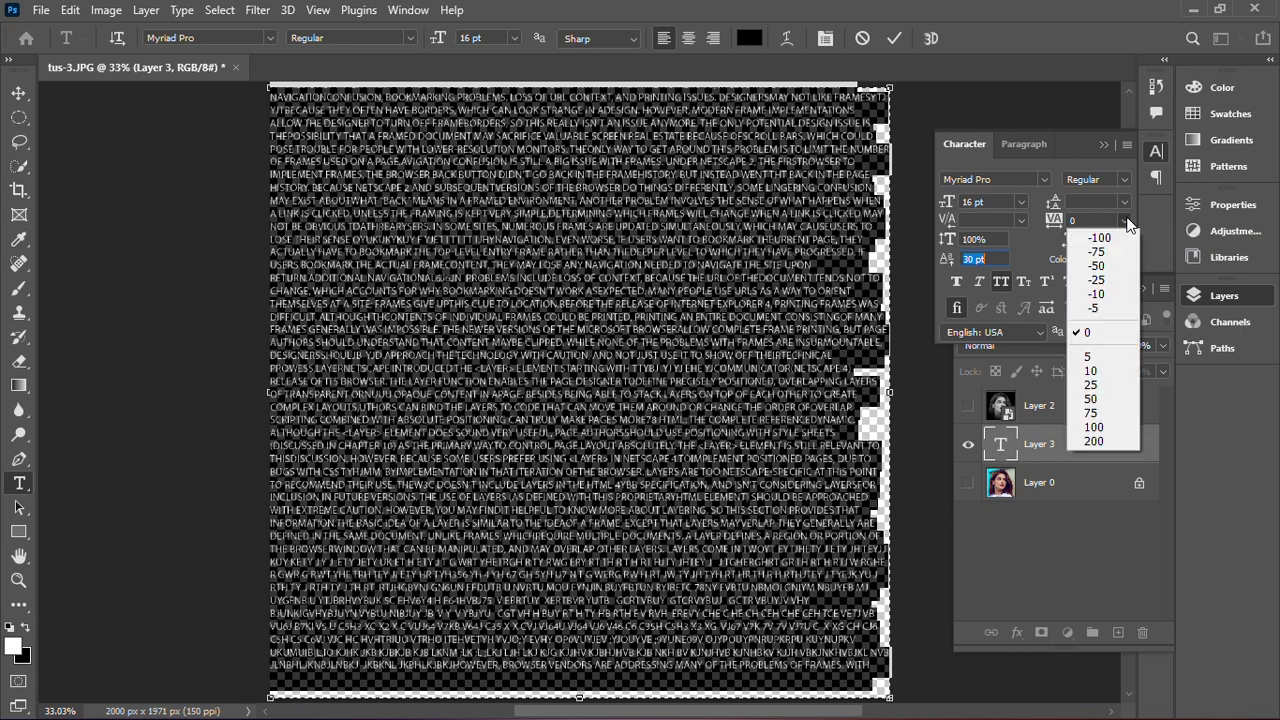
pyautogui.click(1102, 429)
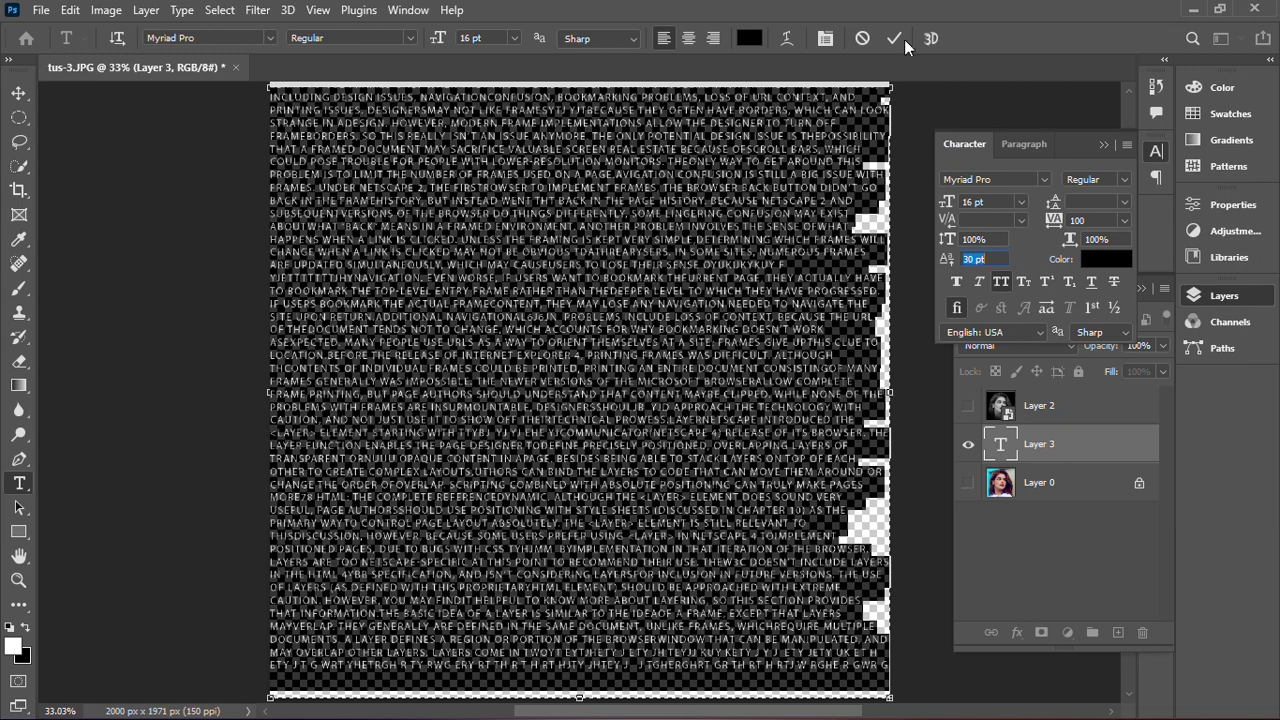
pyautogui.click(897, 36)
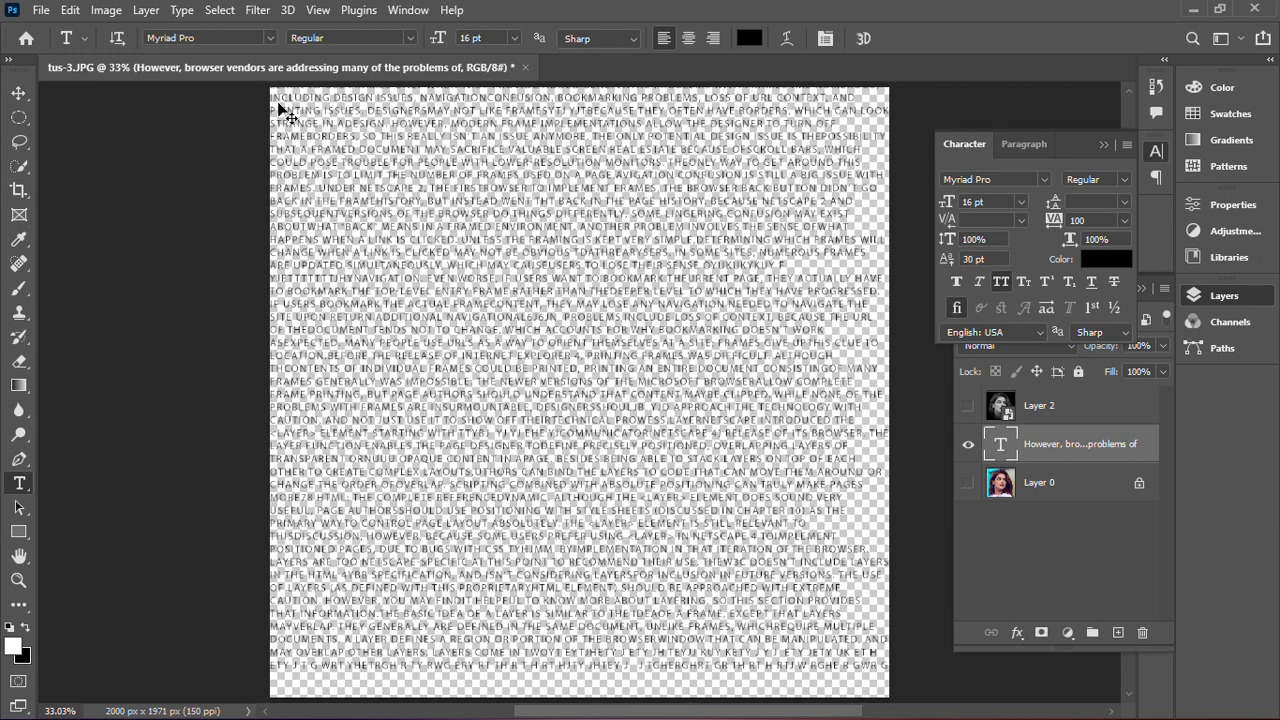
# - Apply Rockwell Extra Bold to all the filler text and commit the edit
pyautogui.doubleClick(1000, 443)
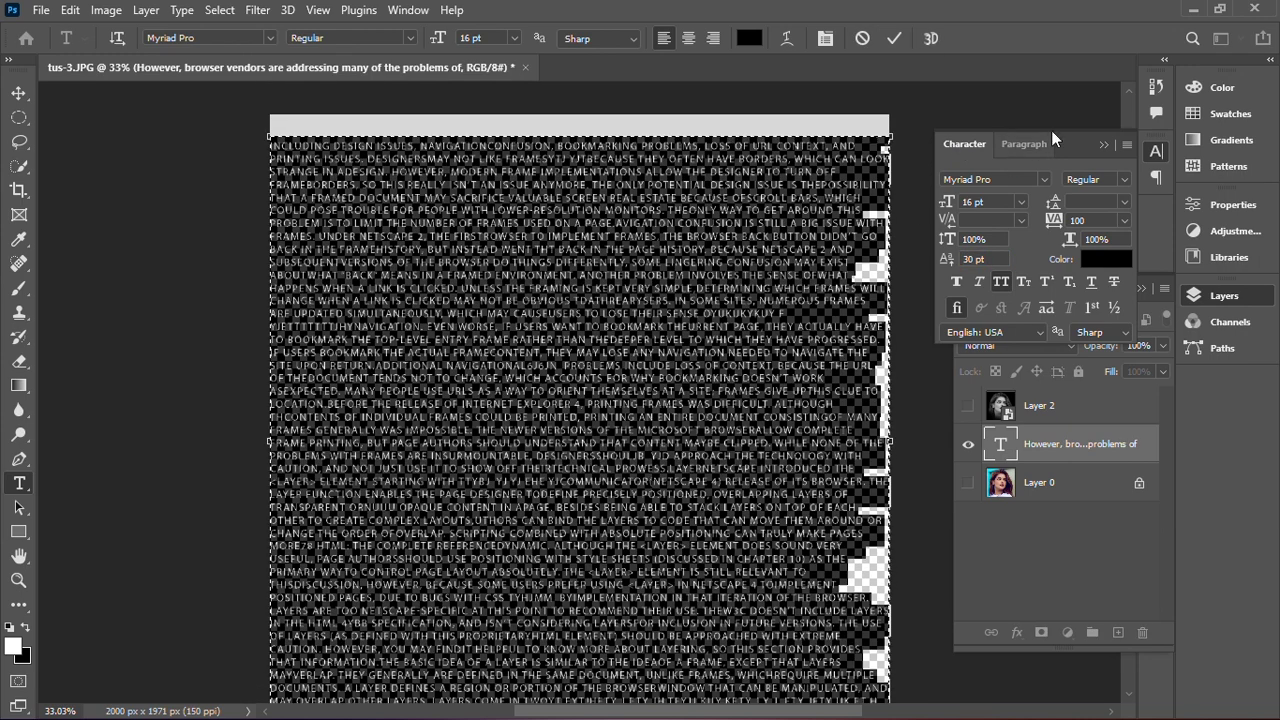
pyautogui.click(1044, 180)
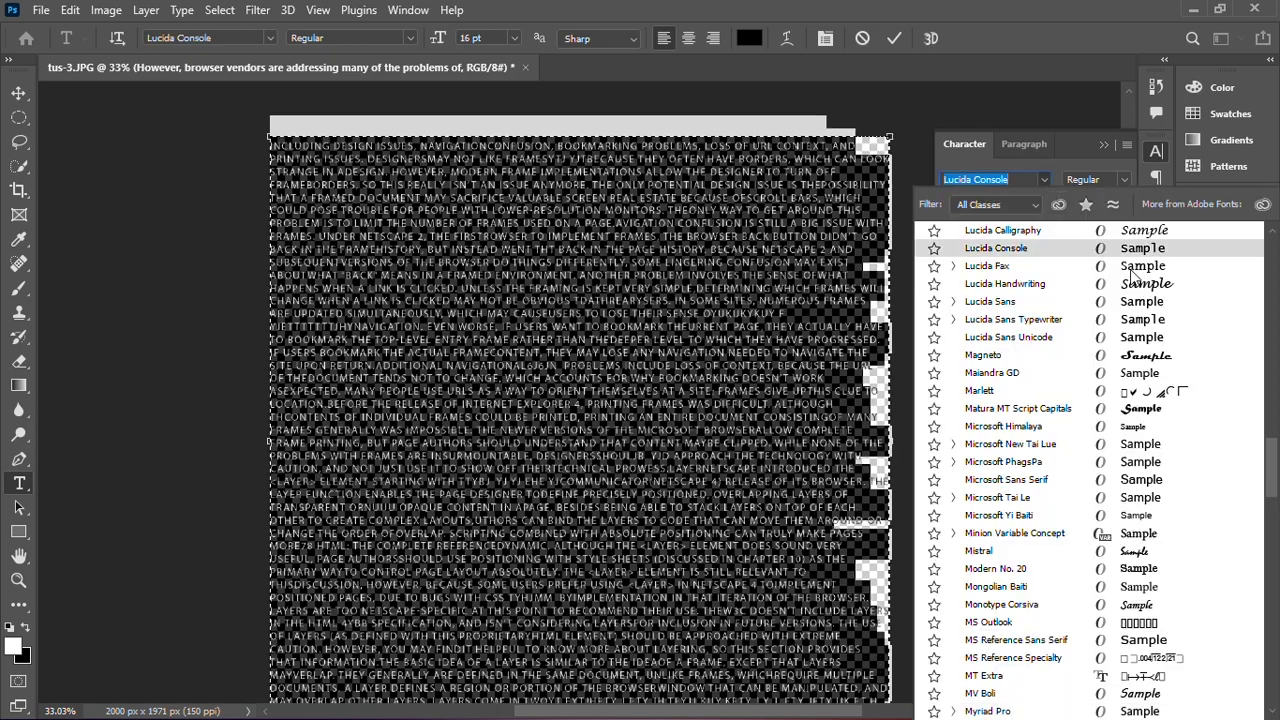
pyautogui.scroll(-4, 1133, 330)
pyautogui.scroll(-15, 1133, 390)
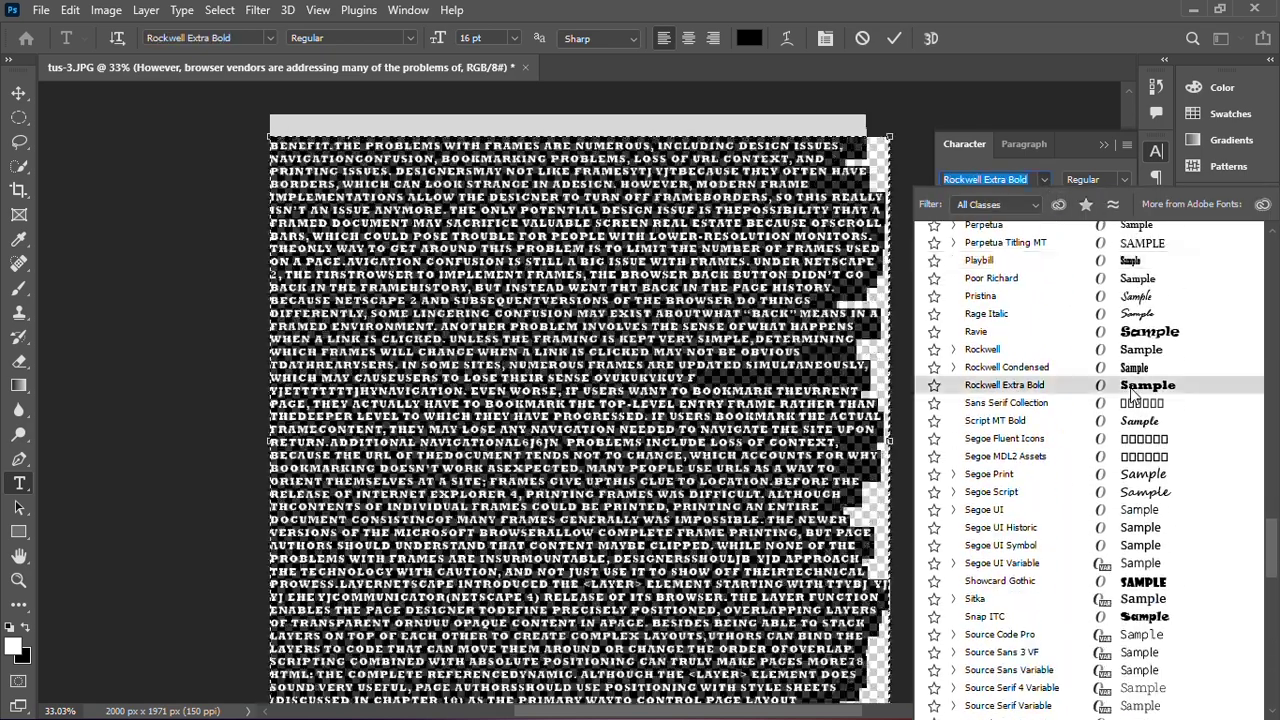
pyautogui.click(1130, 387)
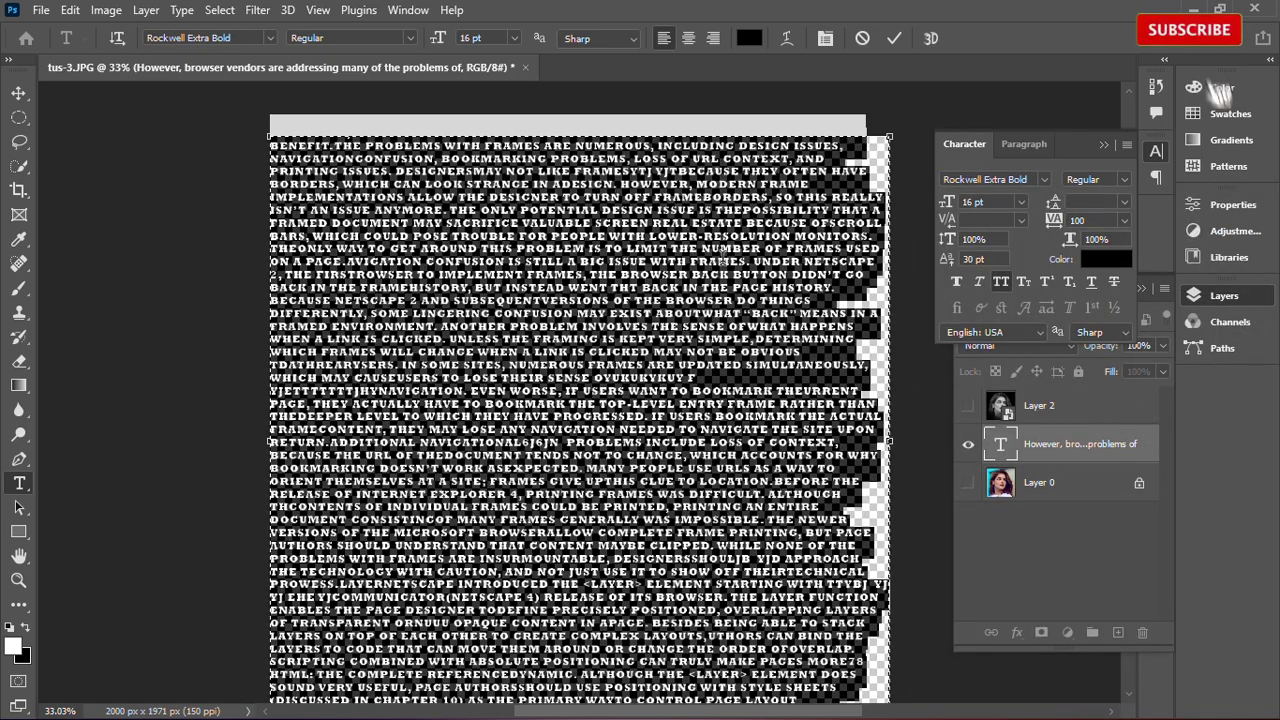
pyautogui.click(893, 40)
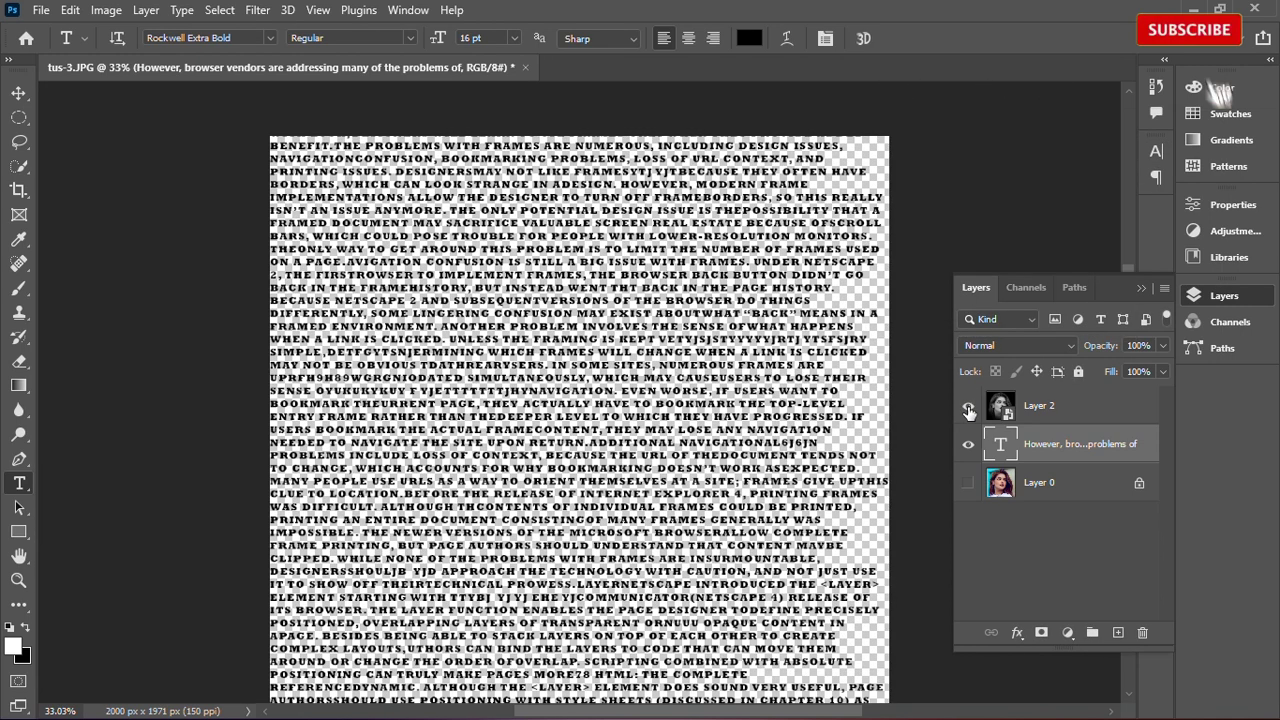
# - Show the Layer 2 portrait again and apply a Gaussian Blur smart filter to it
pyautogui.click(968, 407)
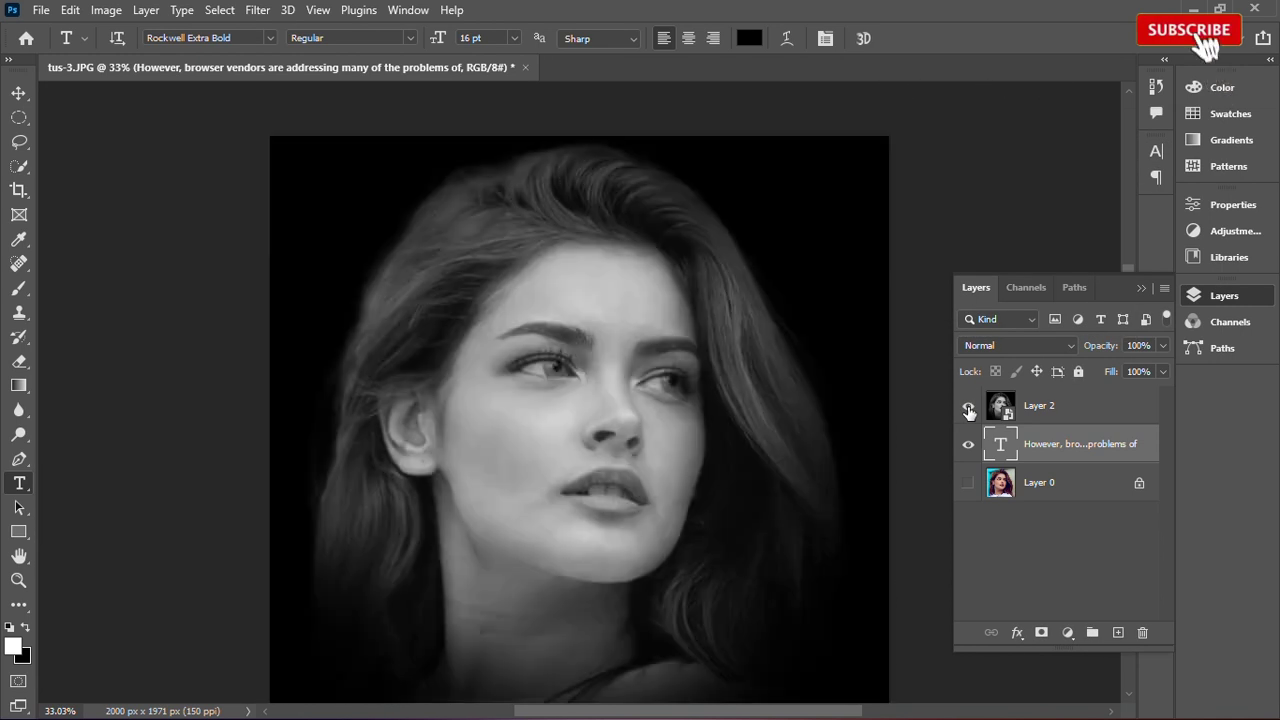
pyautogui.click(1040, 406)
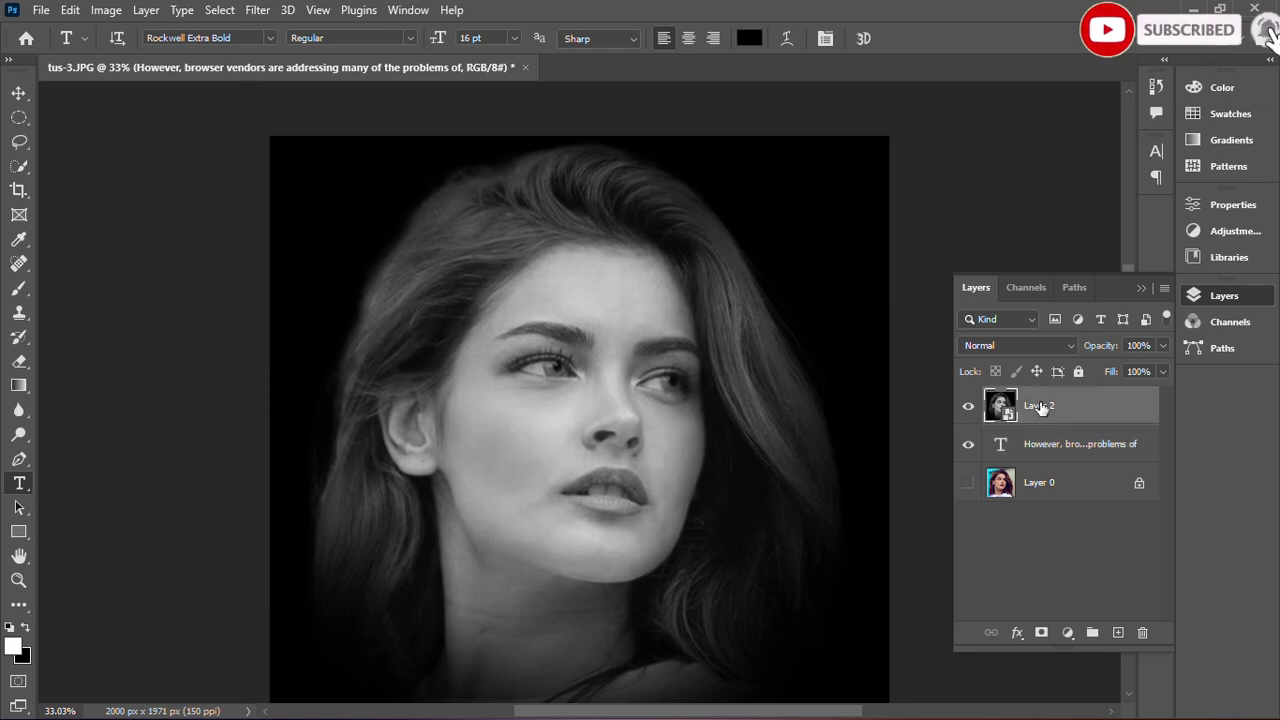
pyautogui.click(252, 10)
pyautogui.moveTo(268, 250)
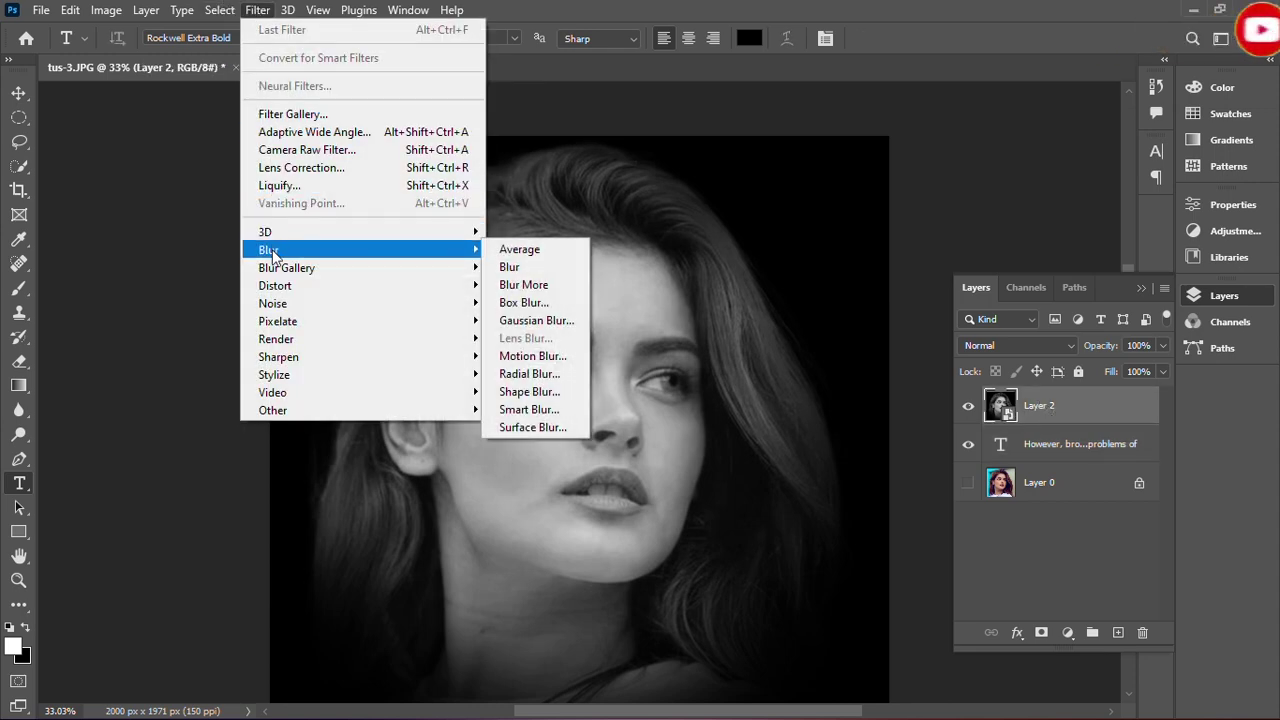
pyautogui.click(562, 321)
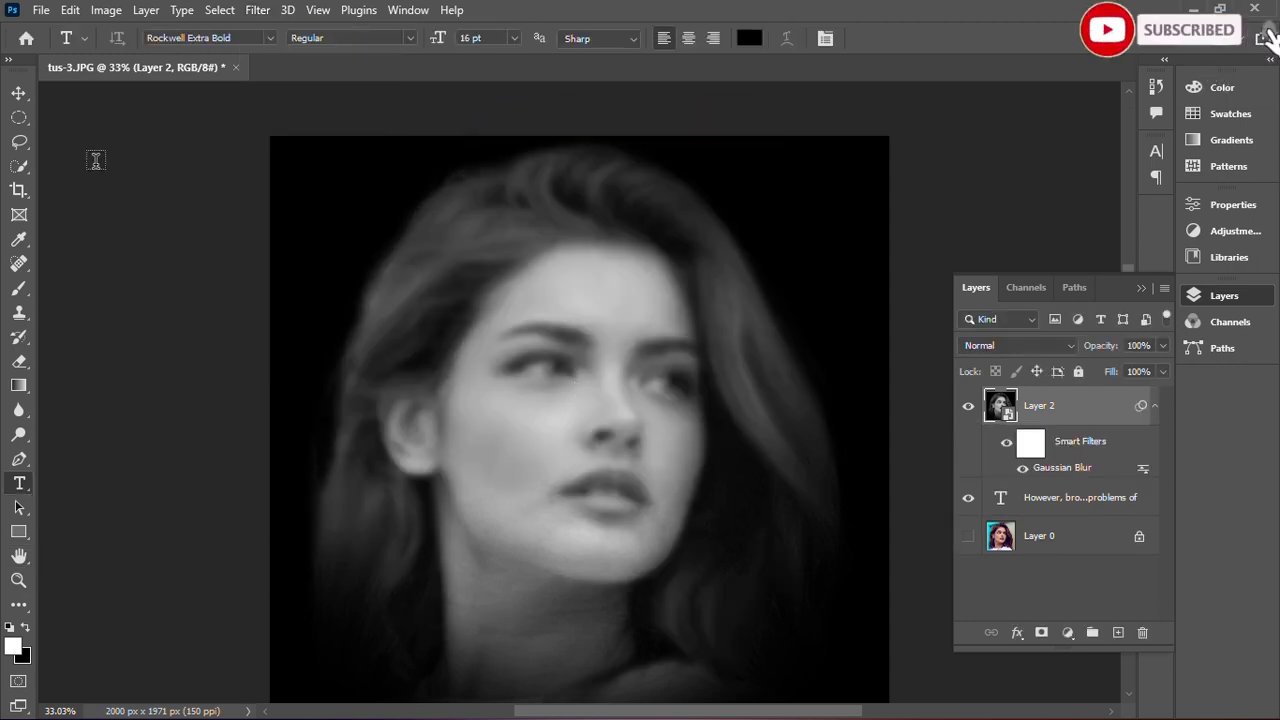
pyautogui.click(41, 10)
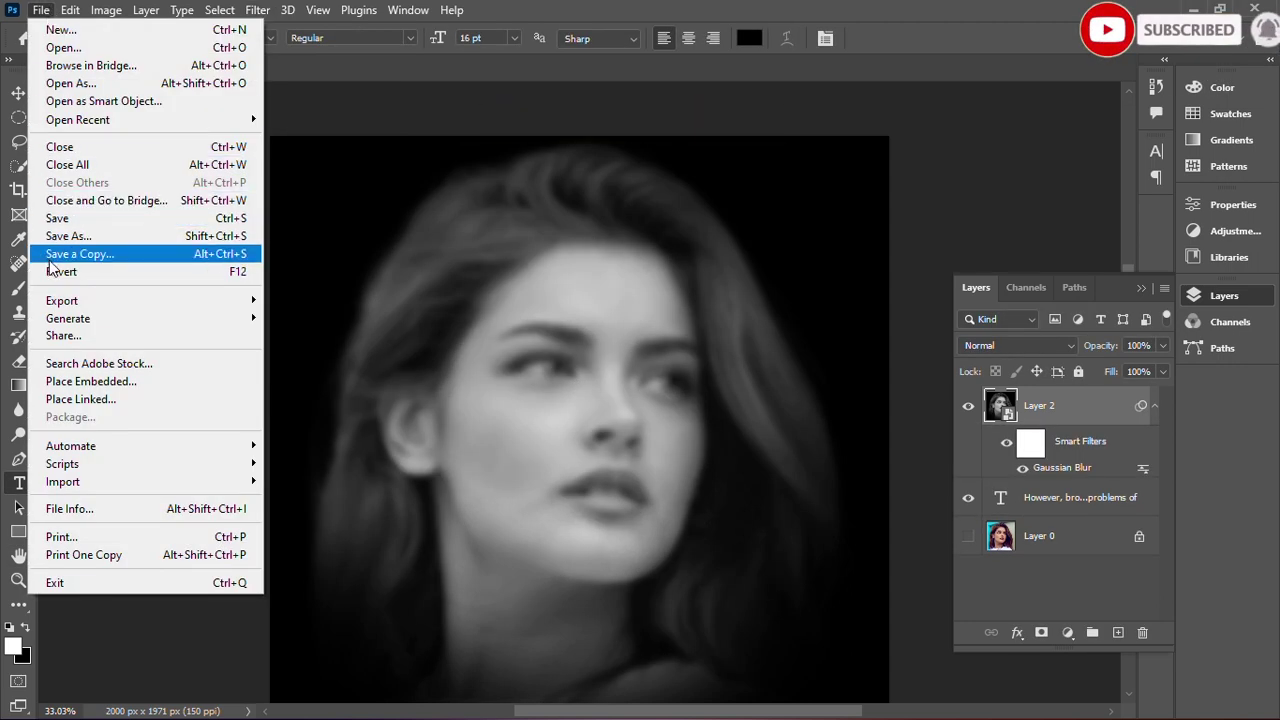
# - Save a Photoshop PSD copy named 'tus-3 copy' to the Desktop, confirming the format options
pyautogui.click(50, 257)
pyautogui.click(268, 543)
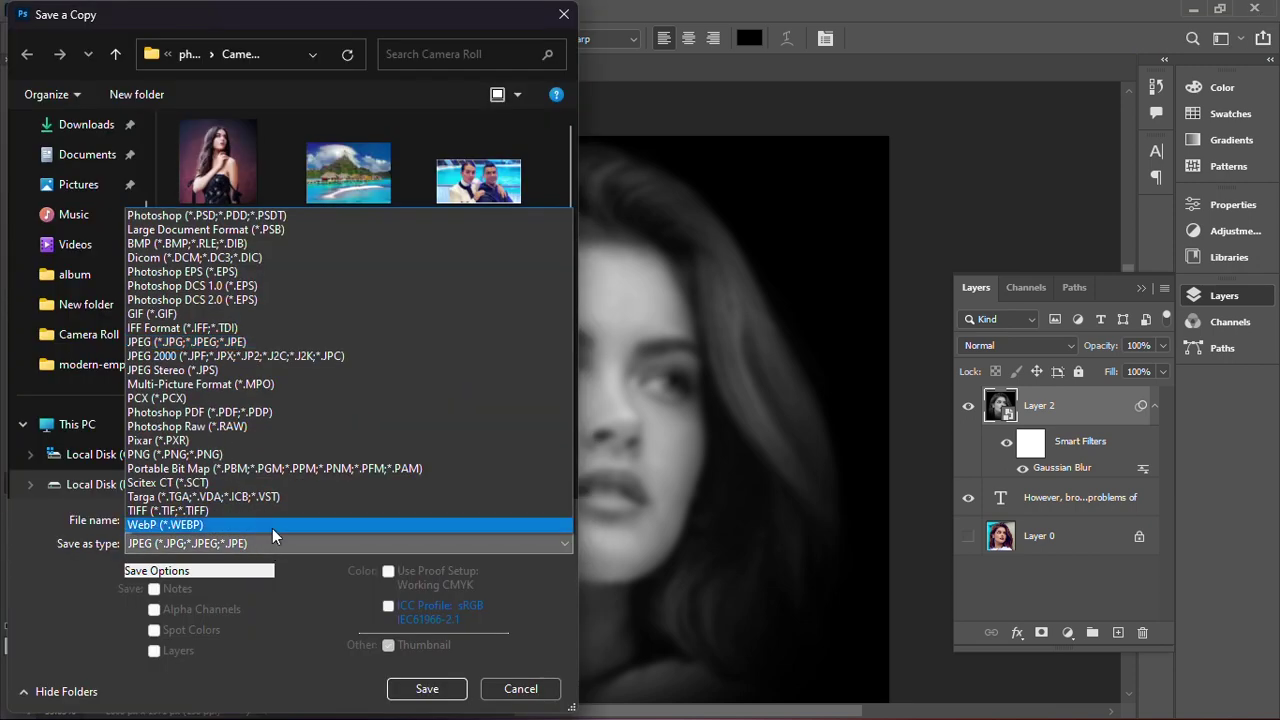
pyautogui.click(290, 216)
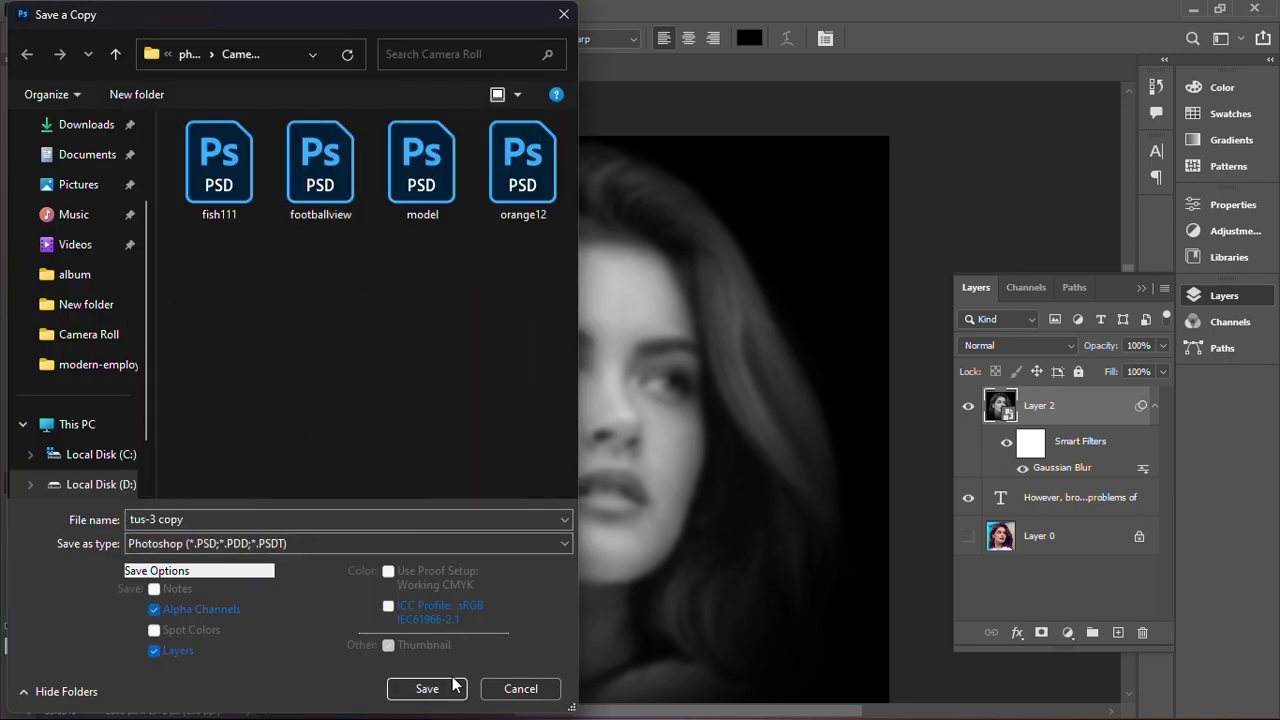
pyautogui.scroll(3, 95, 140)
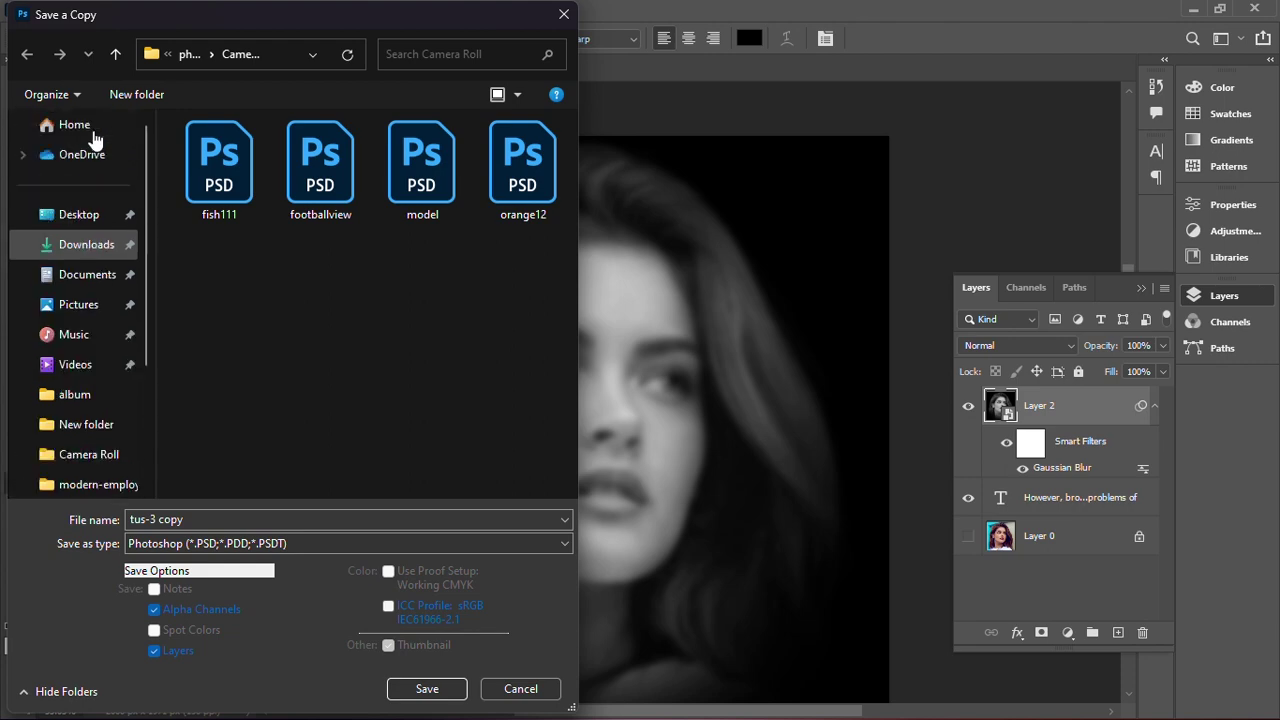
pyautogui.click(45, 214)
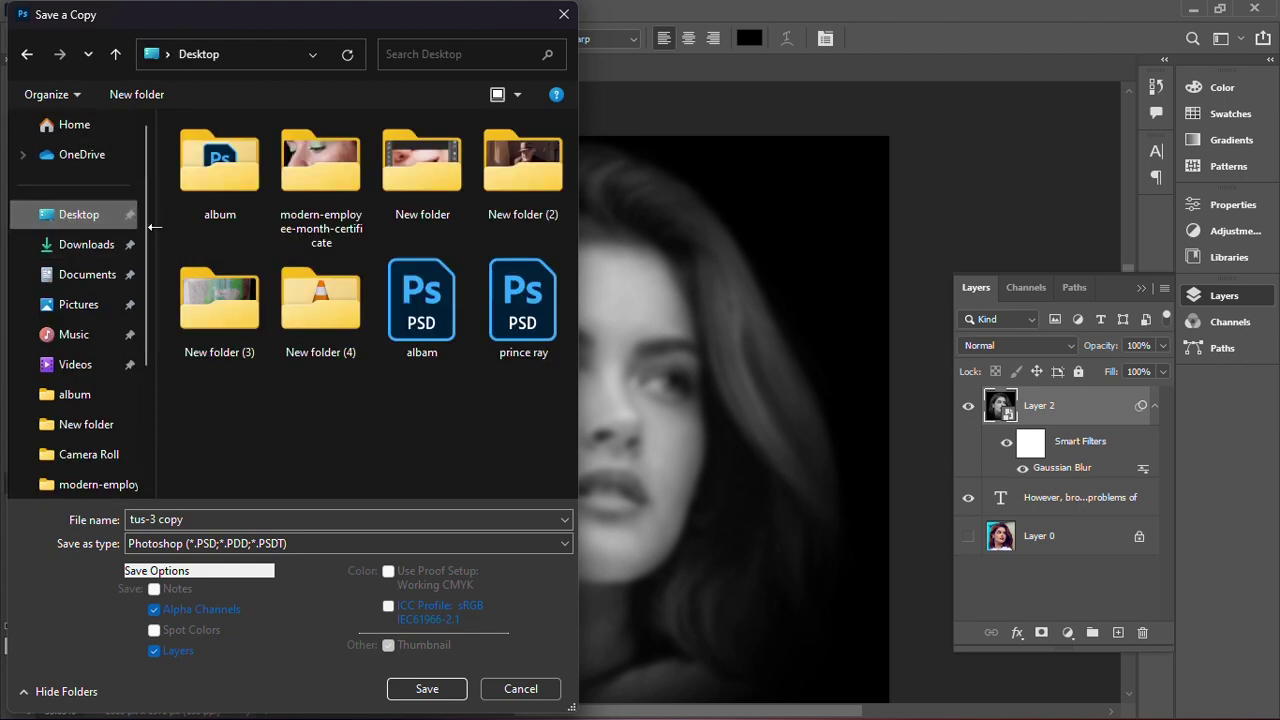
pyautogui.click(427, 689)
pyautogui.press('Return')
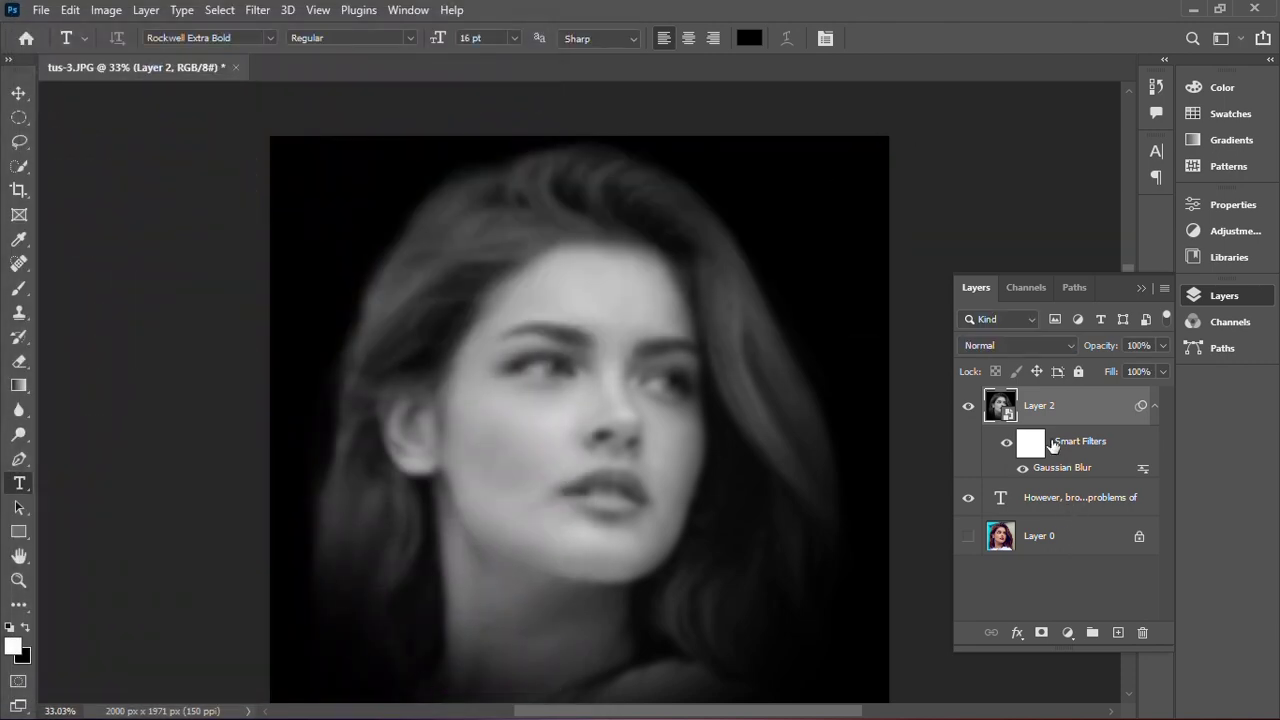
# - Remove the portrait's blur, hide Layer 2, and convert the text layer to a smart object
pyautogui.click(1045, 446)
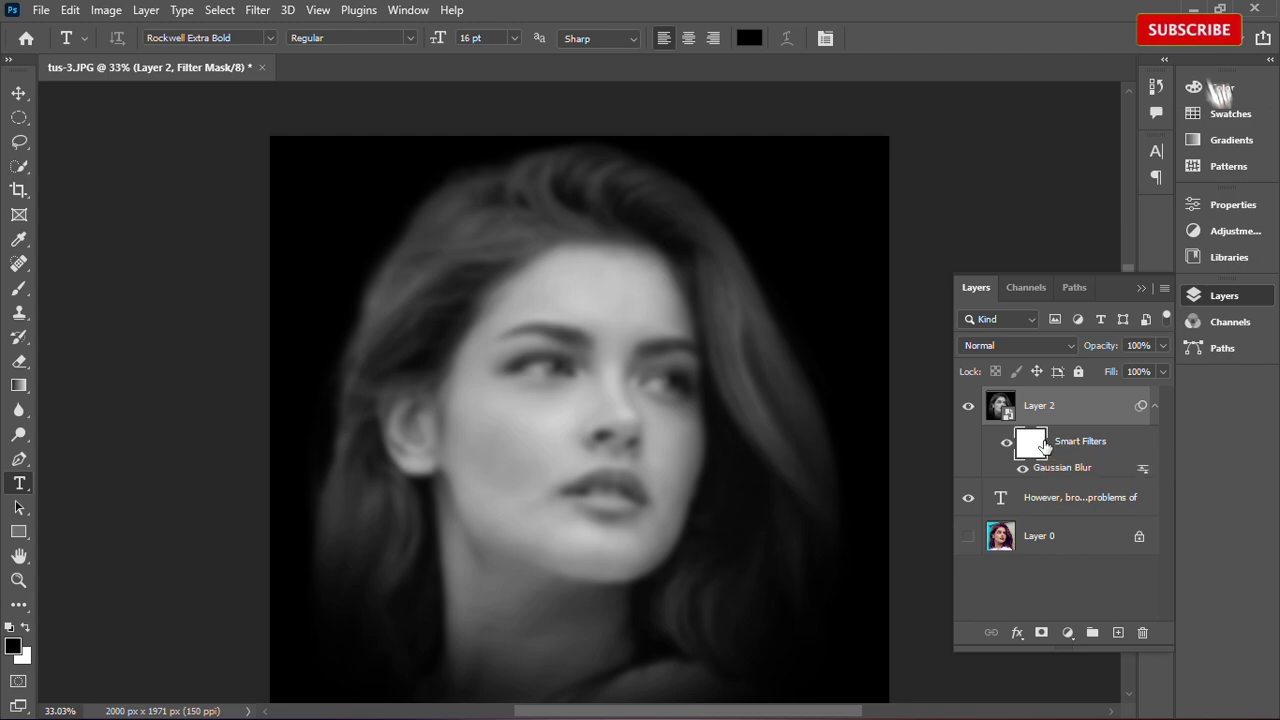
pyautogui.hotkey('ctrl', 'z')
pyautogui.click(973, 410)
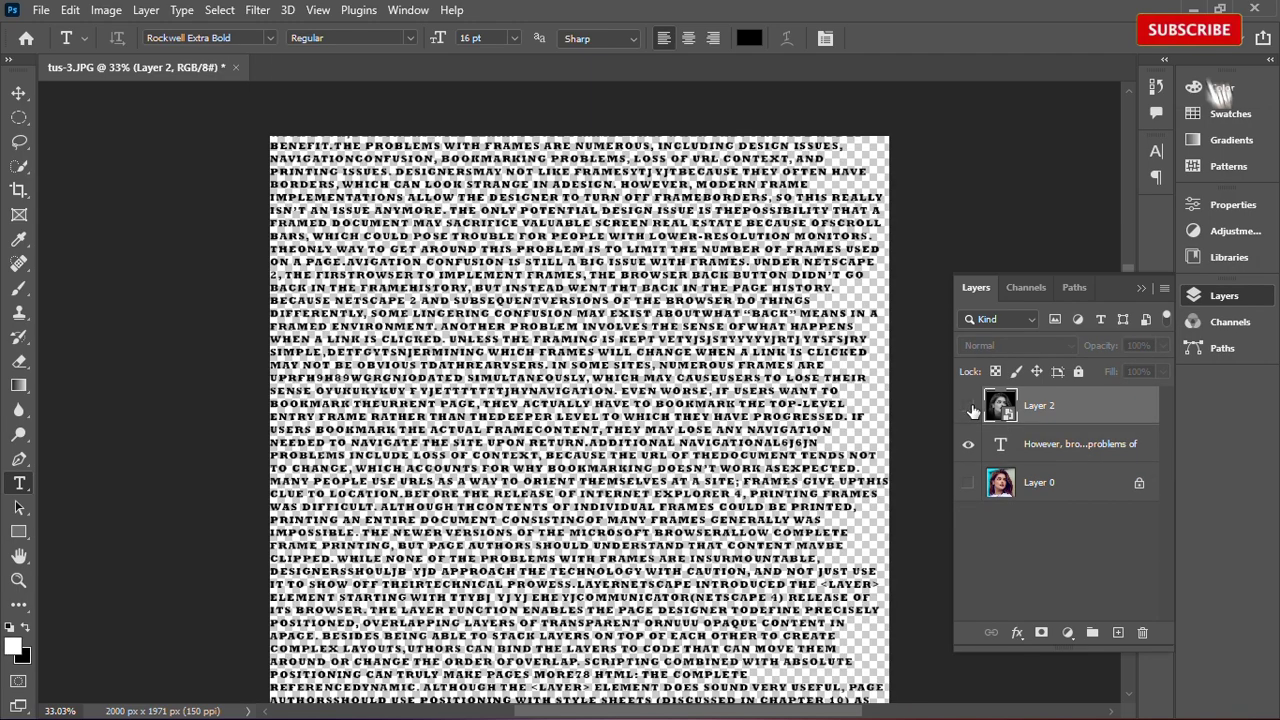
pyautogui.rightClick(1022, 446)
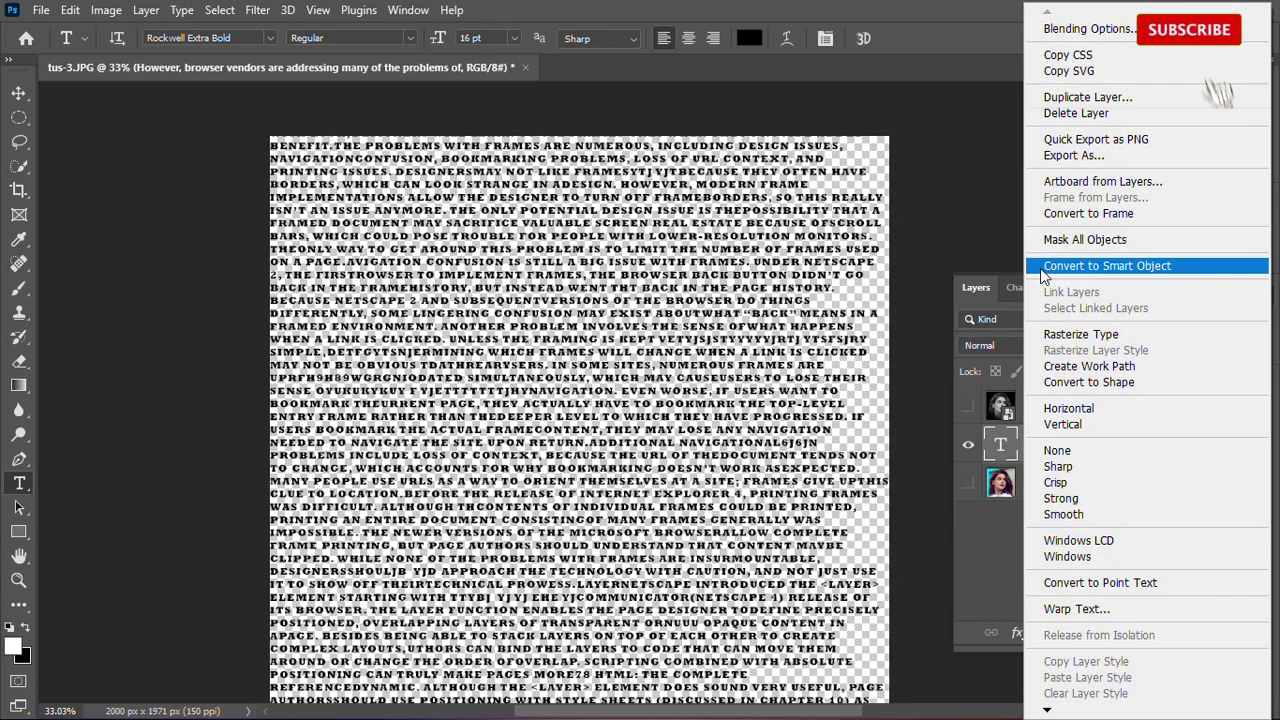
pyautogui.click(1137, 266)
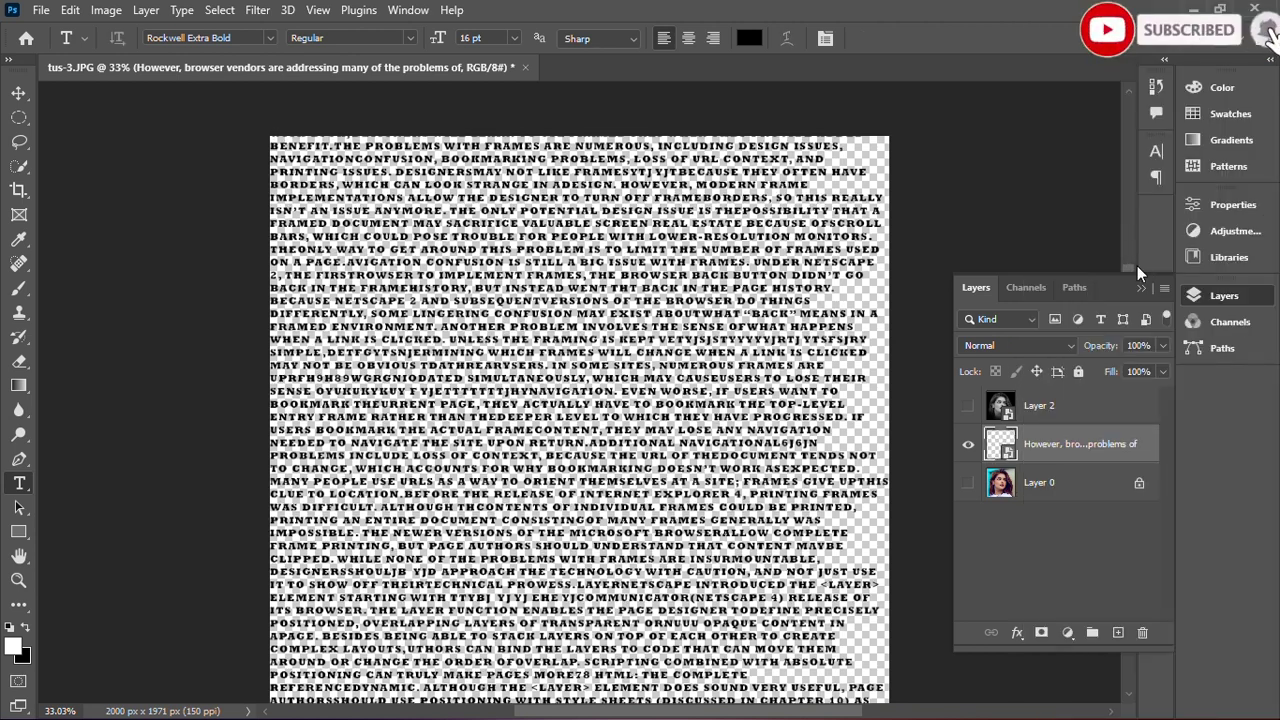
# - Apply a 20/20 Displace filter using tus-3 copy.psd as the map, then show the portrait
pyautogui.click(257, 10)
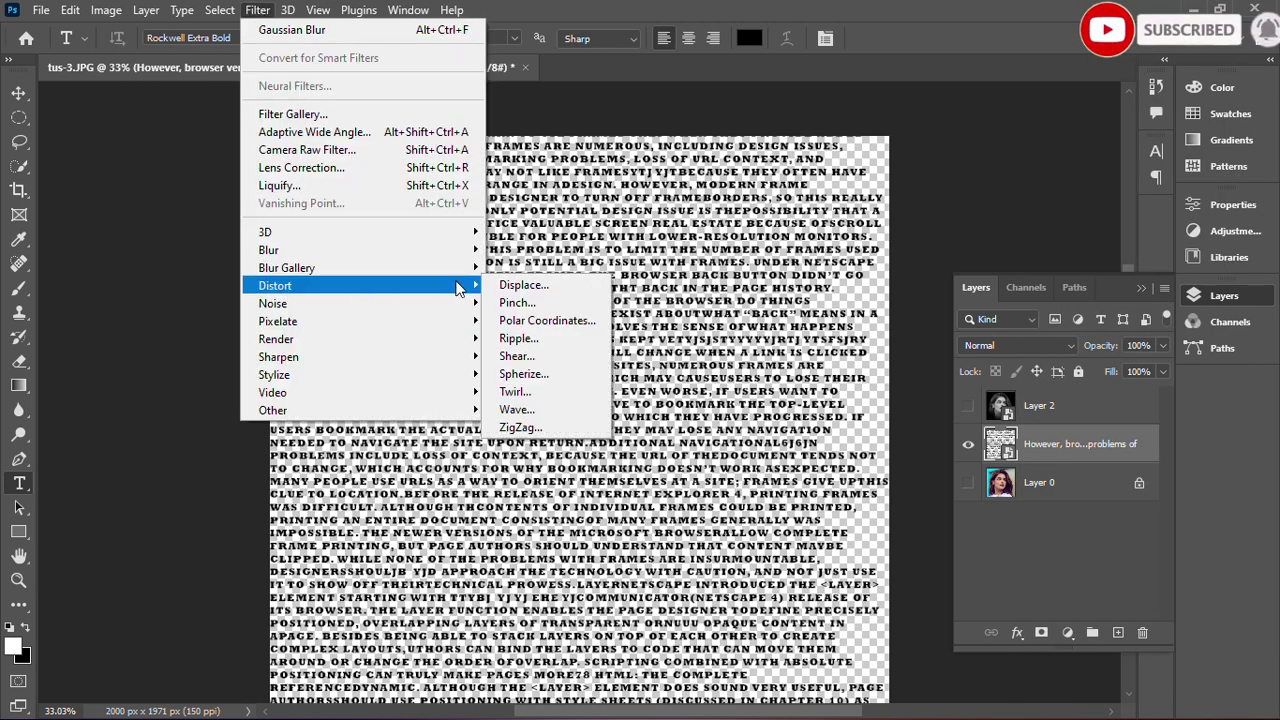
pyautogui.click(523, 280)
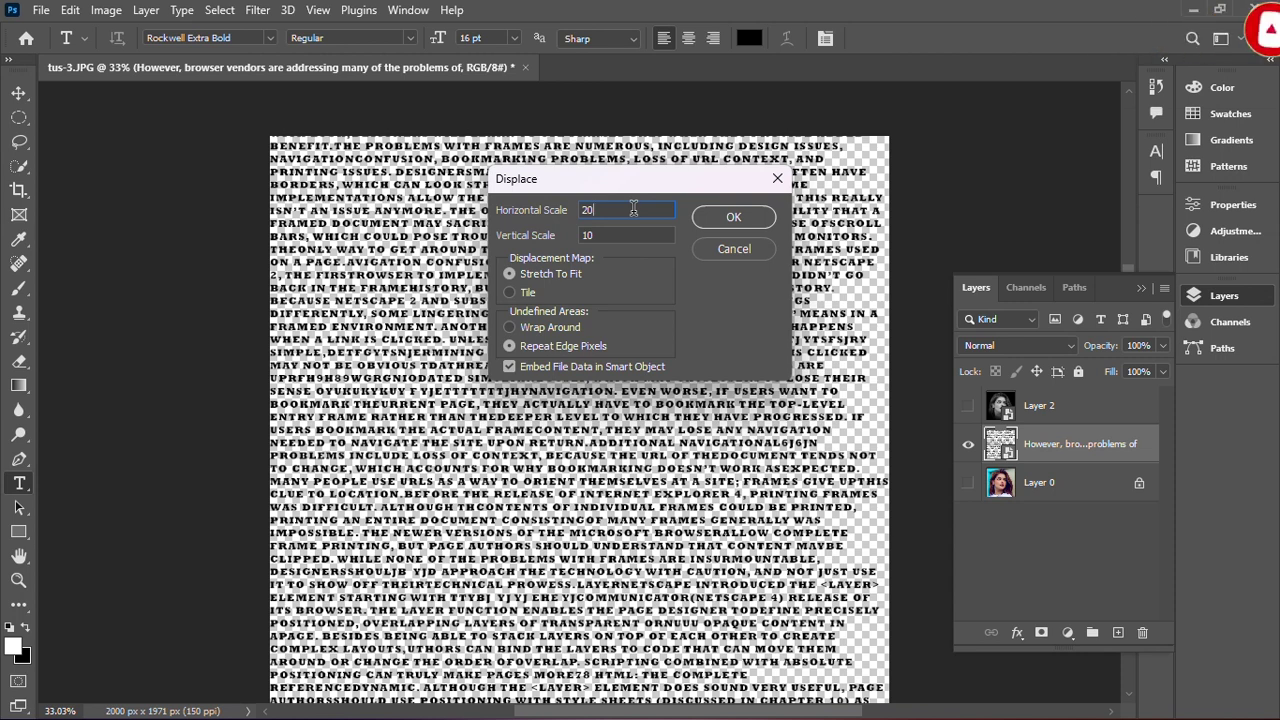
pyautogui.doubleClick(588, 235)
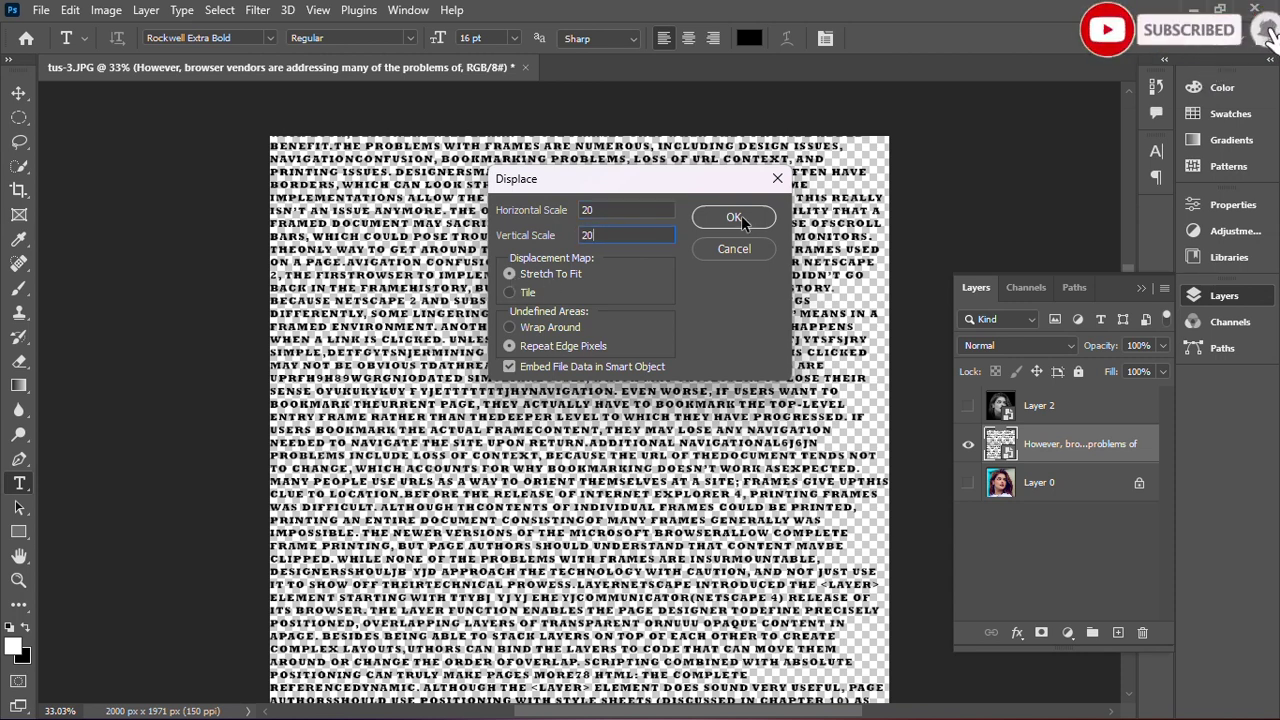
pyautogui.click(734, 218)
pyautogui.click(220, 410)
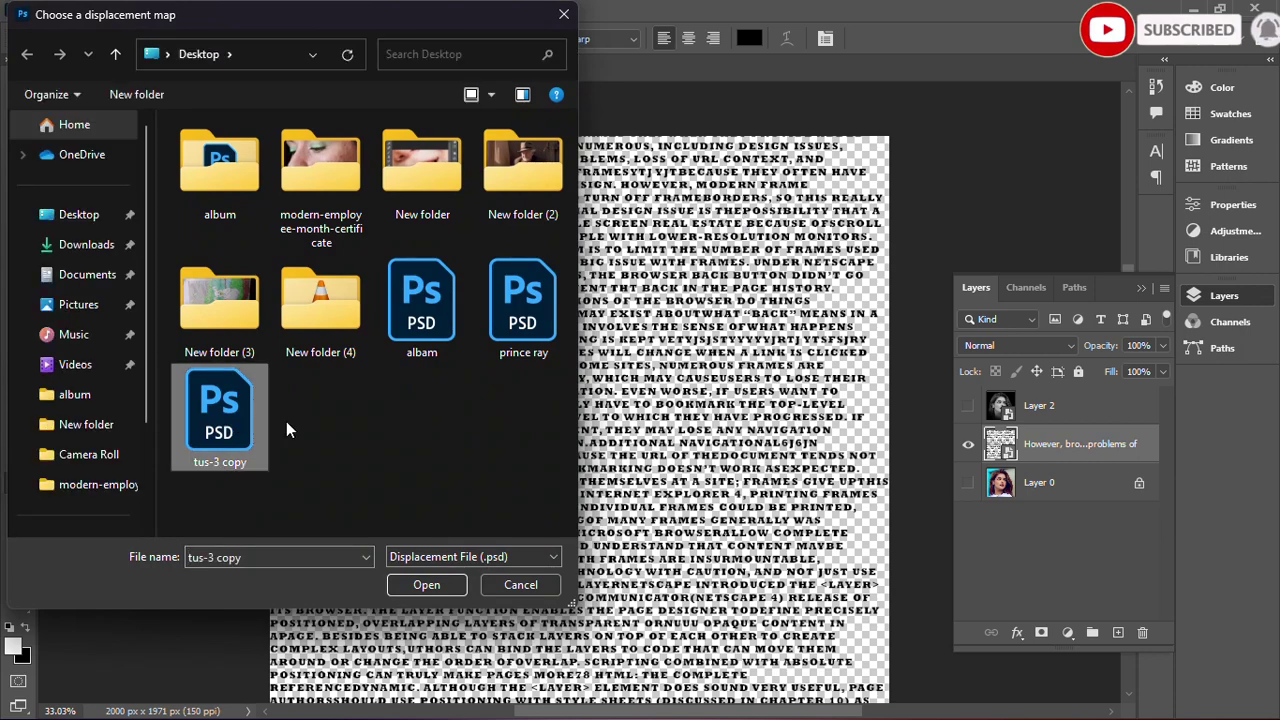
pyautogui.click(424, 588)
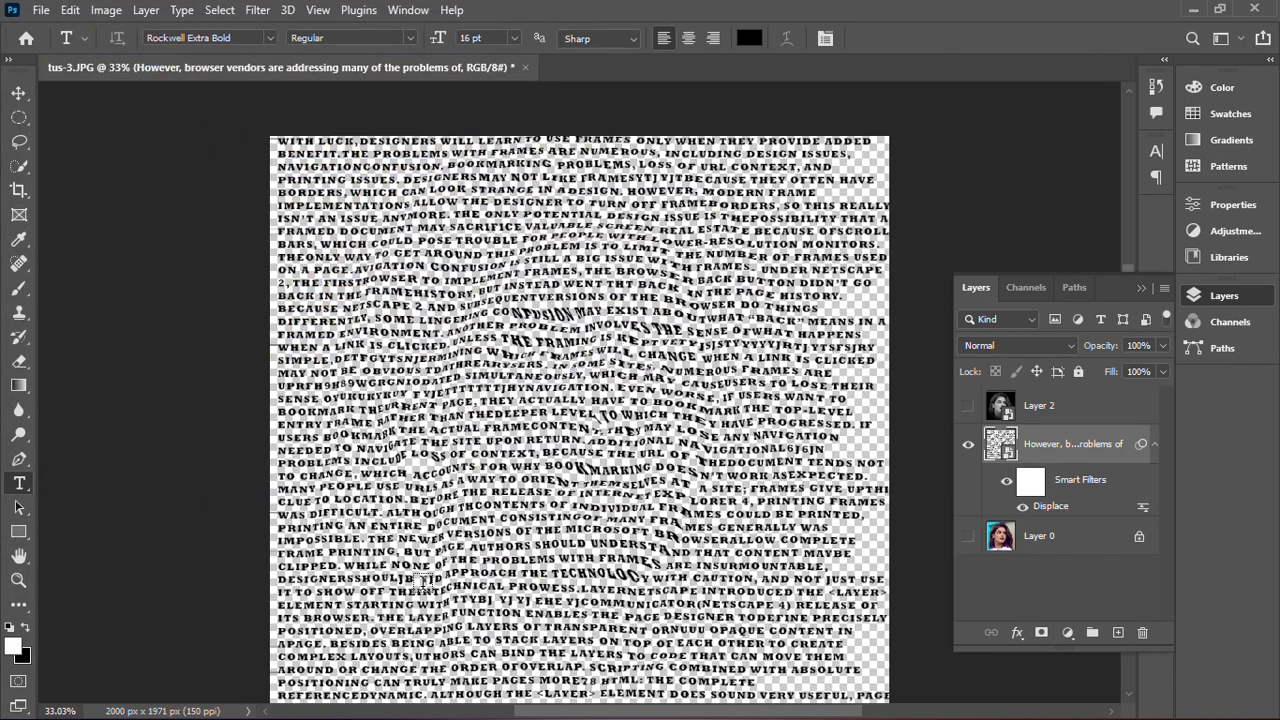
pyautogui.click(968, 405)
# - Clip Layer 2 to the displaced text and add a black-filled Layer 3 above Layer 0
pyautogui.rightClick(1062, 410)
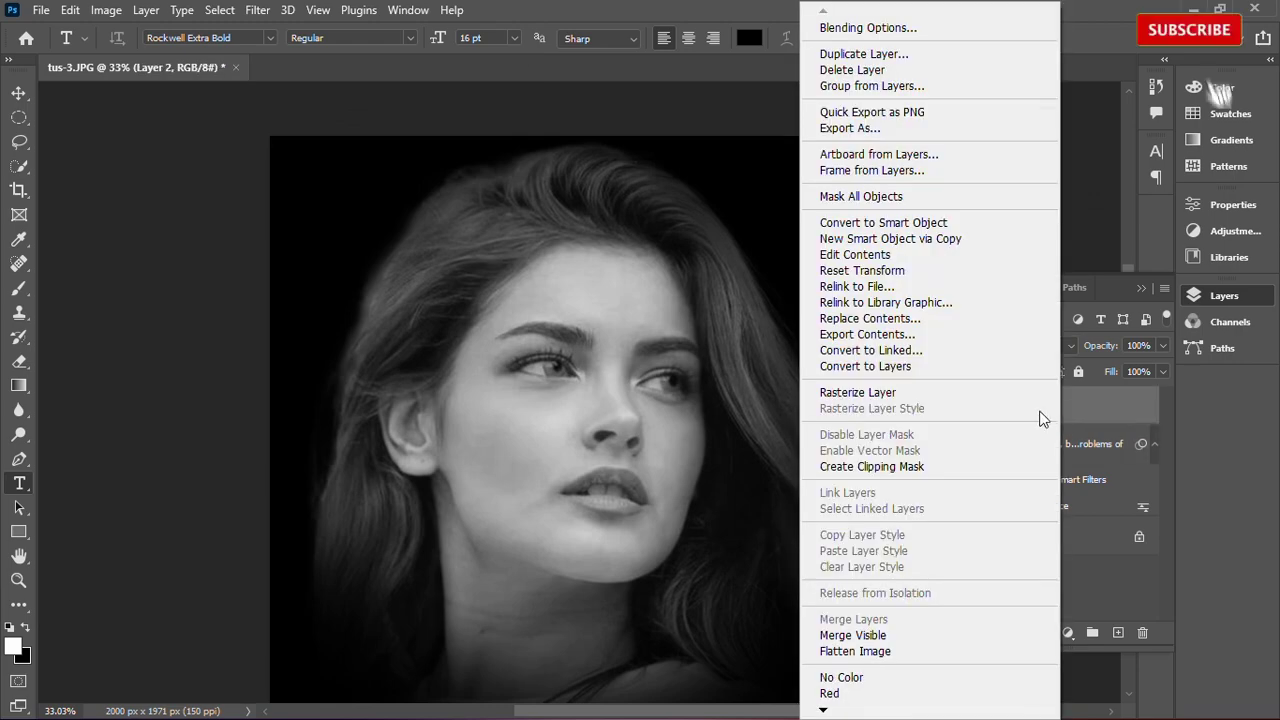
pyautogui.click(872, 466)
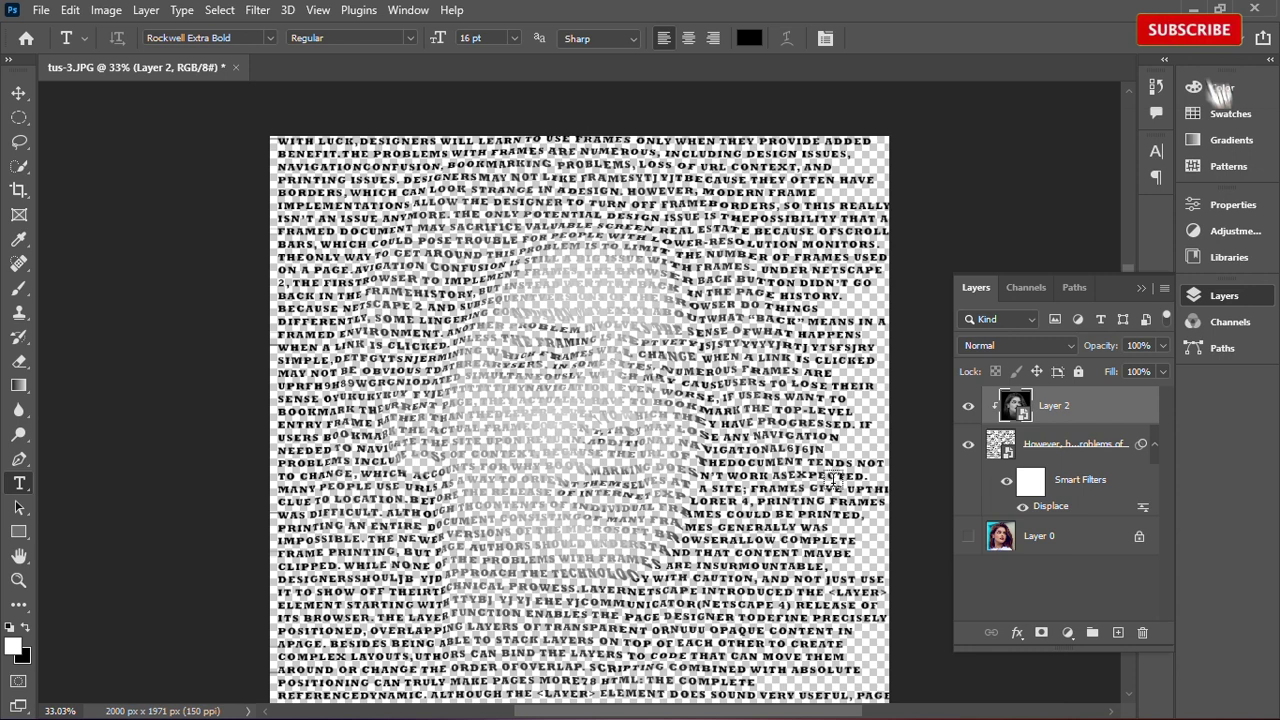
pyautogui.click(1057, 544)
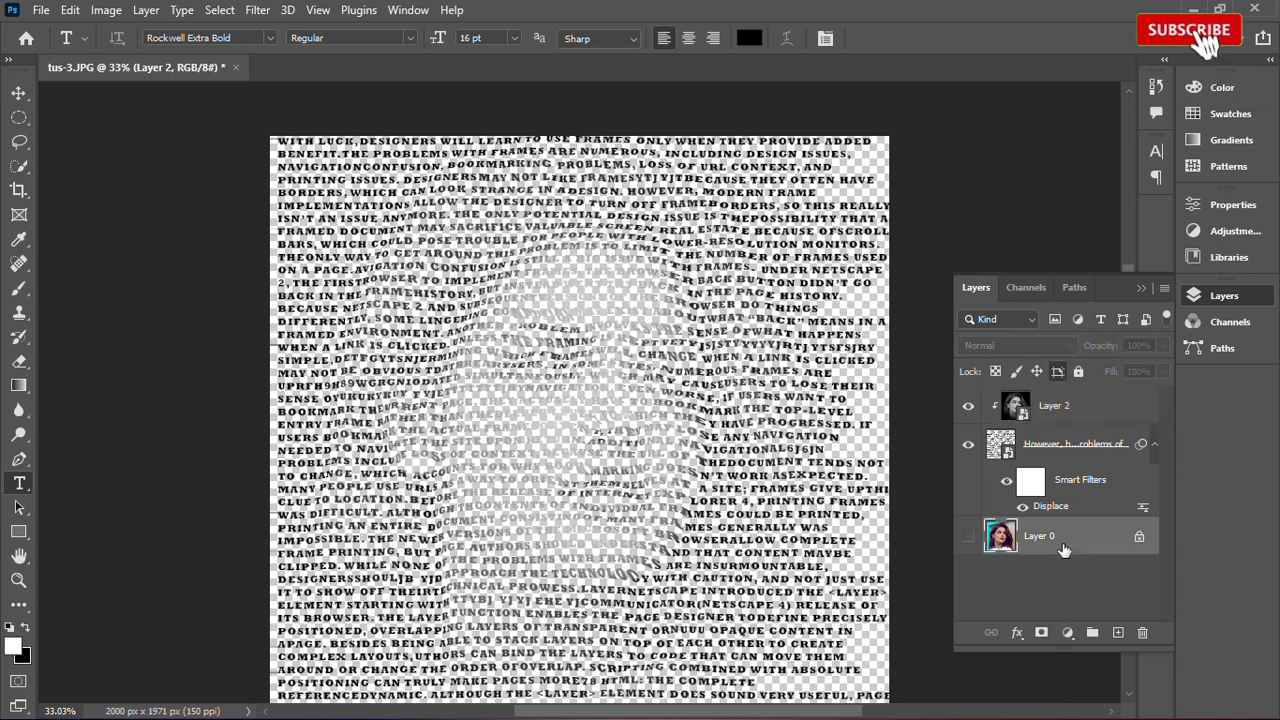
pyautogui.click(1116, 632)
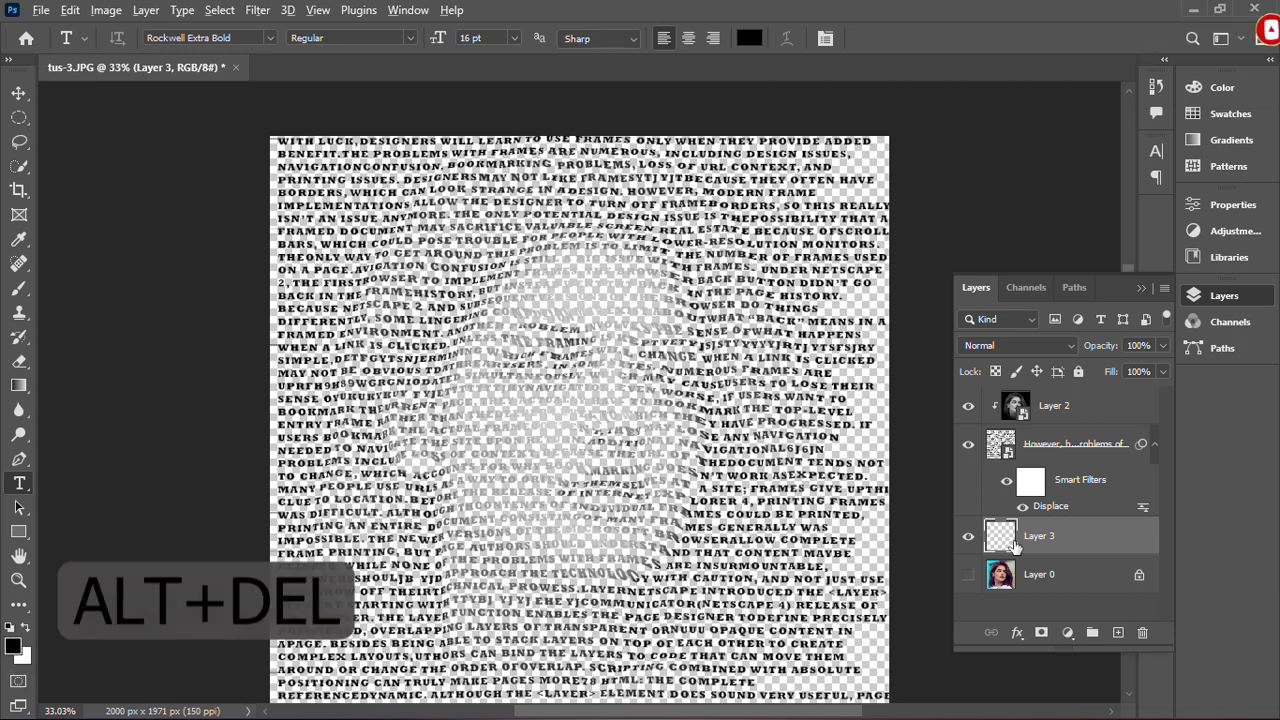
pyautogui.hotkey('alt', 'Delete')
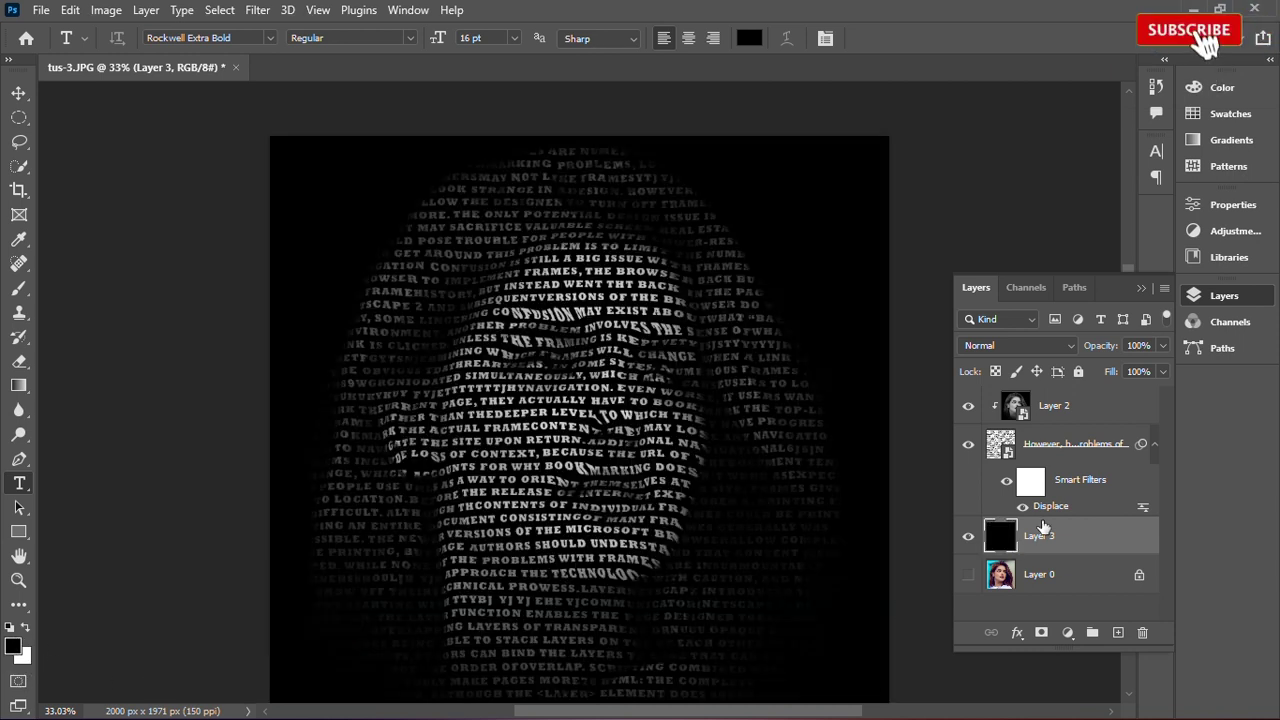
pyautogui.click(1066, 412)
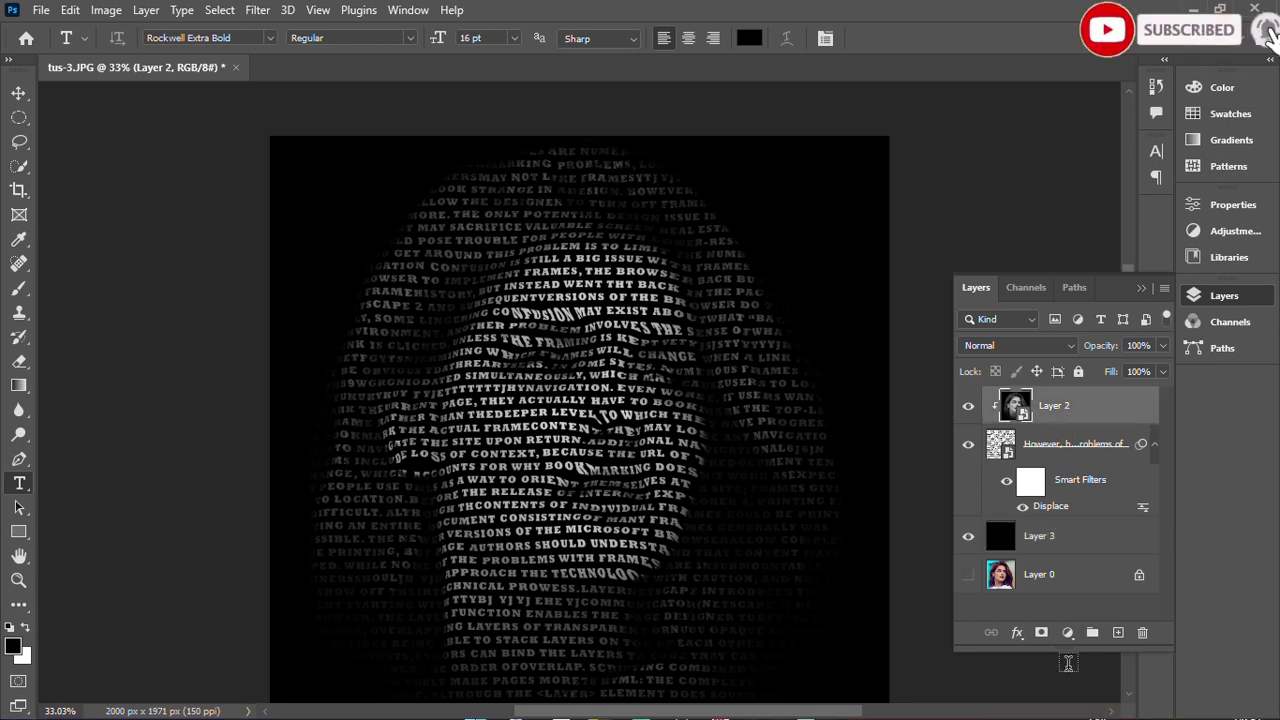
# - Add a Levels adjustment above the portrait with white input 179, then select the text layer
pyautogui.click(1067, 632)
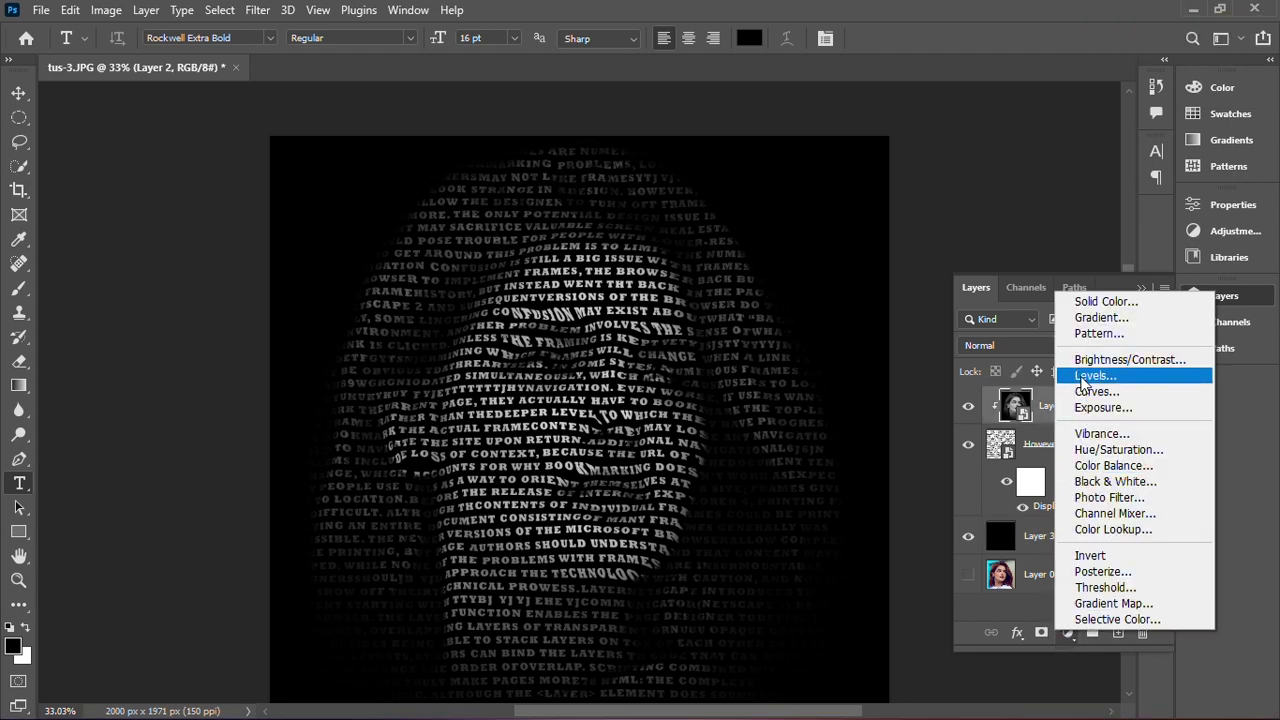
pyautogui.click(1083, 376)
pyautogui.moveTo(1148, 394); pyautogui.dragTo(1088, 394)
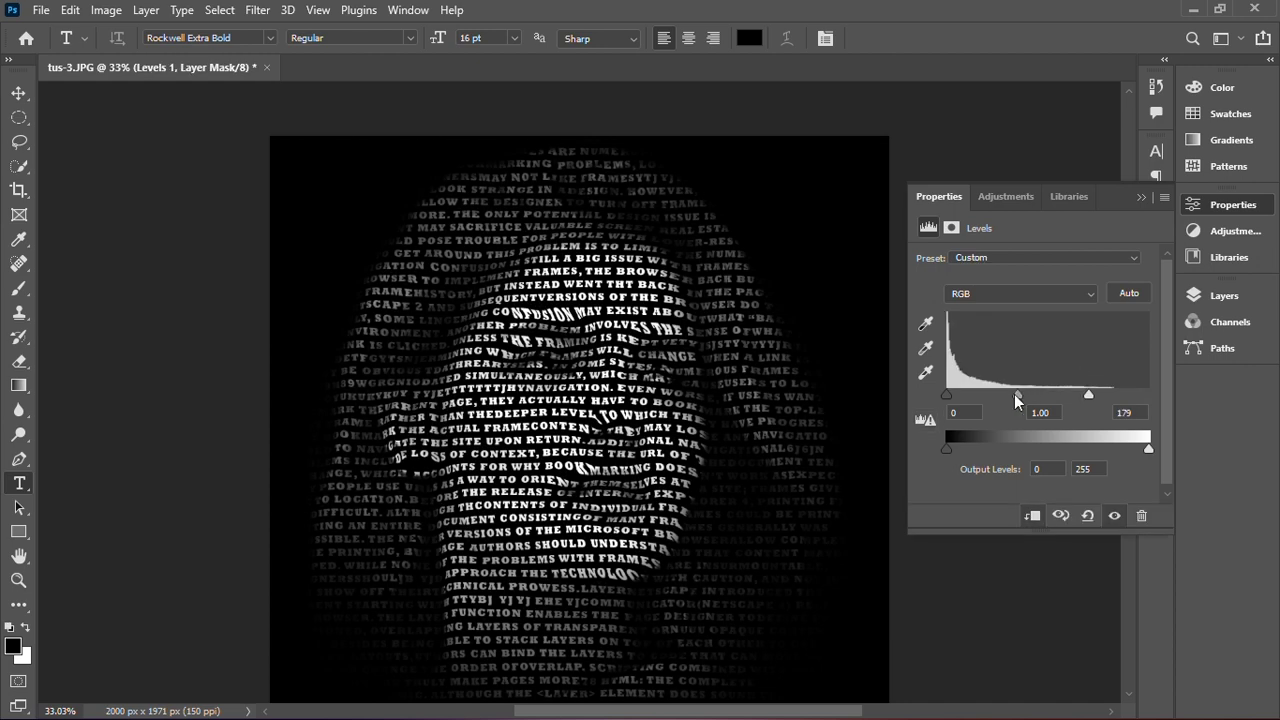
pyautogui.click(1222, 296)
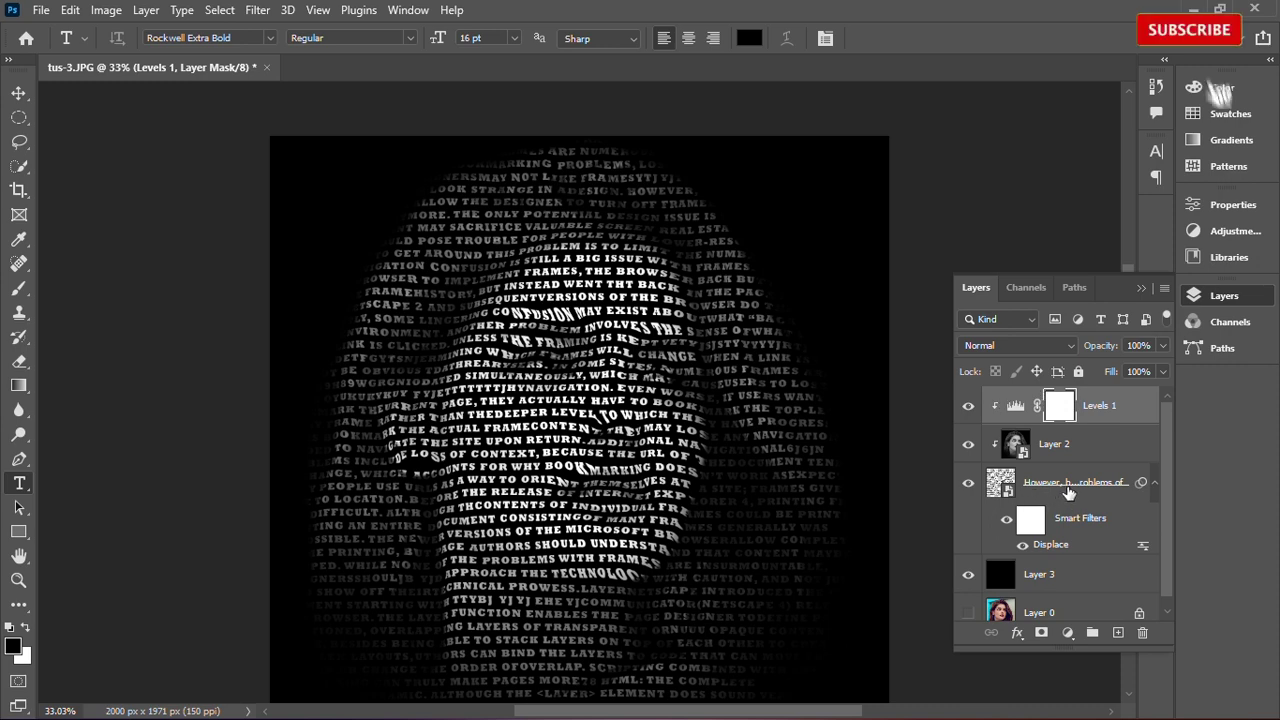
pyautogui.click(1067, 489)
# - Duplicate the displaced text layer, raise the copy above Layer 2, and move Levels 1 below it
pyautogui.hotkey('ctrl', 'j')
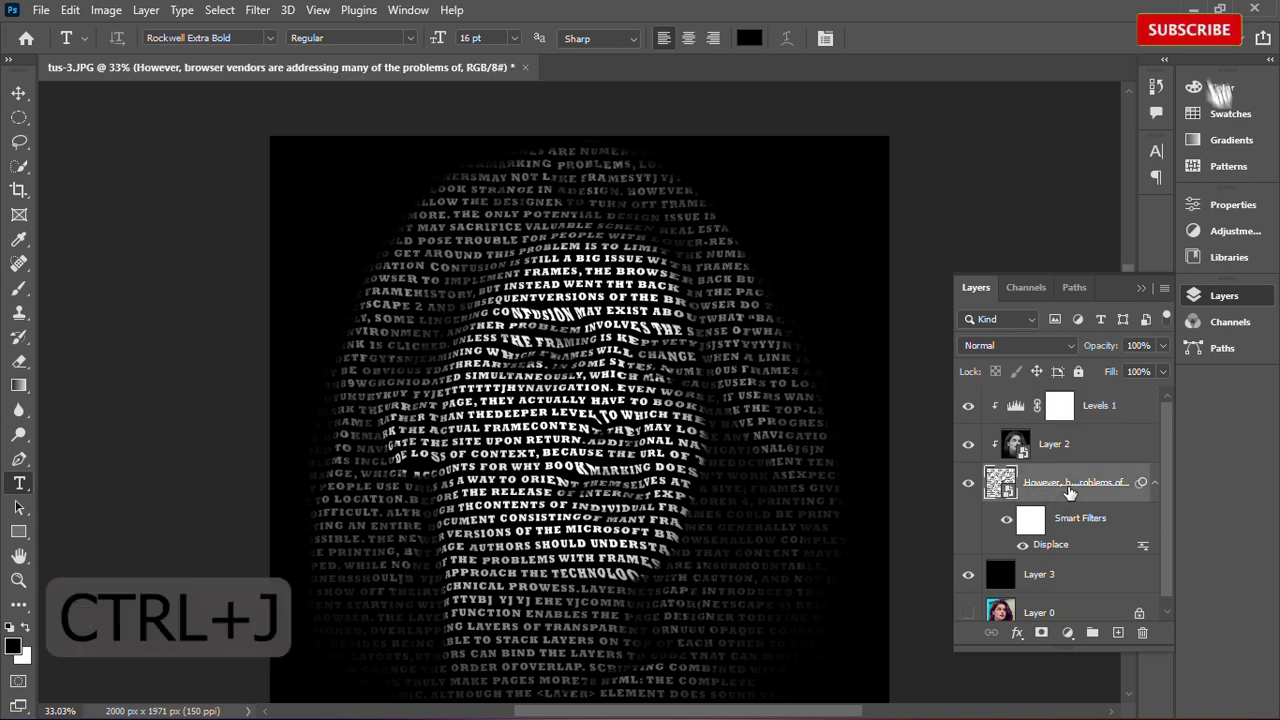
pyautogui.hotkey('ctrl', ']')
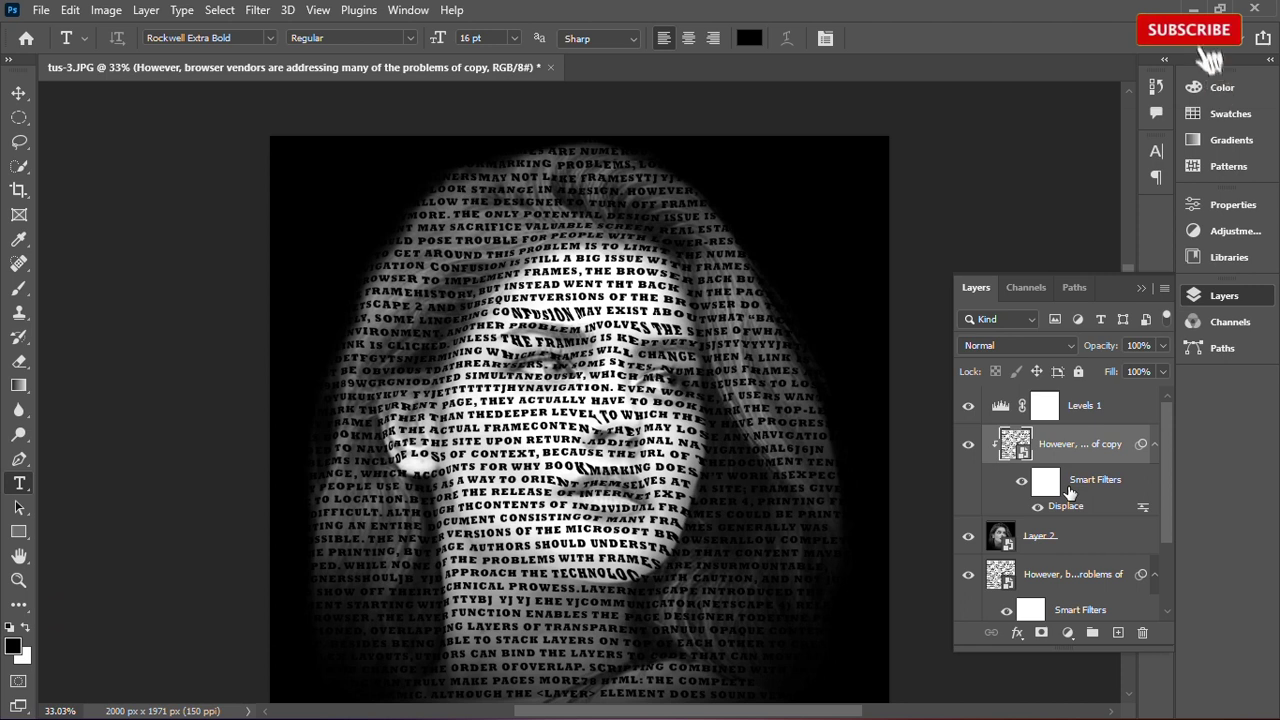
pyautogui.moveTo(1085, 405); pyautogui.dragTo(1071, 525)
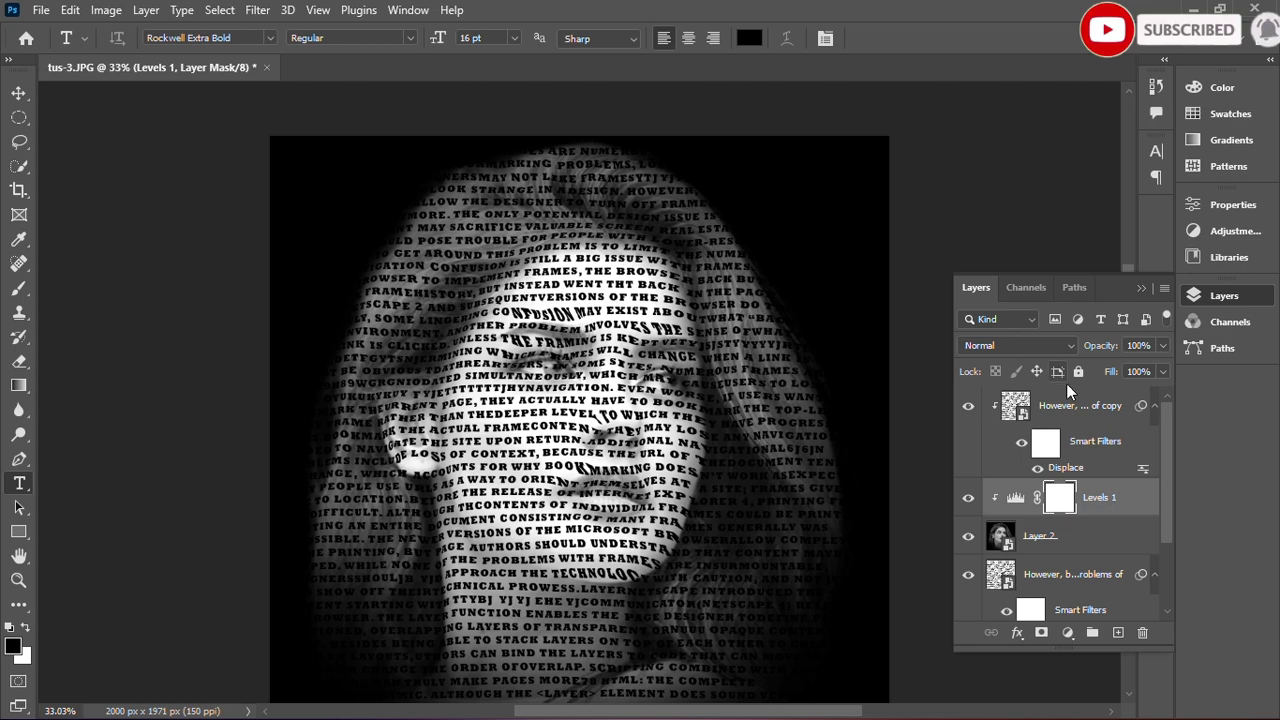
# - Release the text copy's clipping mask and clip Layer 2 to the original text layer
pyautogui.rightClick(1066, 405)
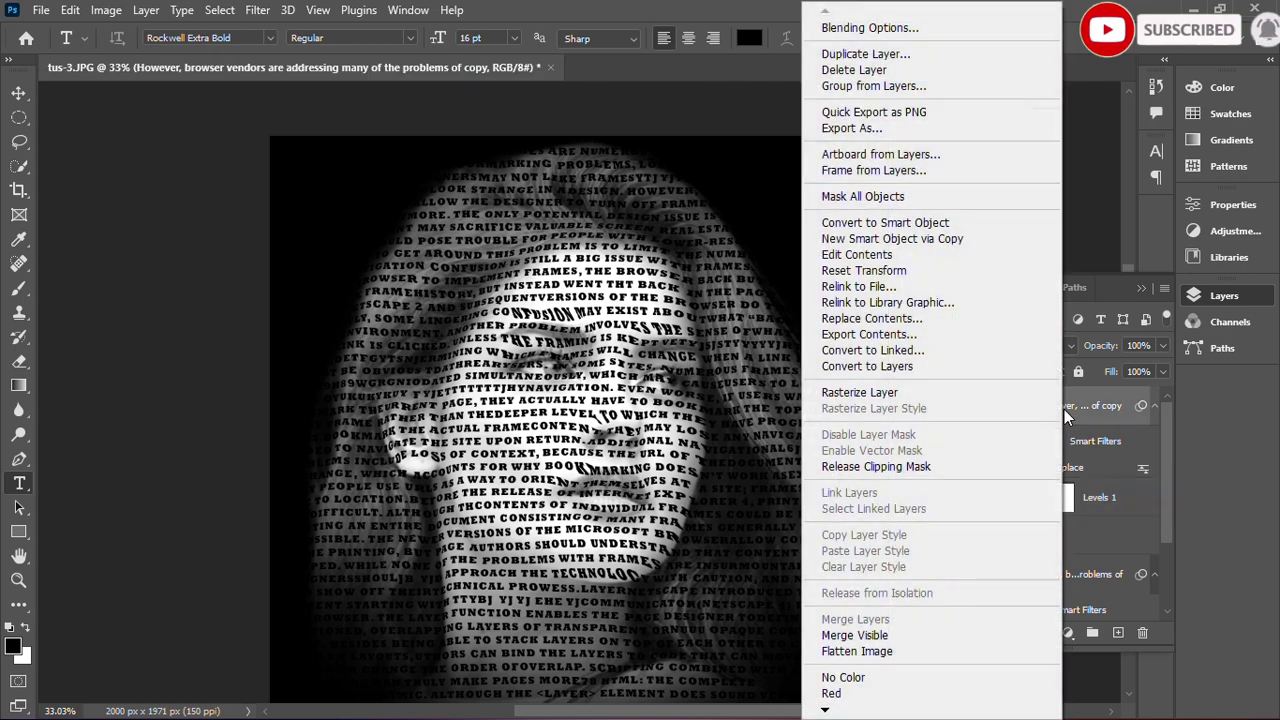
pyautogui.click(912, 468)
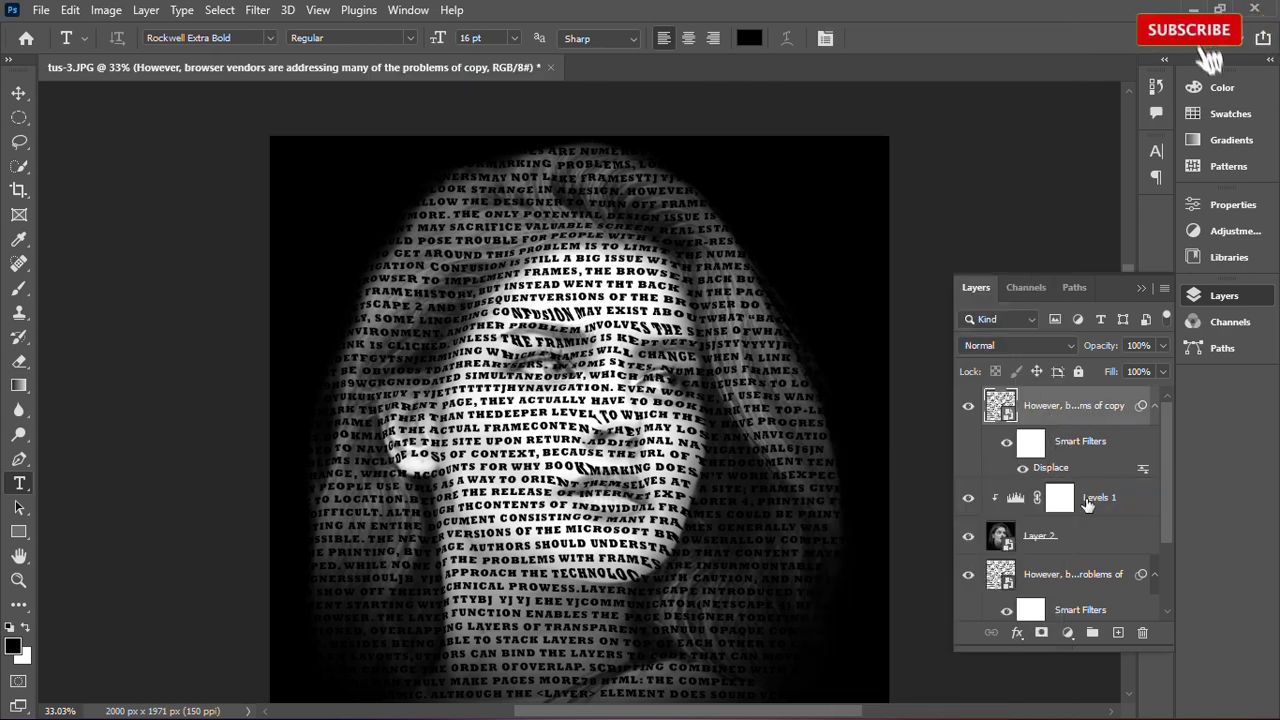
pyautogui.rightClick(1059, 535)
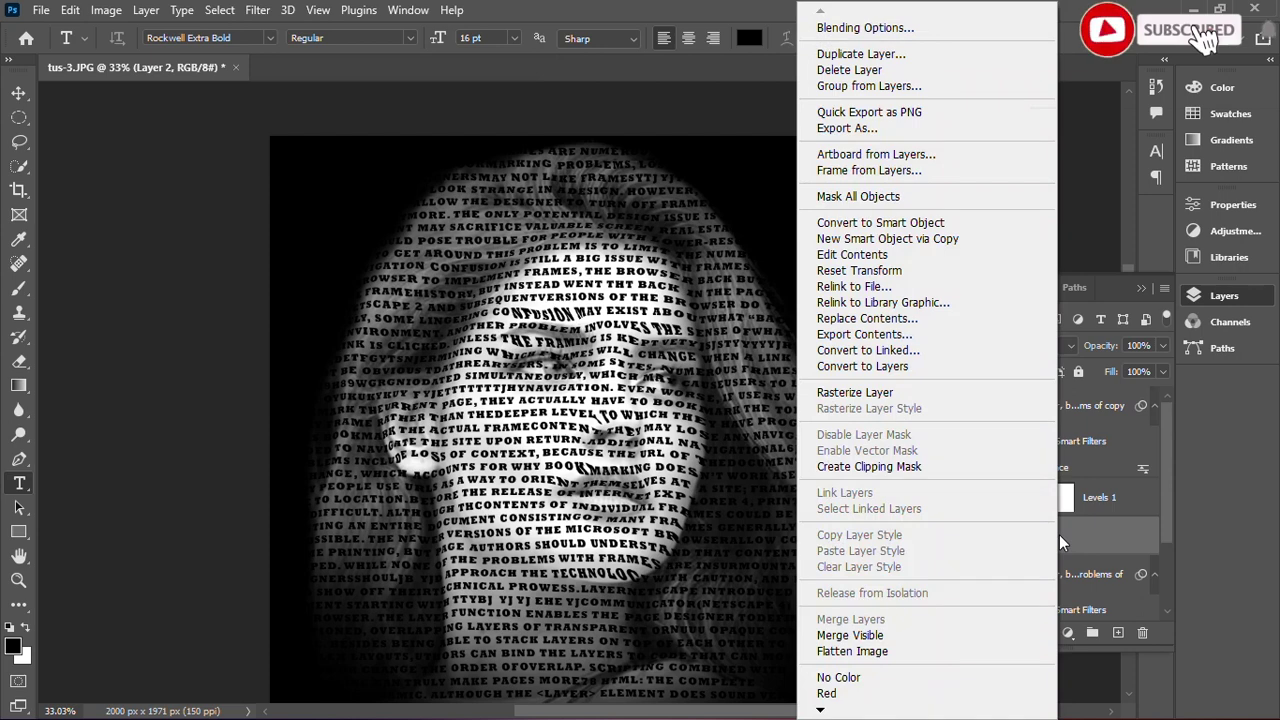
pyautogui.click(951, 466)
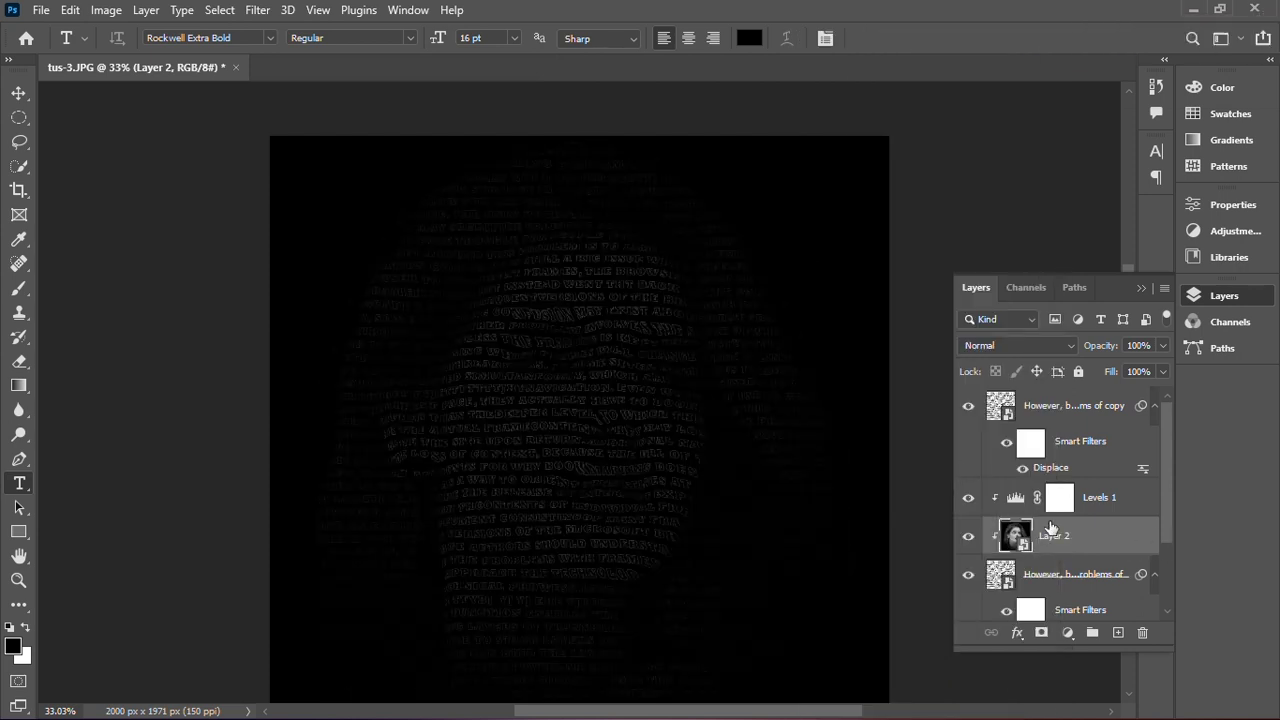
pyautogui.click(1057, 418)
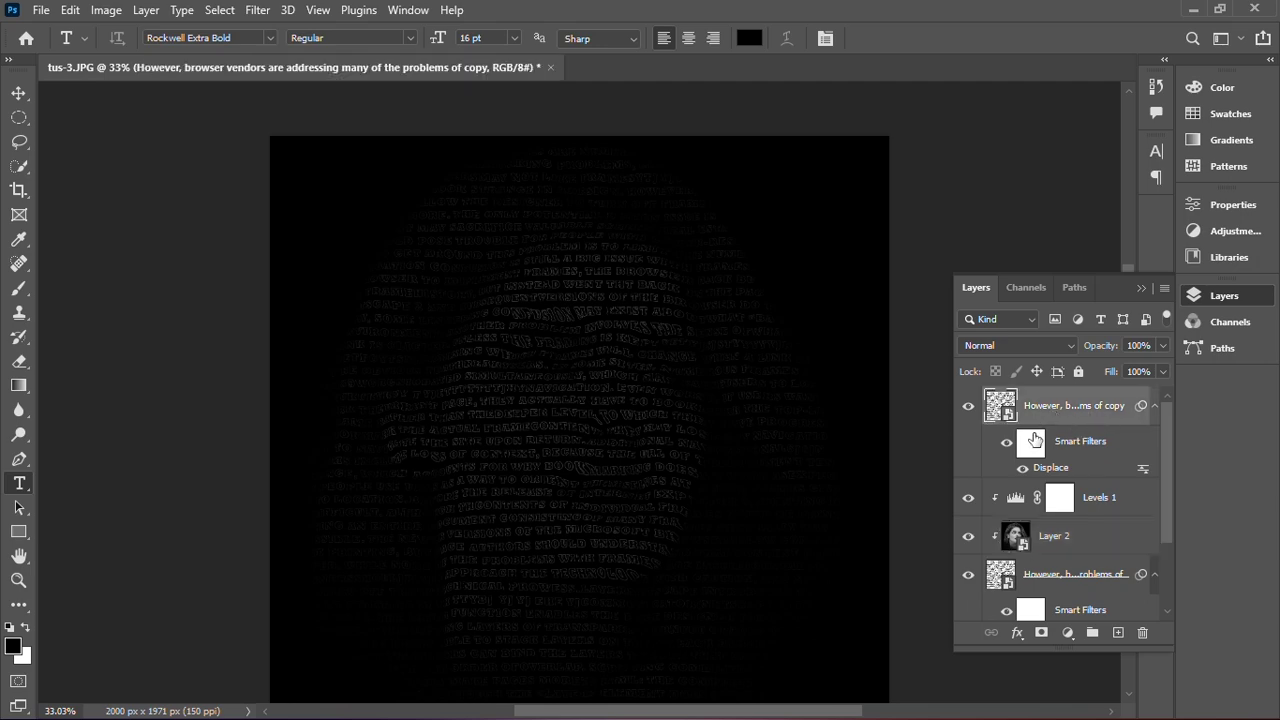
# - Load Alpha 1 as a selection and give the top text copy an inverted head-shaped layer mask
pyautogui.click(1027, 288)
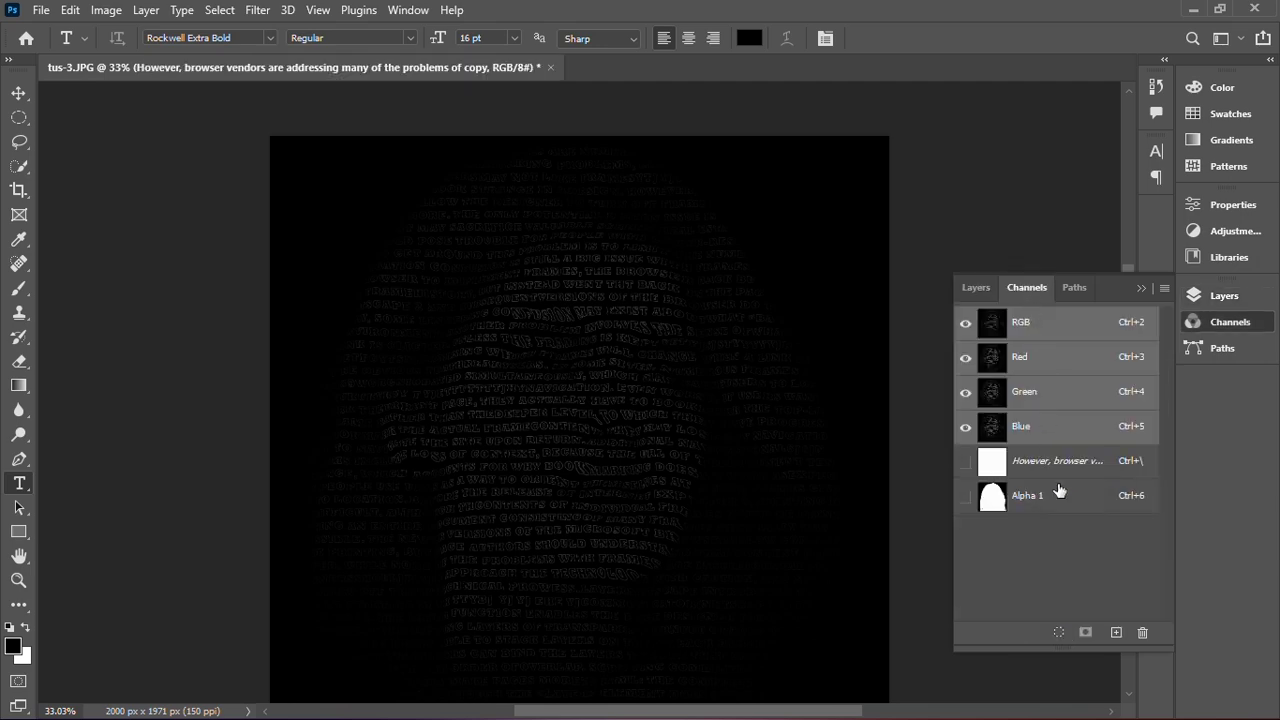
pyautogui.keyDown('ctrl'); pyautogui.click(992, 500); pyautogui.keyUp('ctrl')
pyautogui.click(976, 287)
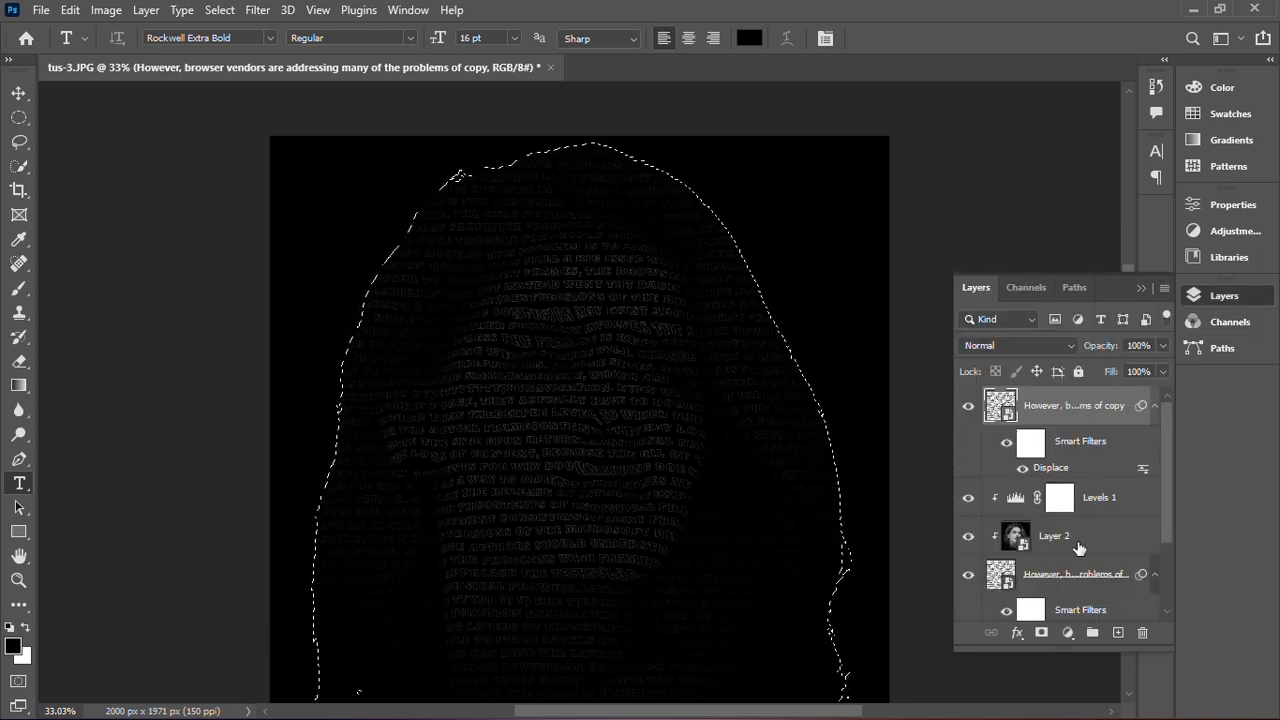
pyautogui.press('alt')
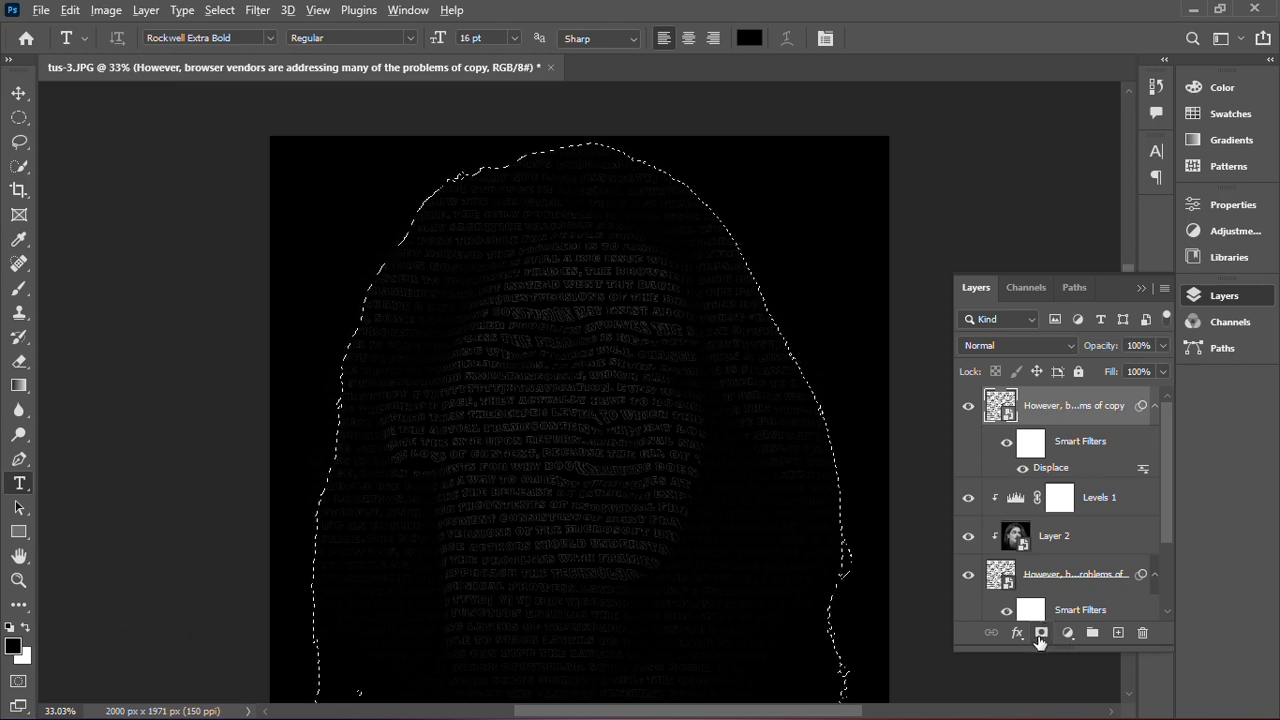
pyautogui.keyDown('alt'); pyautogui.click(1040, 634); pyautogui.keyUp('alt')
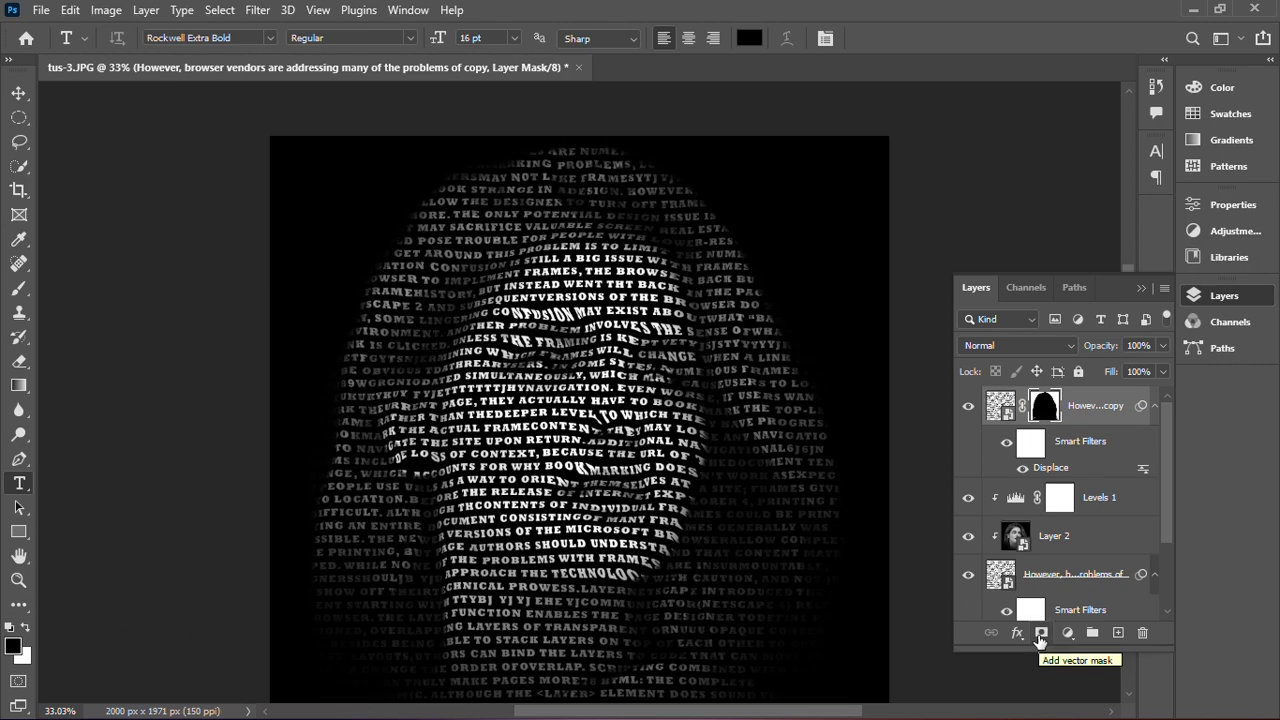
pyautogui.click(1068, 633)
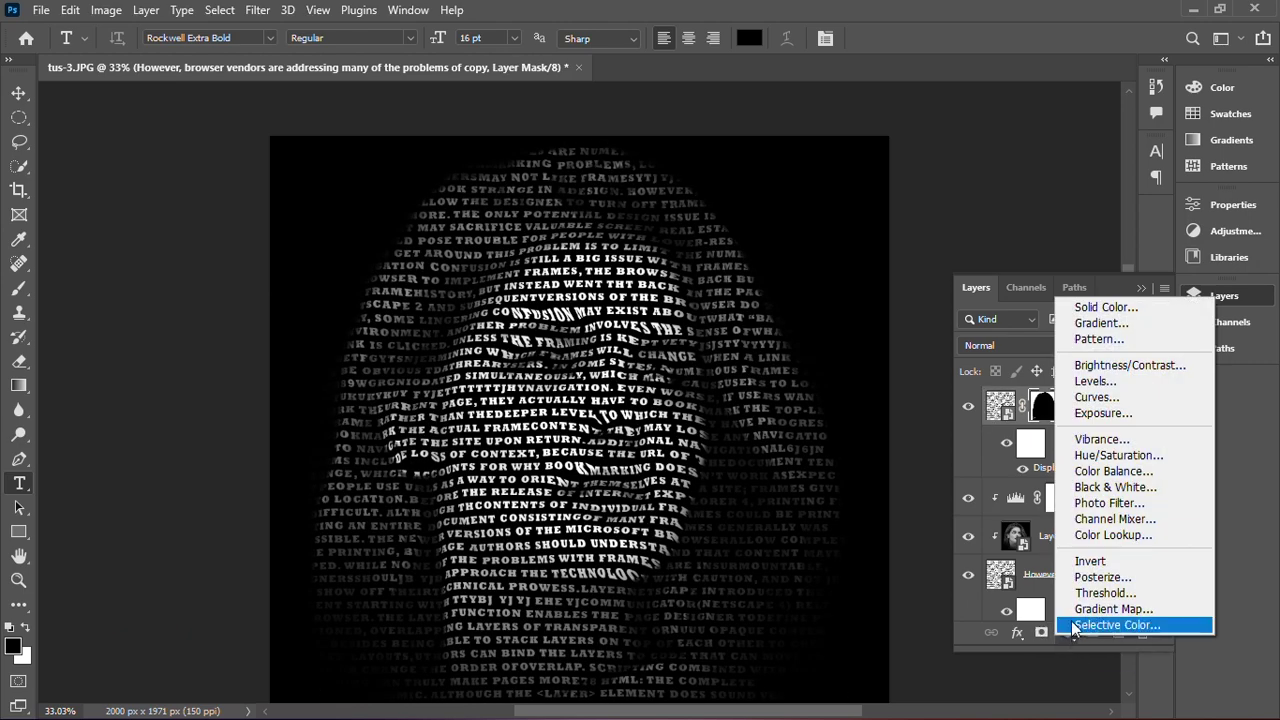
# - Add an Invert adjustment layer clipped to the masked text copy
pyautogui.click(1086, 563)
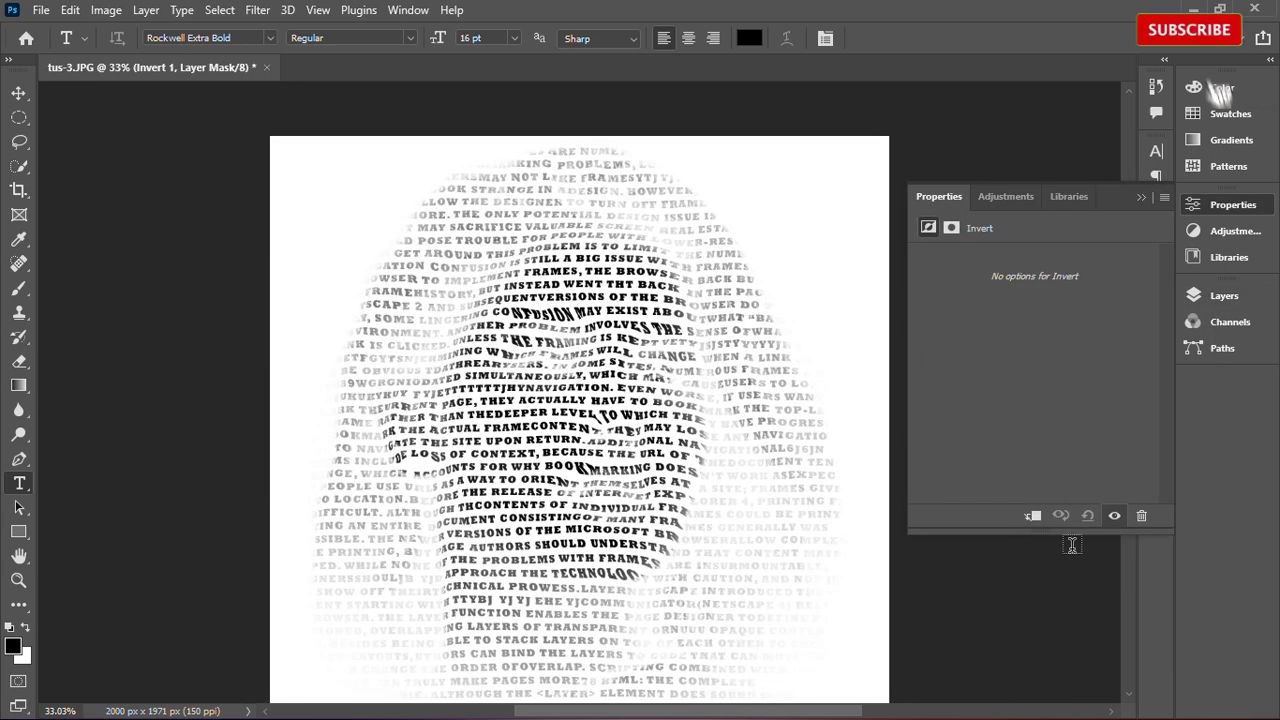
pyautogui.click(1031, 517)
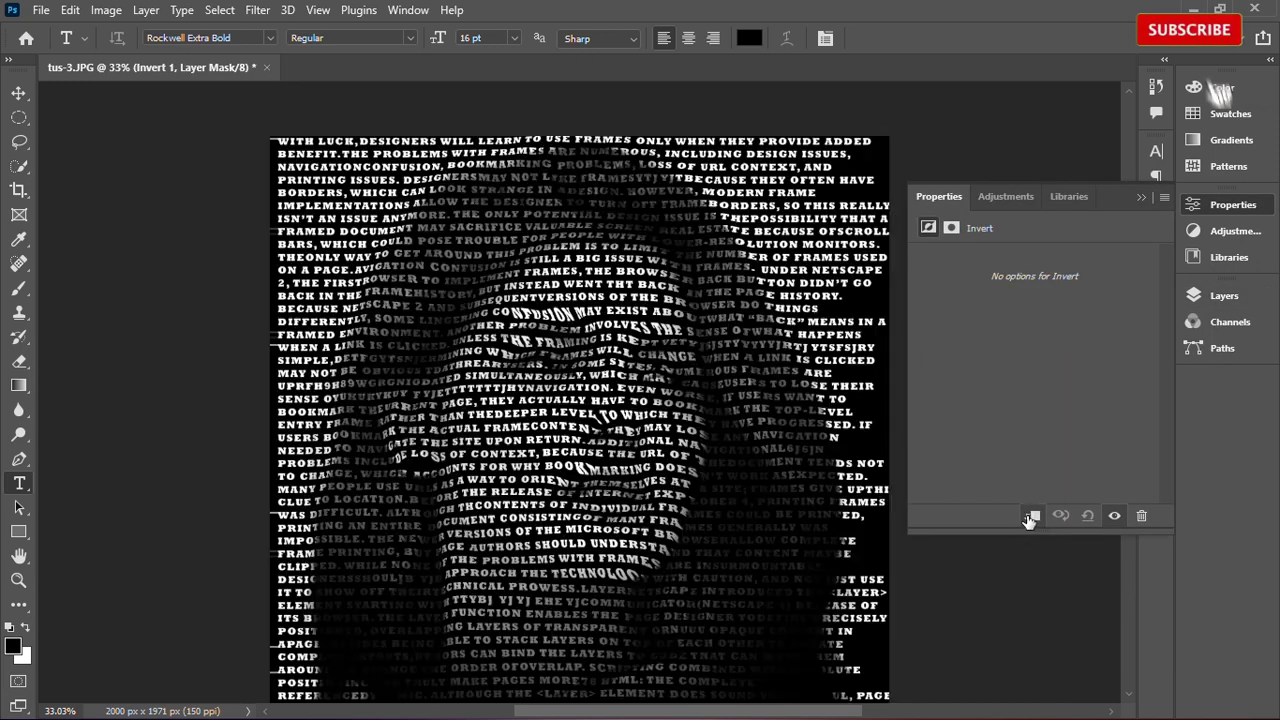
pyautogui.click(1141, 197)
pyautogui.click(1224, 294)
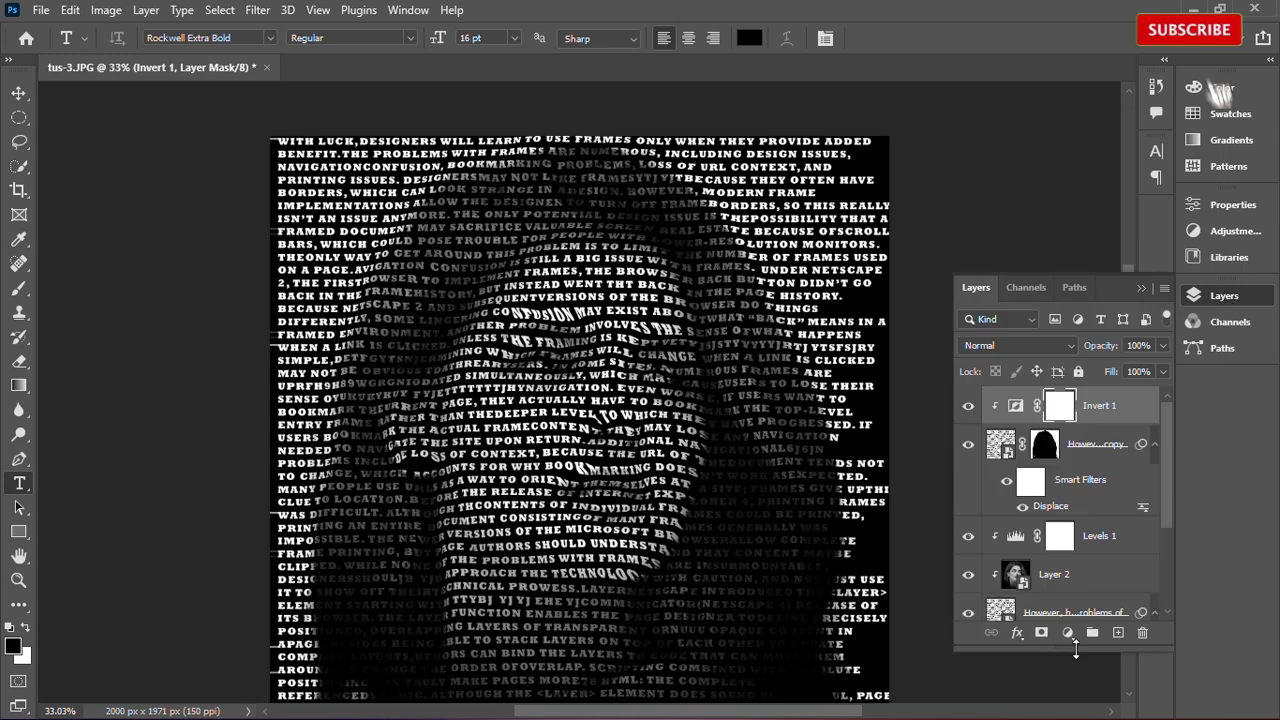
# - Add a Solid Color fill layer with the gold colour a18438
pyautogui.click(1068, 636)
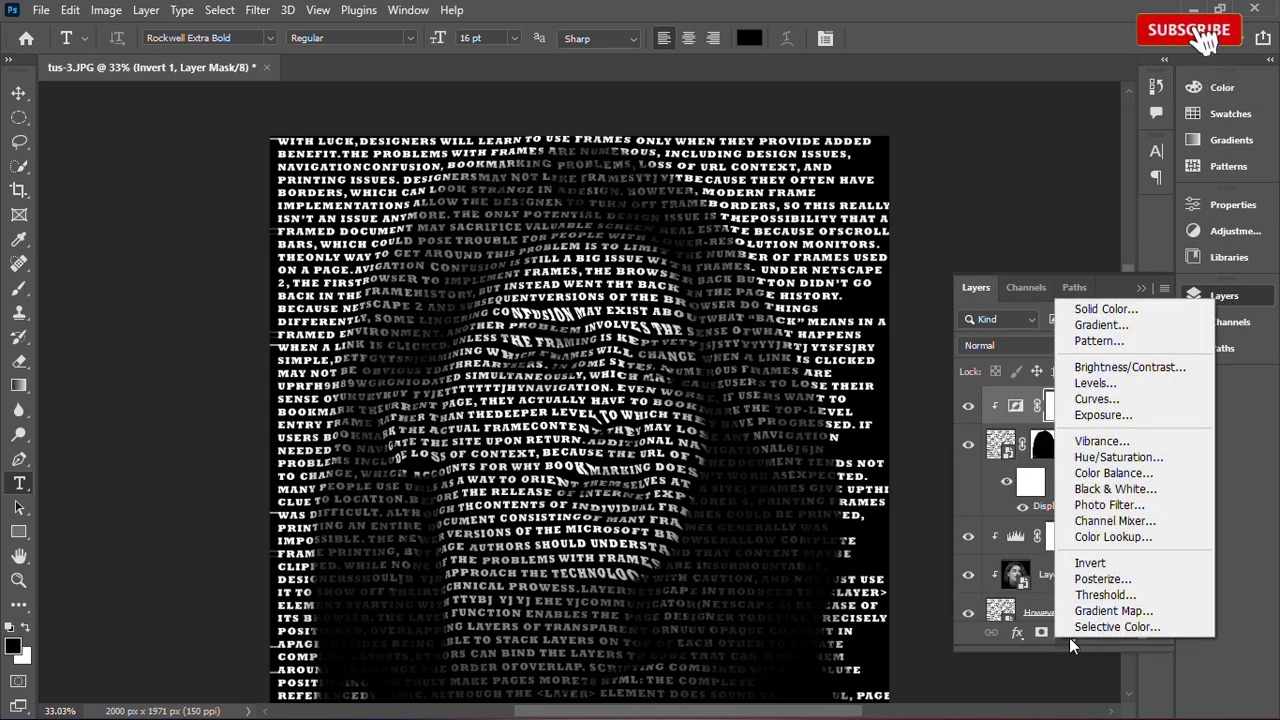
pyautogui.click(1068, 310)
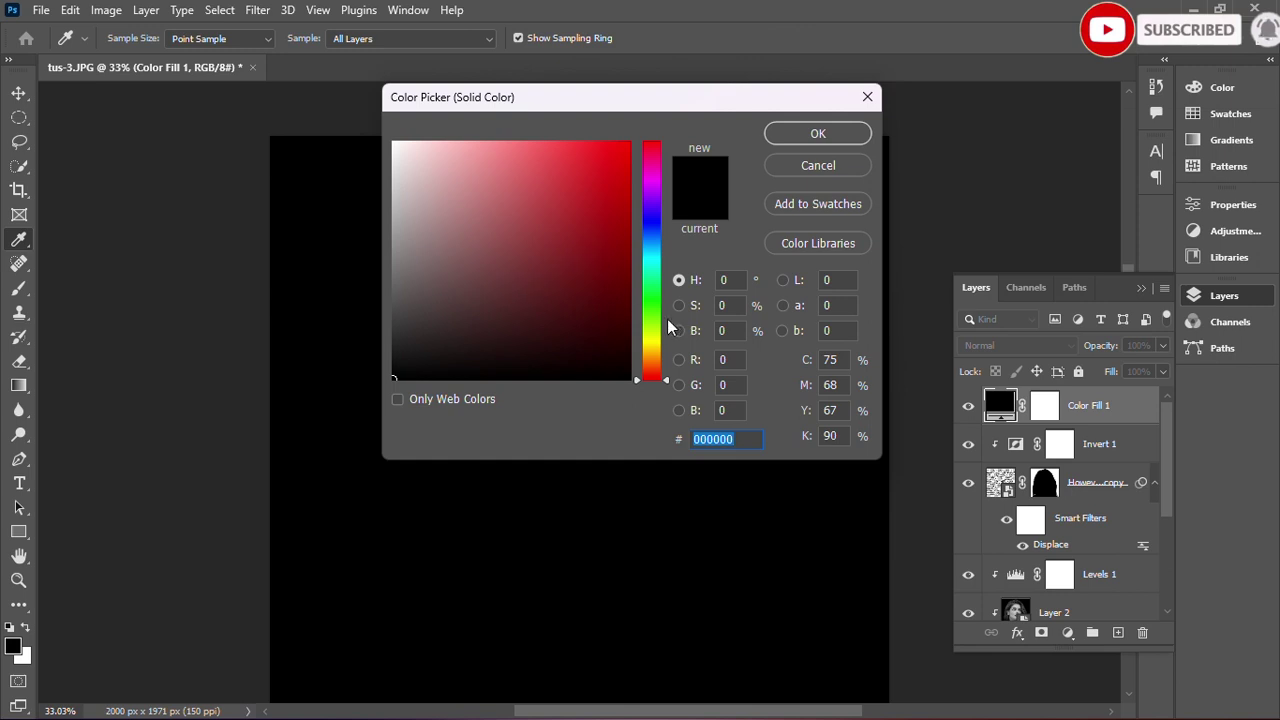
pyautogui.click(656, 315)
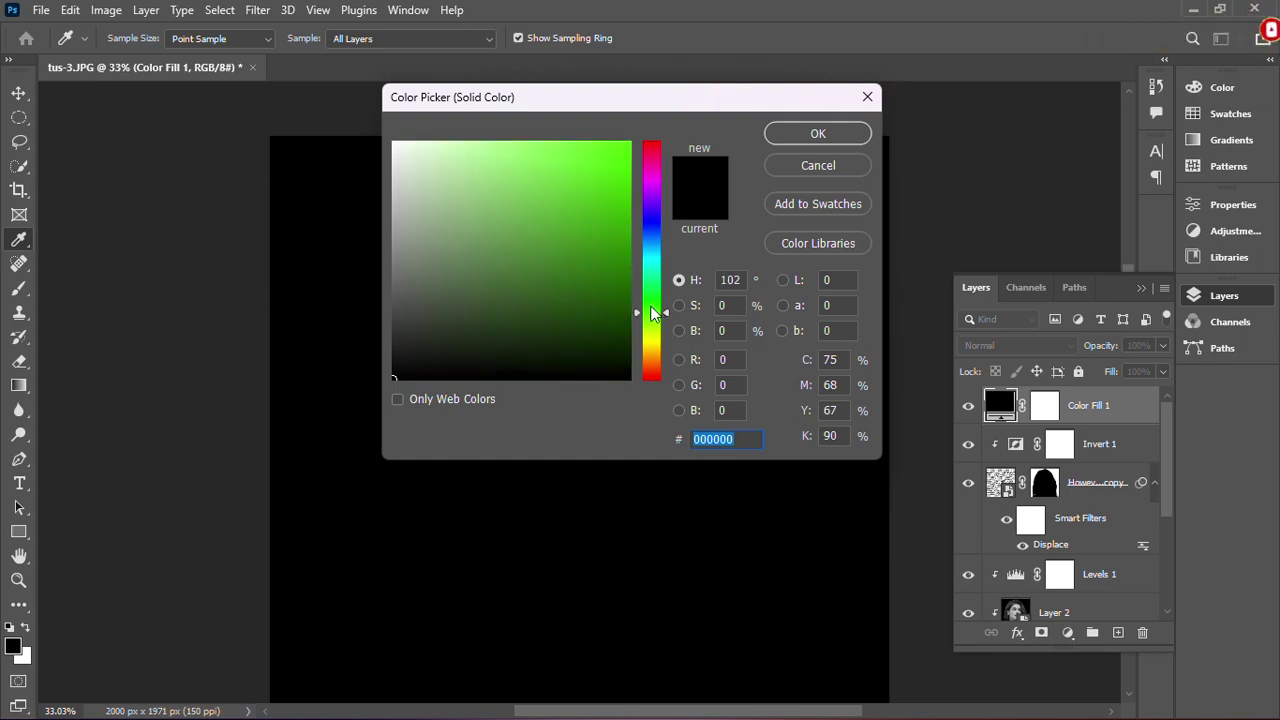
pyautogui.click(500, 186)
pyautogui.click(651, 343)
pyautogui.write('a18438')
pyautogui.click(814, 133)
pyautogui.press('t')
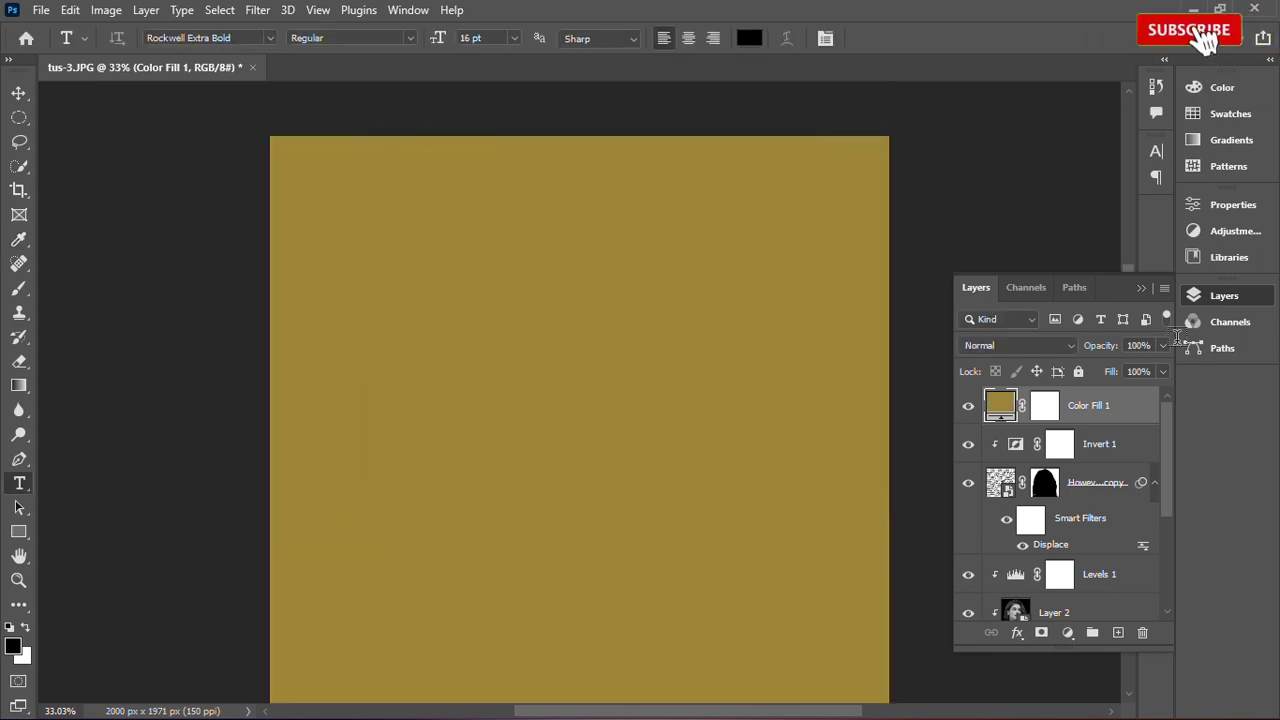
# - Clip Color Fill 1 to the Invert 1 layer below it
pyautogui.rightClick(1088, 415)
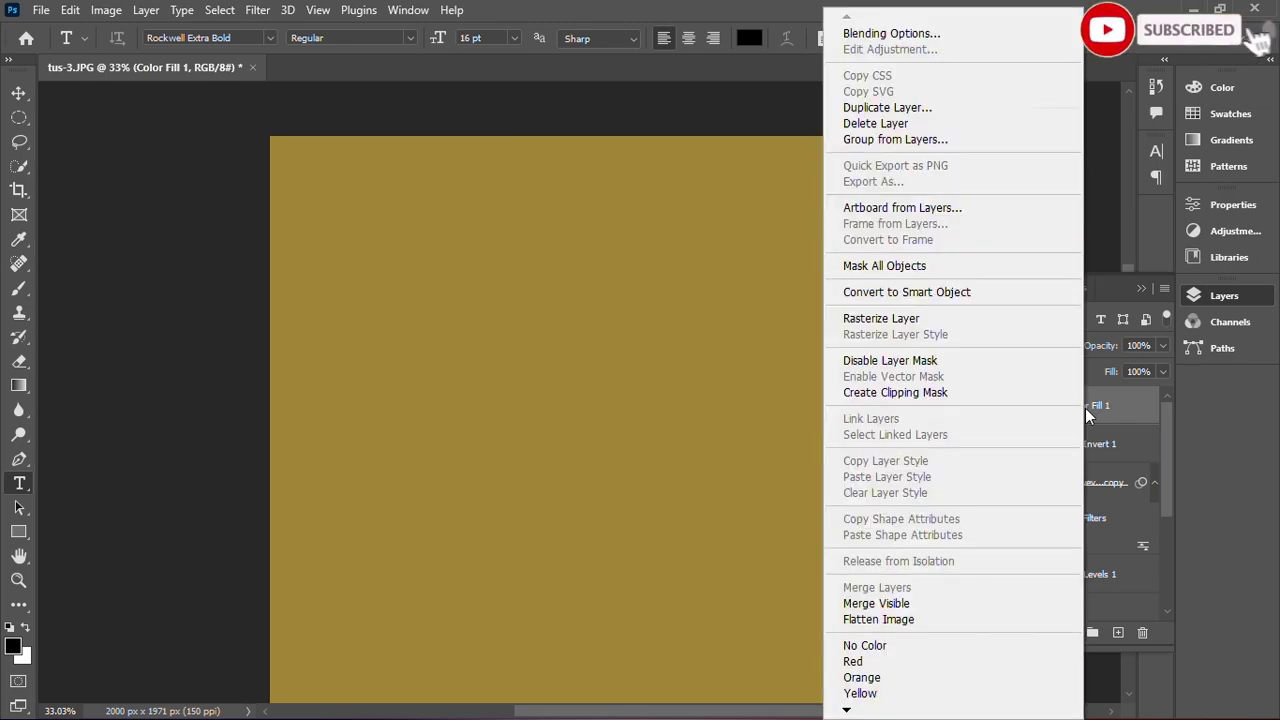
pyautogui.click(950, 393)
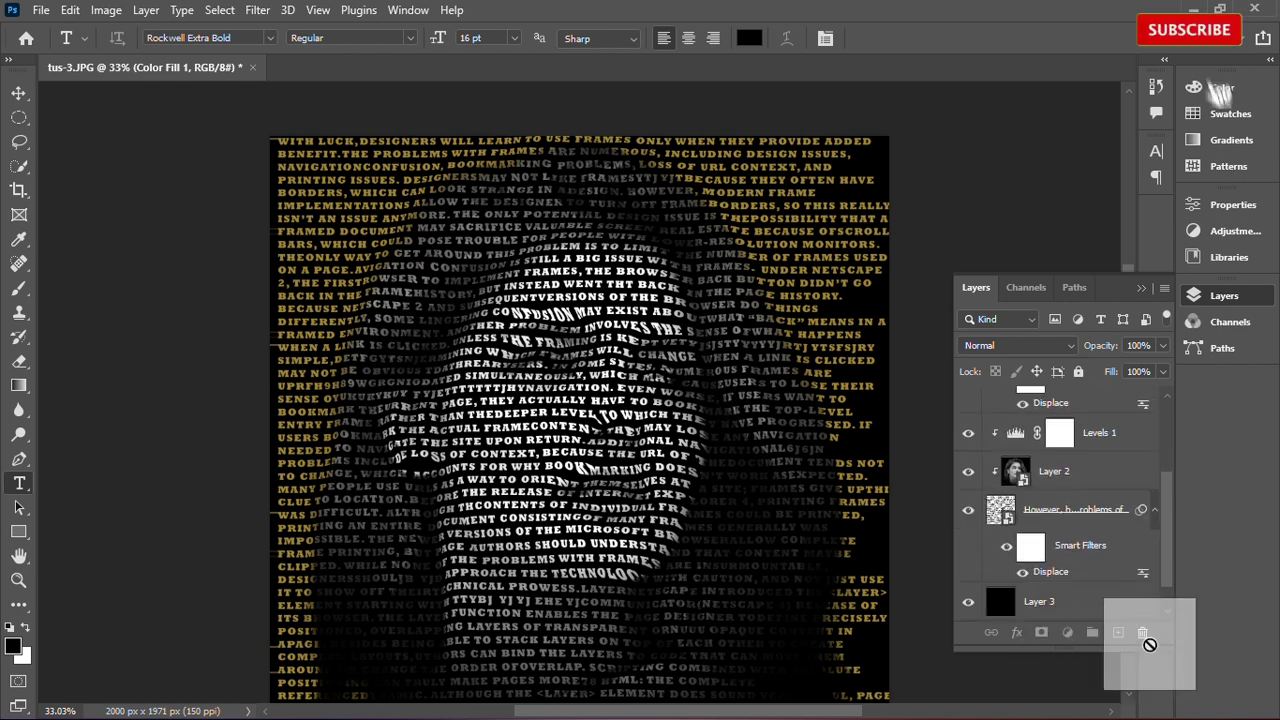
pyautogui.moveTo(1043, 524); pyautogui.dragTo(1111, 556)
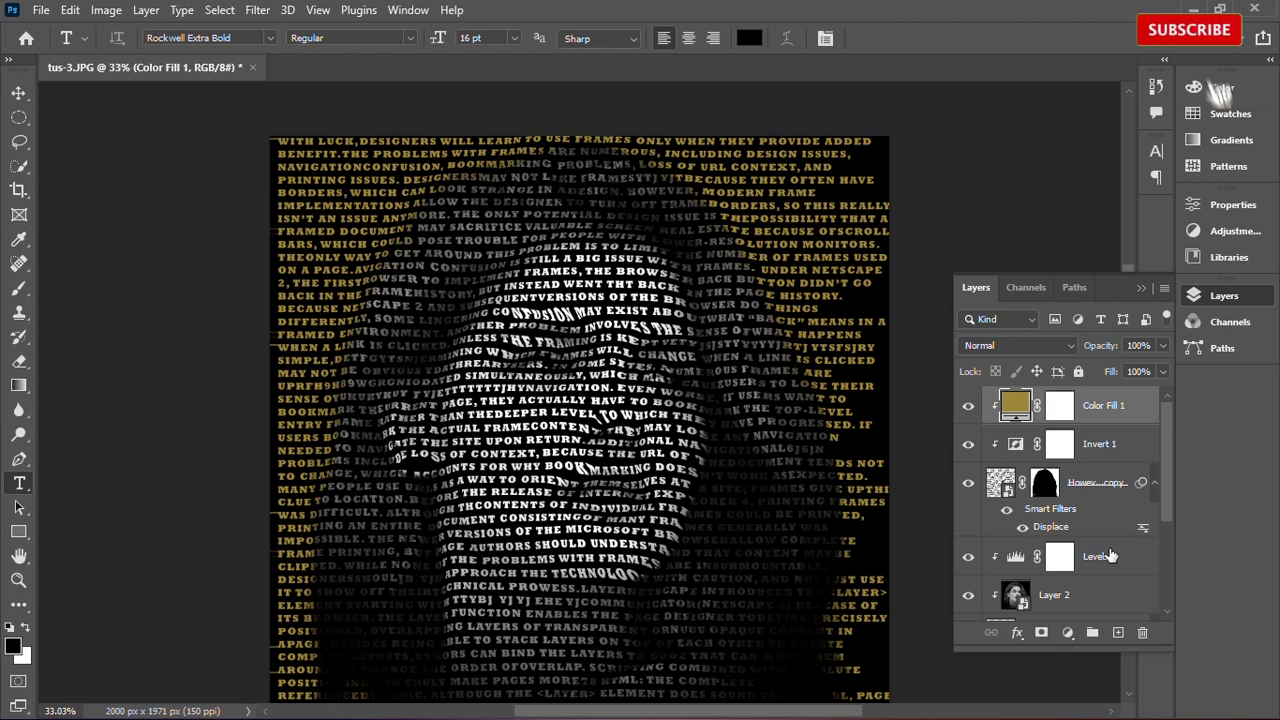
pyautogui.click(1088, 495)
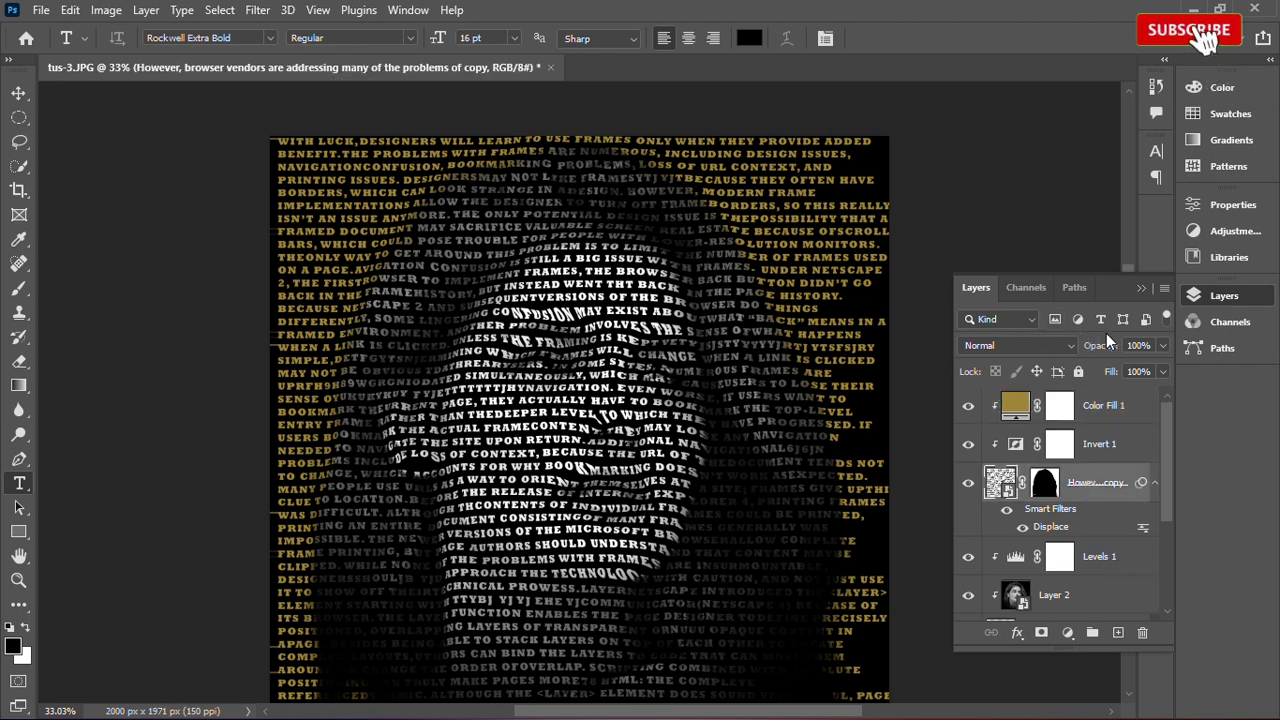
# - Lower the text copy's opacity and change Color Fill 1 from gold to a dark teal
pyautogui.moveTo(1105, 352); pyautogui.dragTo(1059, 353)
pyautogui.doubleClick(1015, 405)
pyautogui.moveTo(748, 97); pyautogui.dragTo(1095, 87)
pyautogui.click(771, 271)
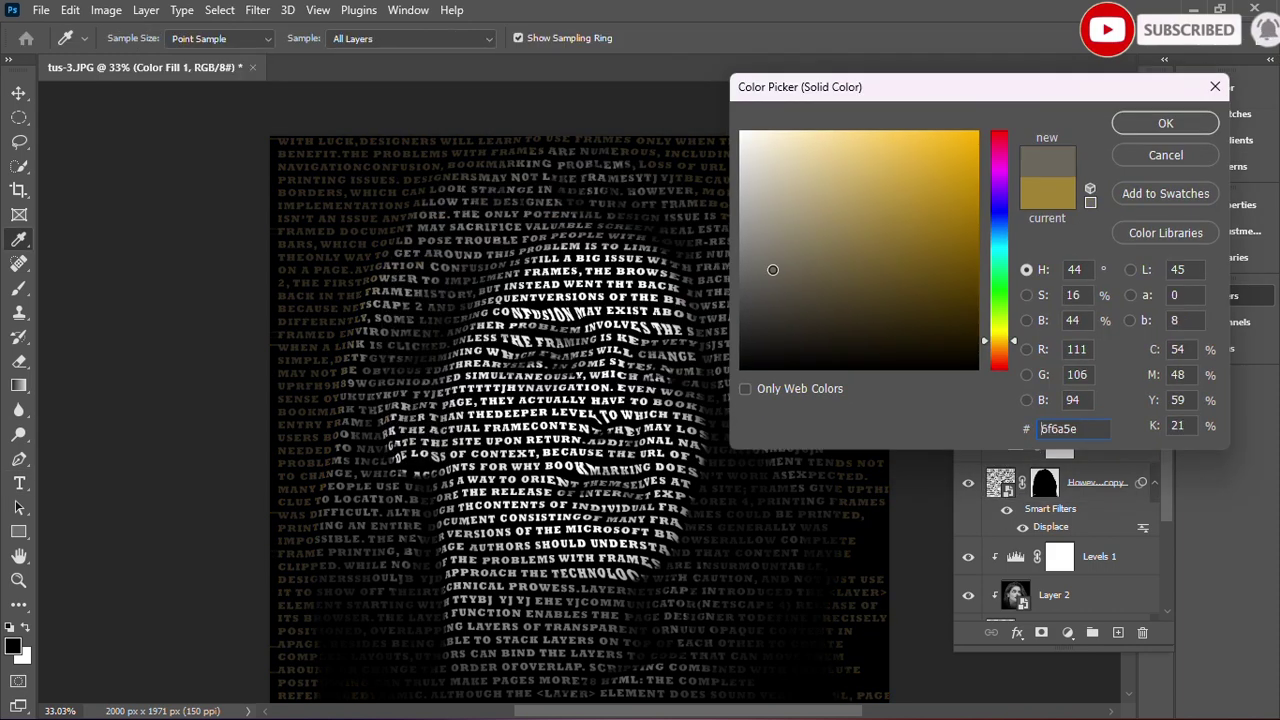
pyautogui.click(856, 324)
pyautogui.click(999, 271)
pyautogui.moveTo(999, 271); pyautogui.dragTo(999, 249)
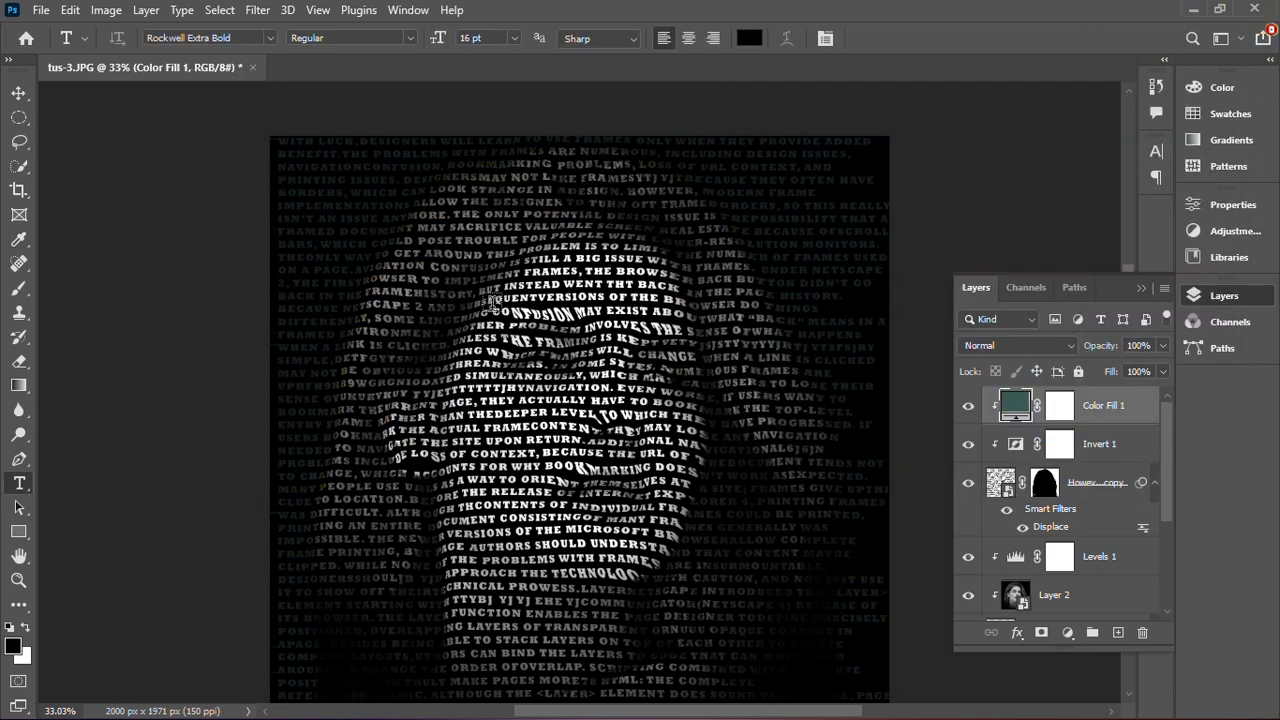